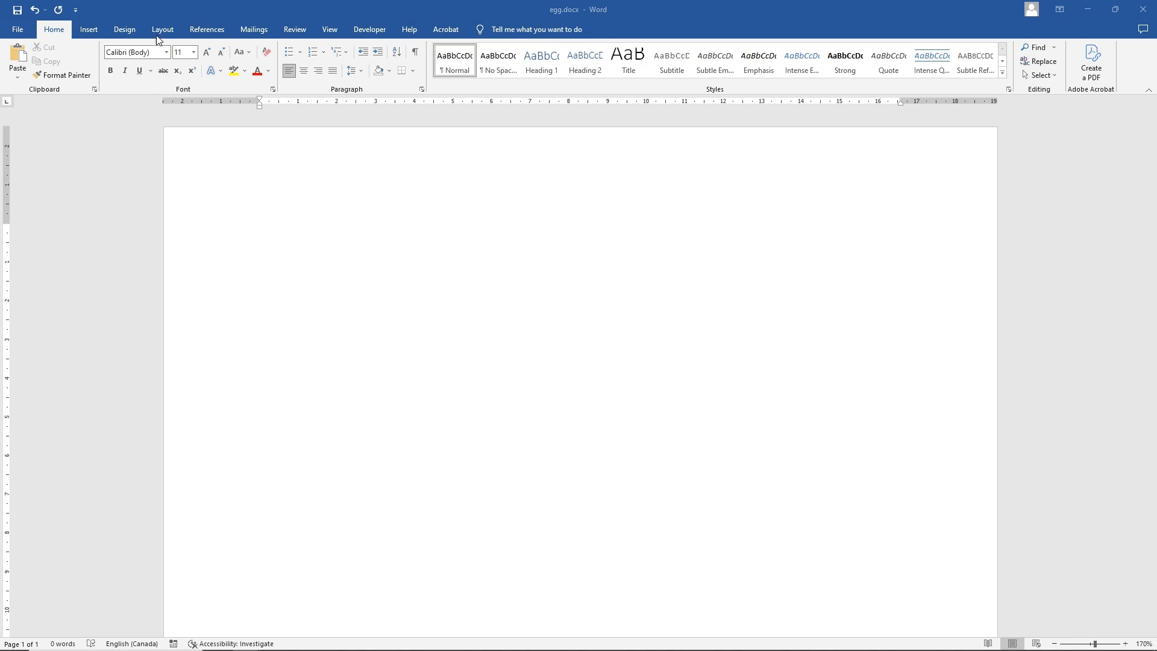
# - Insert a vertical oval about 3.26 cm tall and 2.15 cm wide near the top of the page
pyautogui.click(88, 29)
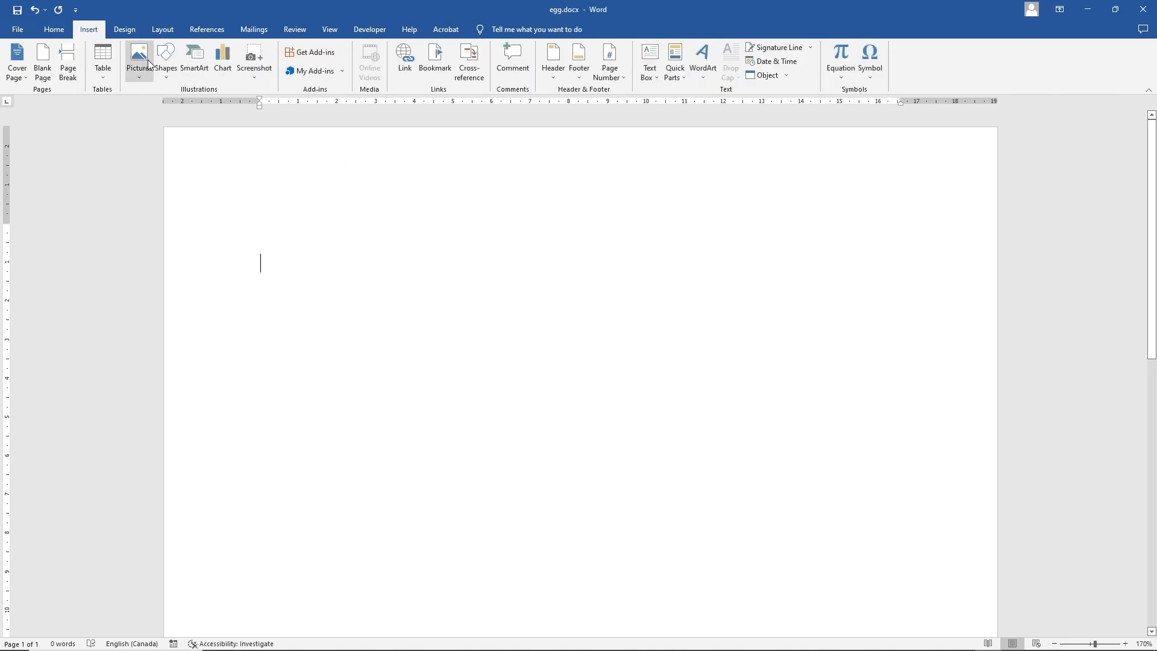
pyautogui.click(165, 62)
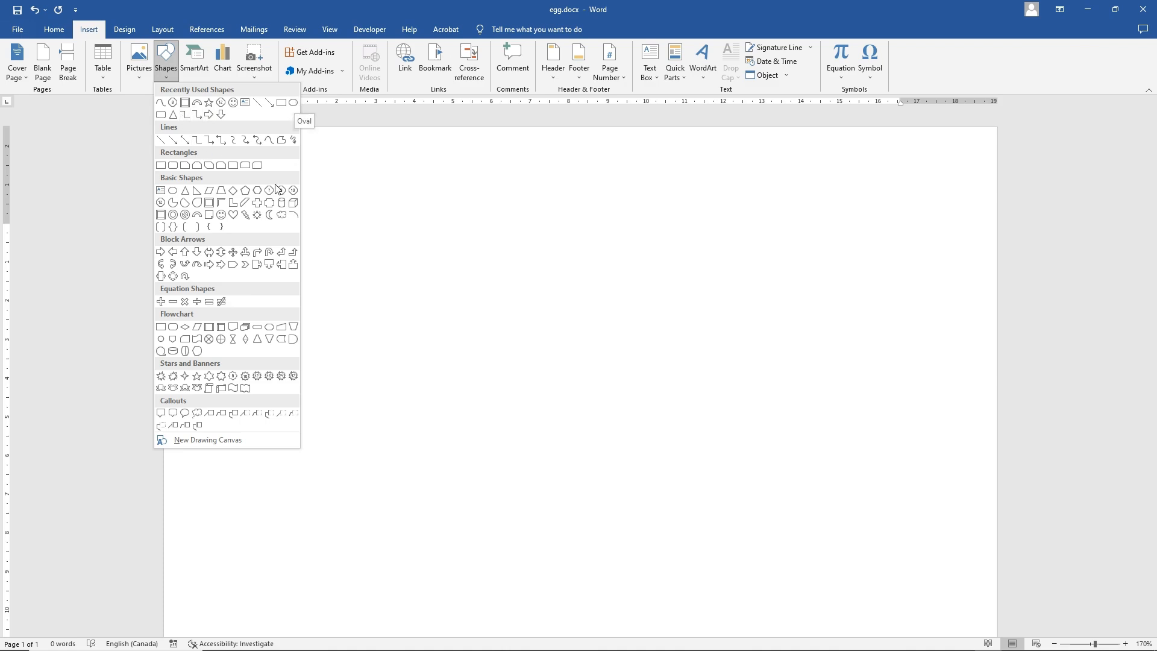
pyautogui.click(176, 203)
pyautogui.moveTo(416, 248); pyautogui.dragTo(501, 375)
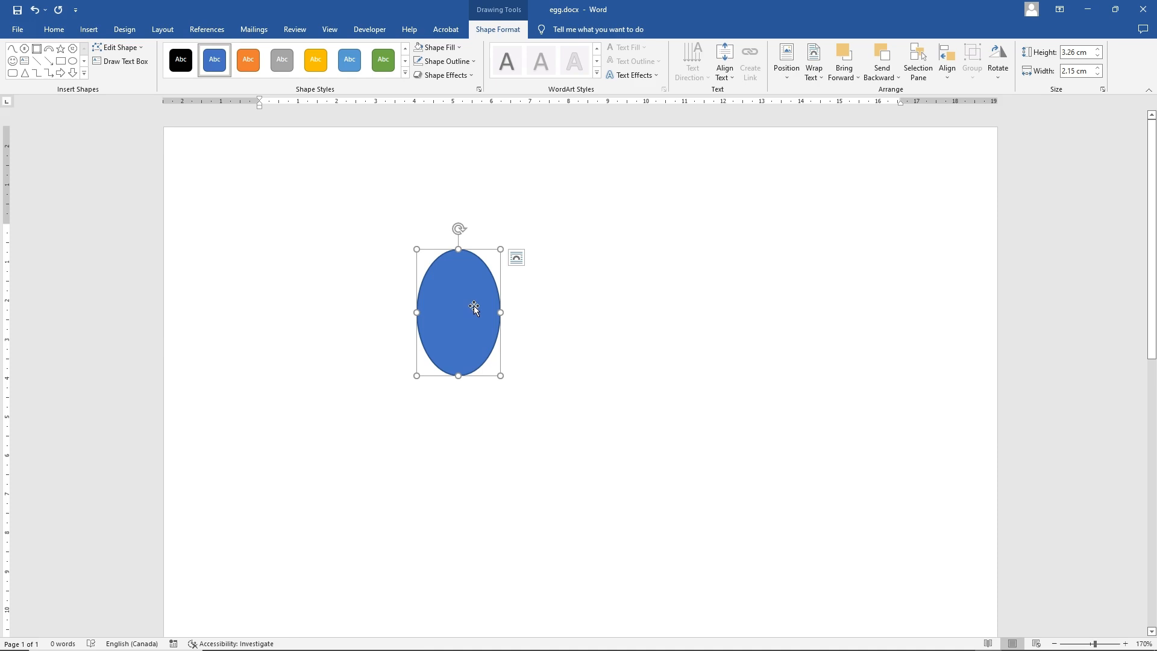
pyautogui.click(522, 262)
pyautogui.click(552, 405)
pyautogui.click(449, 410)
pyautogui.click(449, 411)
# - Edit the oval's points, make the right-hand point a smooth point, and check the point type of the bottom, left and top points
pyautogui.rightClick(462, 320)
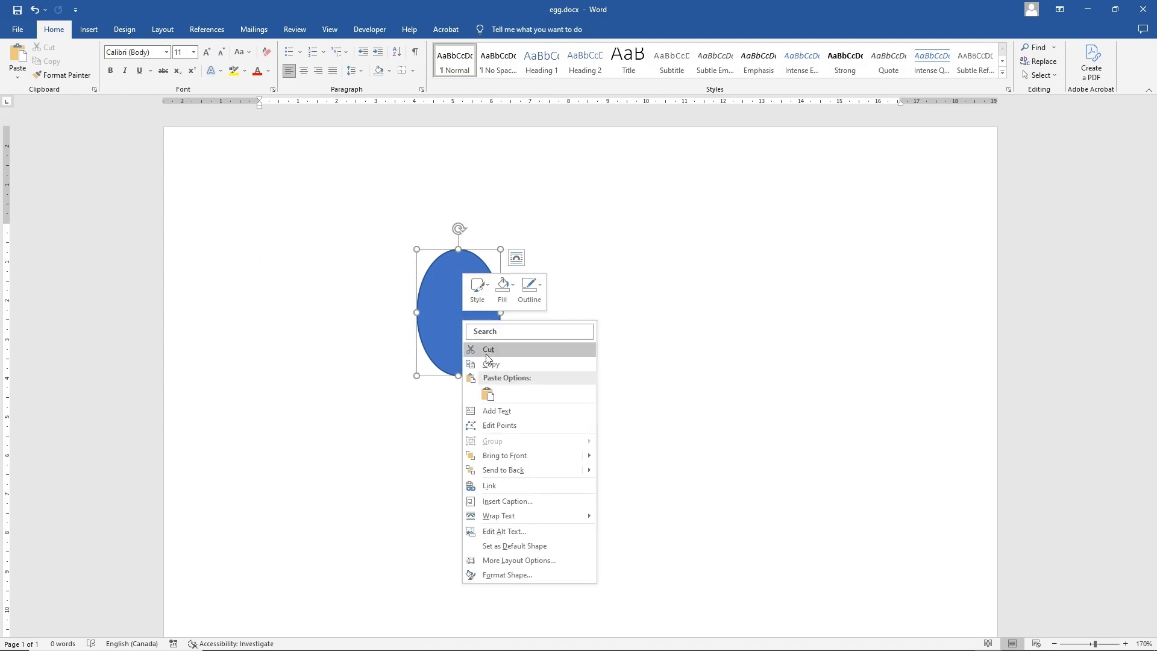
pyautogui.click(508, 423)
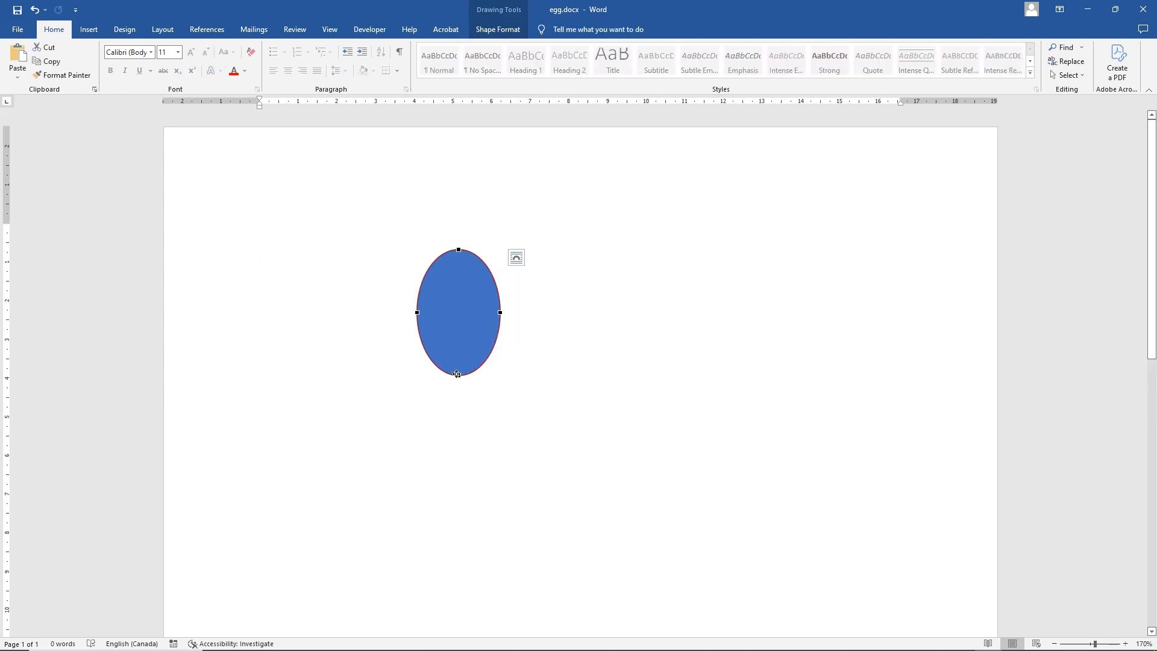
pyautogui.rightClick(499, 314)
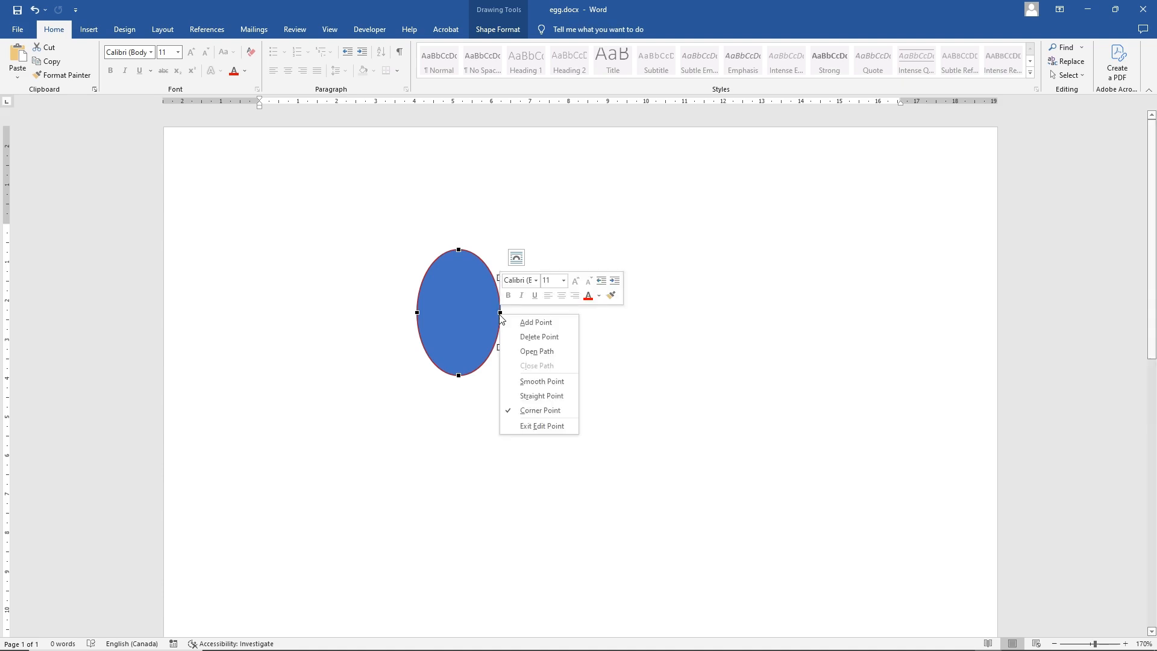
pyautogui.click(541, 380)
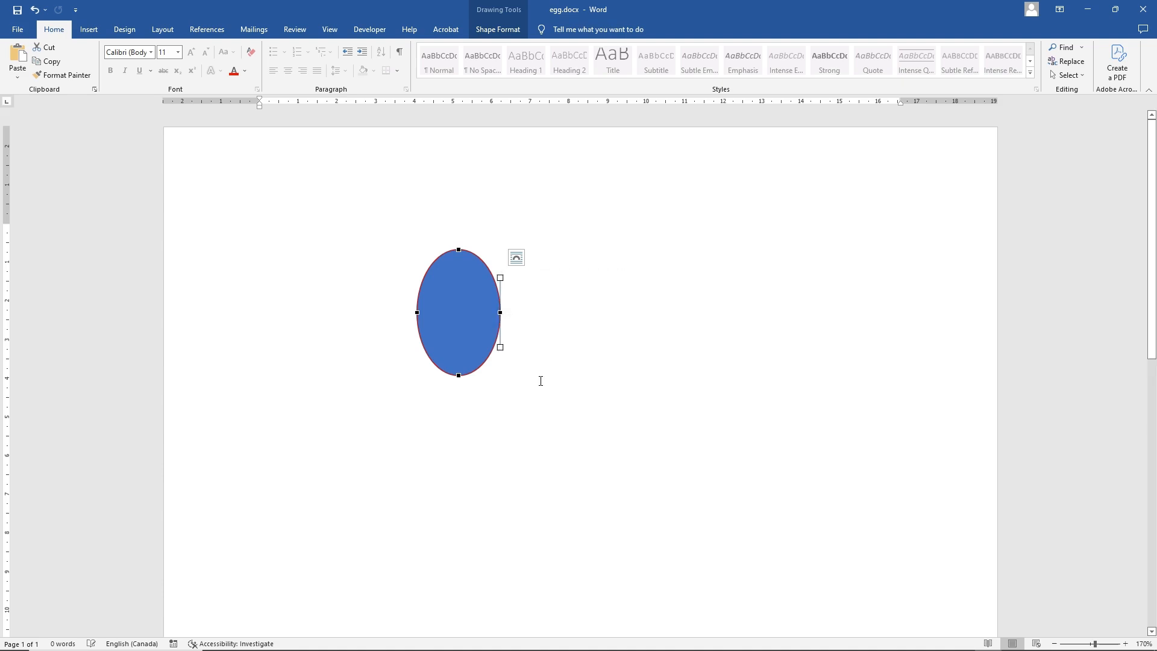
pyautogui.rightClick(458, 376)
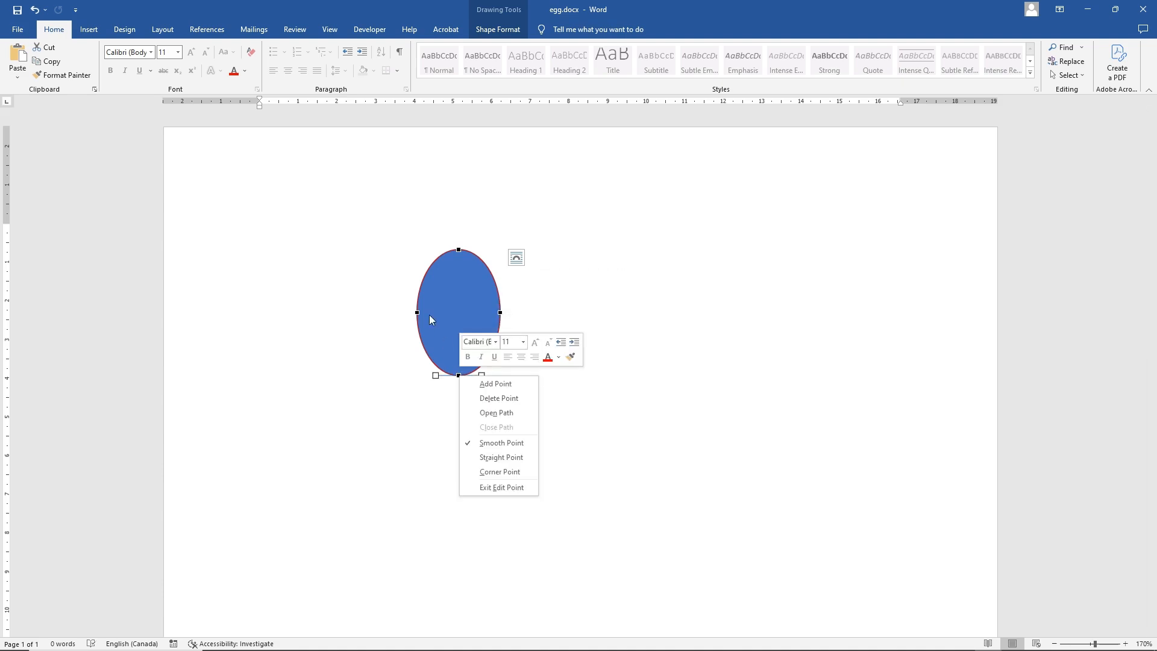
pyautogui.rightClick(417, 314)
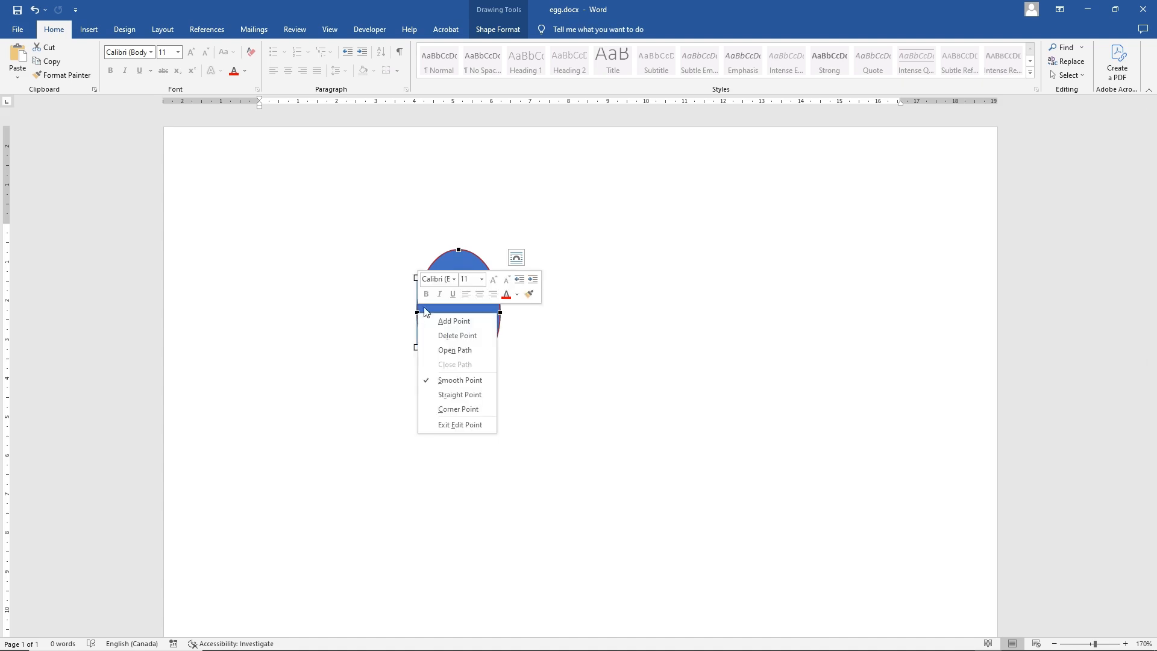
pyautogui.rightClick(459, 248)
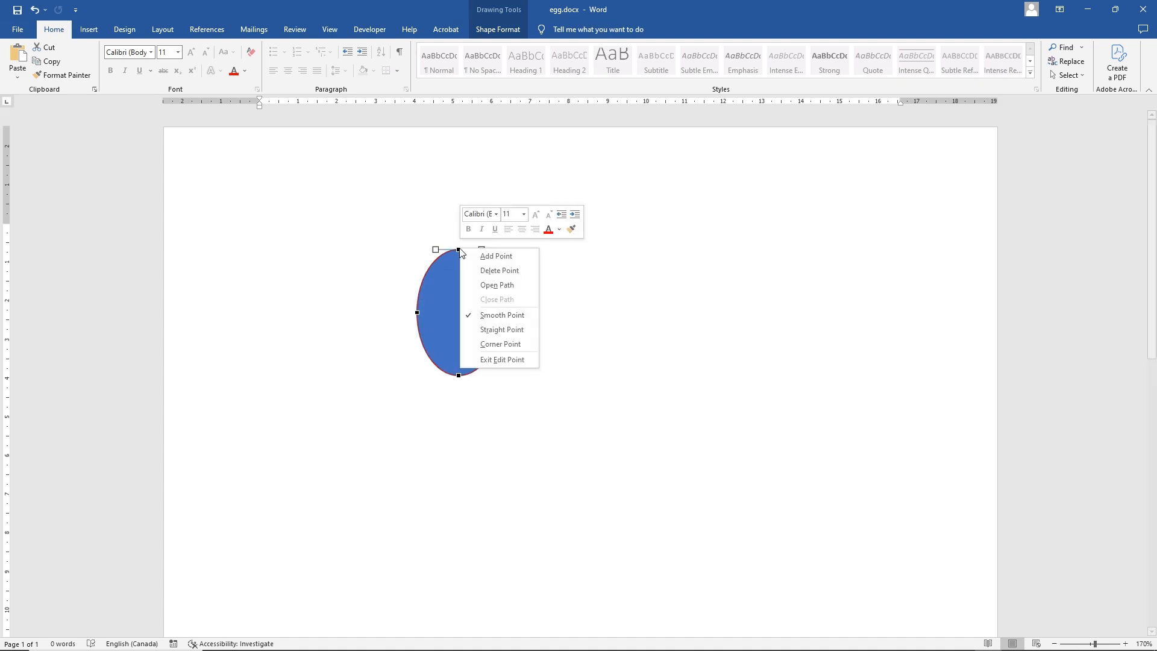
pyautogui.press('Escape')
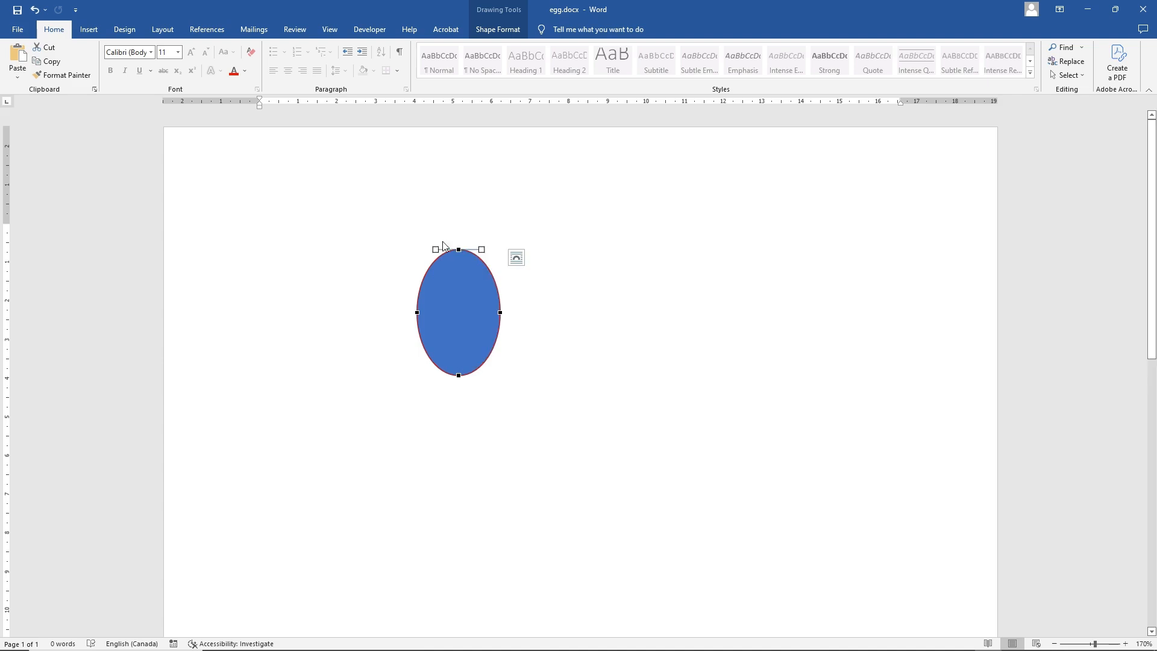
# - Shorten the top point's curve handles to narrow the oval's upper end and slightly lengthen the bottom point's handles into an egg shape
pyautogui.moveTo(482, 249); pyautogui.dragTo(474, 250)
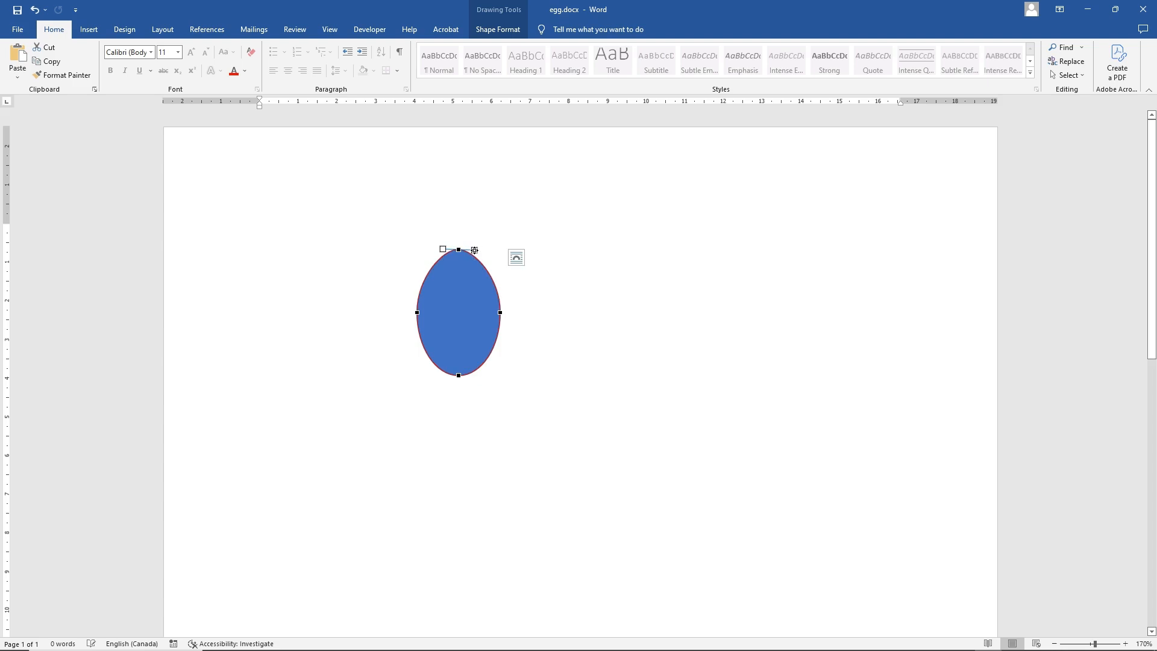
pyautogui.click(458, 375)
pyautogui.moveTo(482, 375); pyautogui.dragTo(485, 376)
pyautogui.click(537, 373)
# - Enlarge the egg to about 5.55 cm tall and 3.97 cm wide and move it to the right half of the page
pyautogui.click(474, 325)
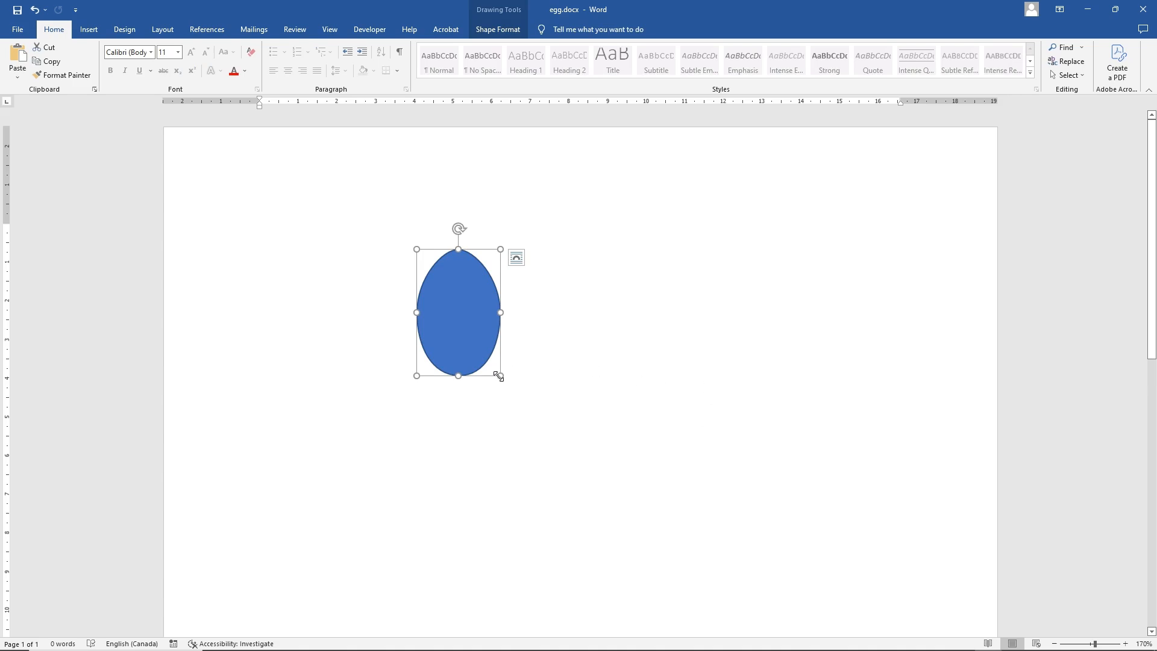
pyautogui.moveTo(499, 376); pyautogui.dragTo(715, 334)
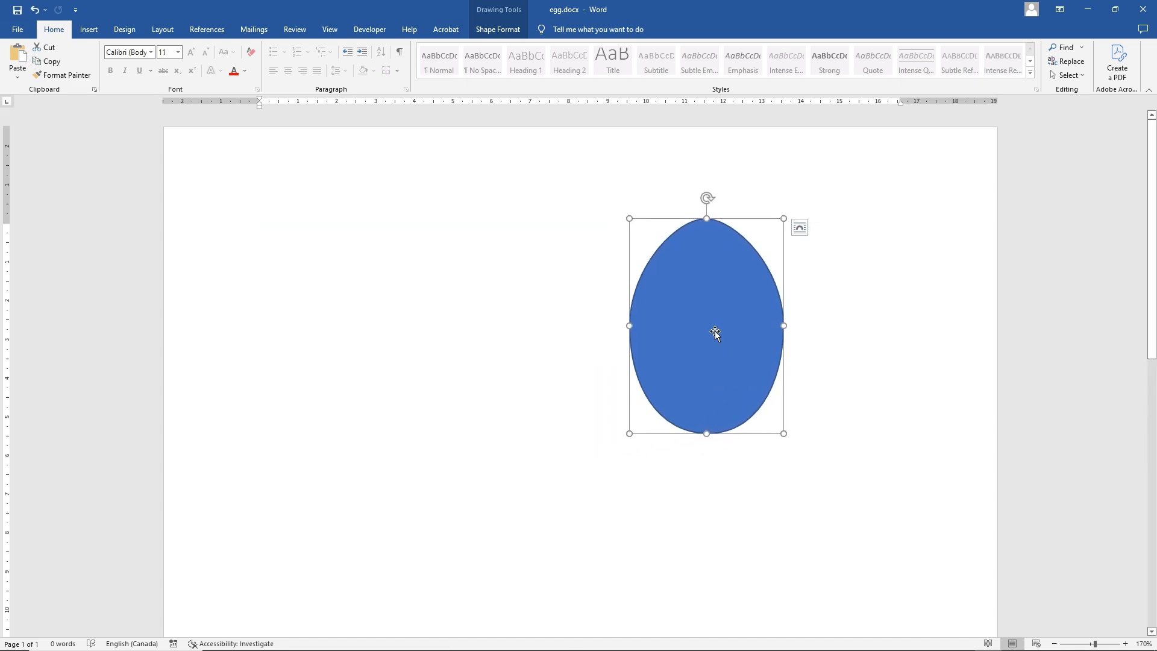
# - Apply the solid gold shape style to the egg and give it a dark grey outline
pyautogui.click(505, 30)
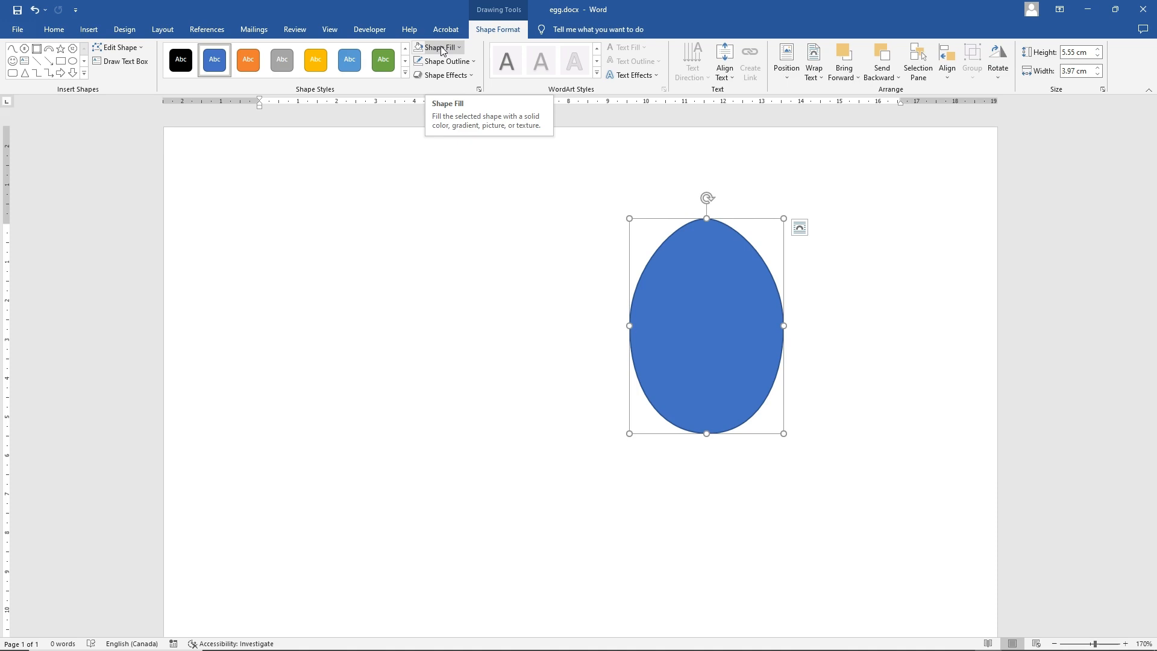
pyautogui.click(315, 65)
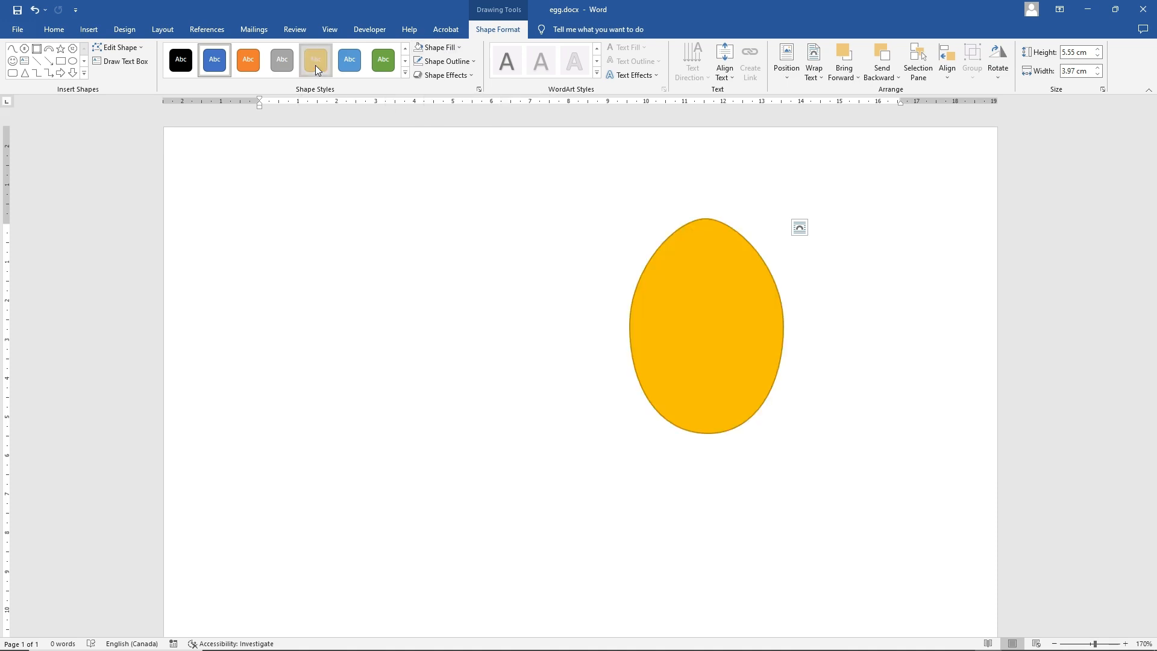
pyautogui.click(447, 62)
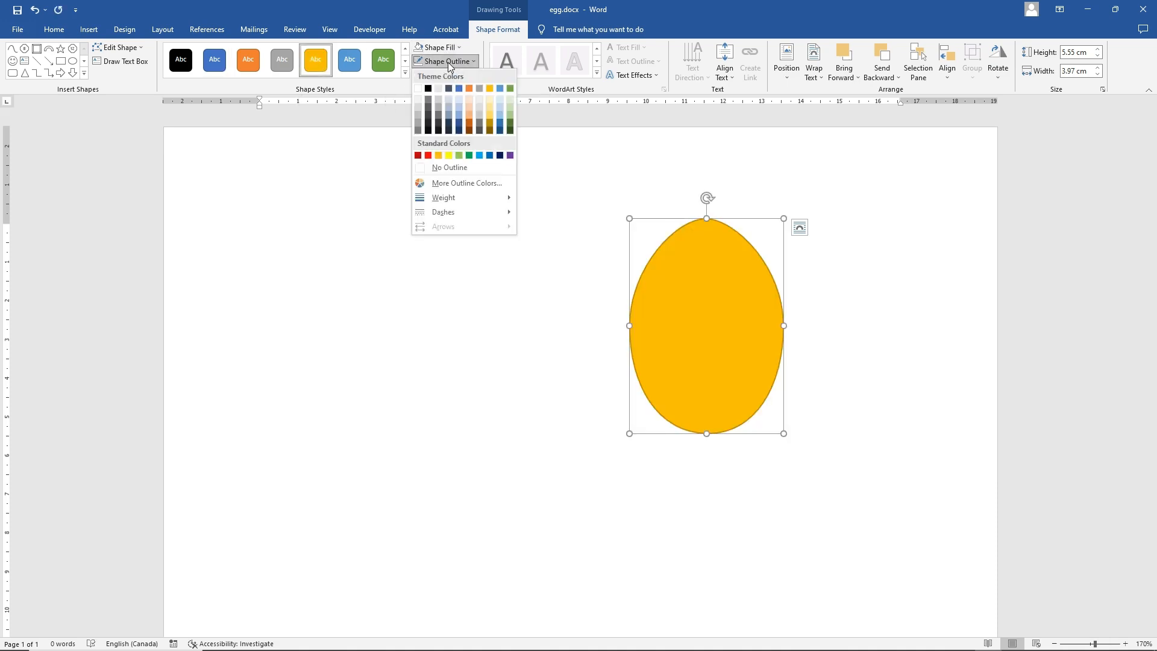
pyautogui.click(429, 99)
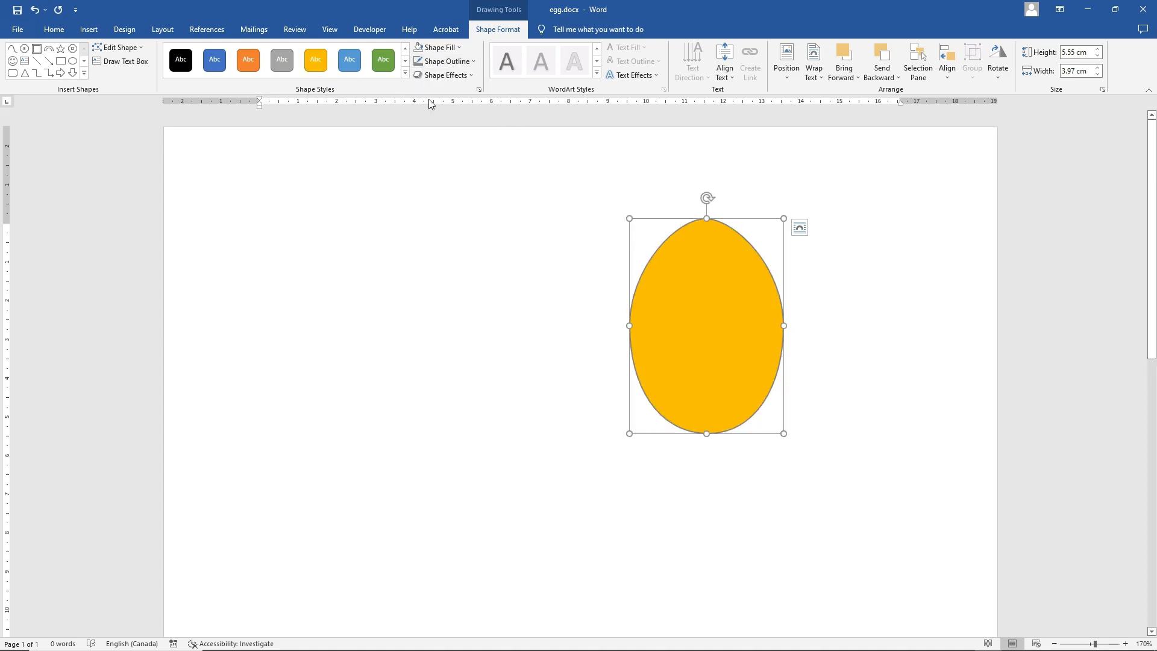
# - Apply the first bevel preset to the egg and move it slightly up and to the left
pyautogui.click(443, 75)
pyautogui.moveTo(457, 229)
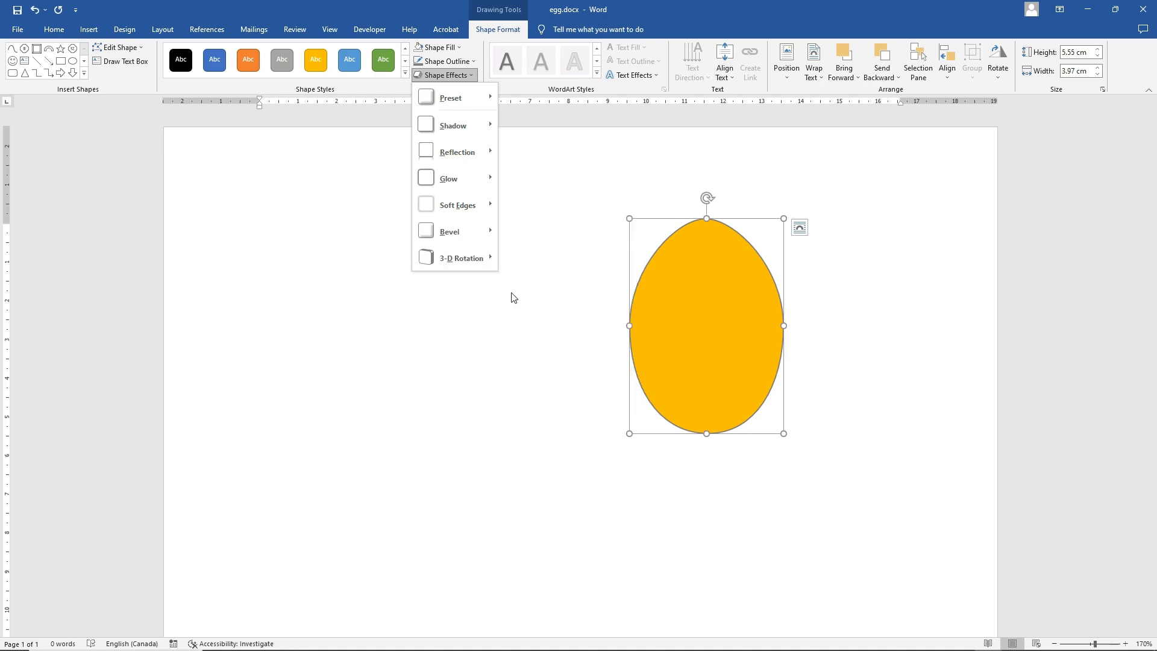
pyautogui.moveTo(474, 254)
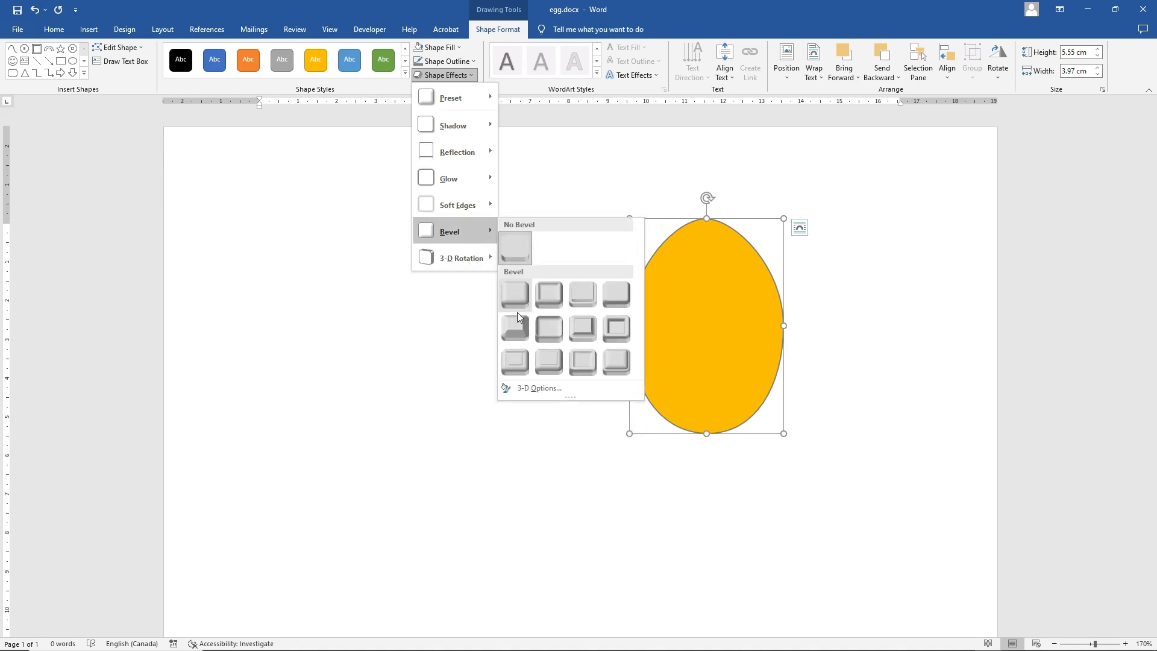
pyautogui.click(517, 308)
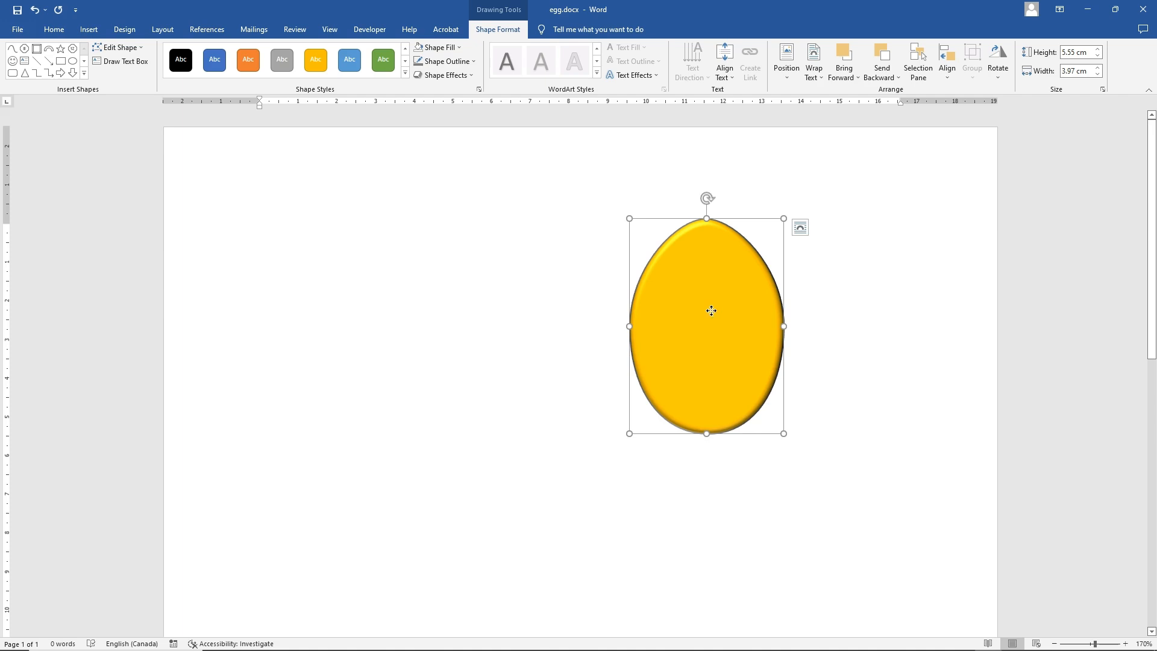
pyautogui.moveTo(711, 311); pyautogui.dragTo(679, 298)
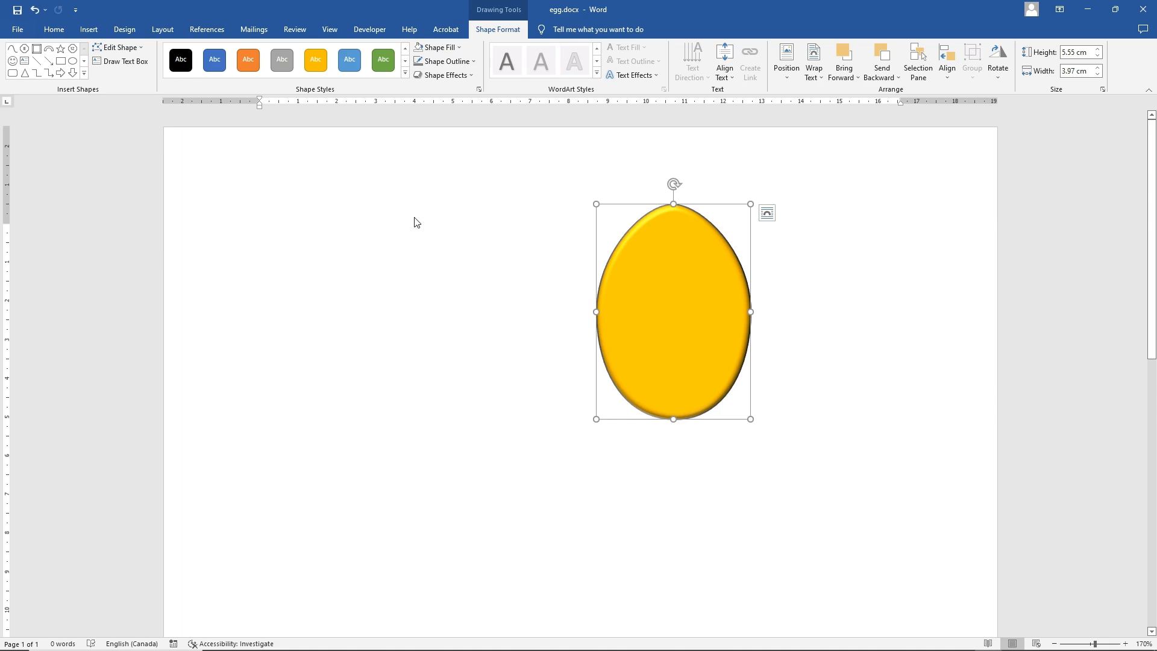
# - Copy the gold egg and paste four copies onto the page, keeping the source formatting
pyautogui.rightClick(653, 259)
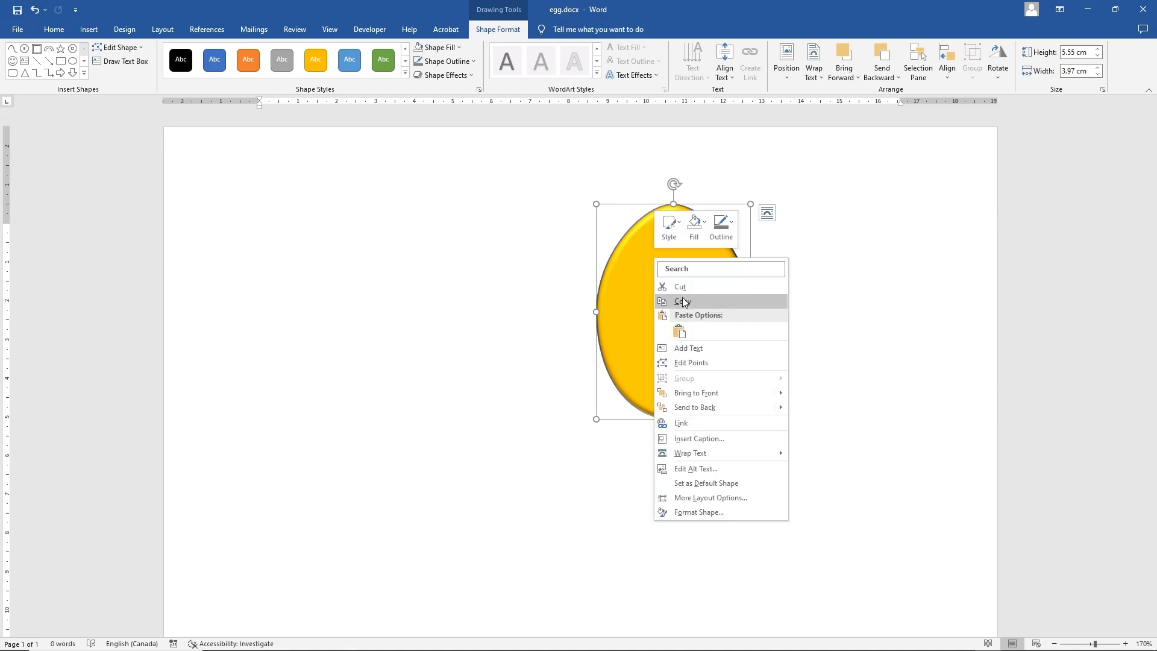
pyautogui.click(641, 299)
pyautogui.rightClick(252, 268)
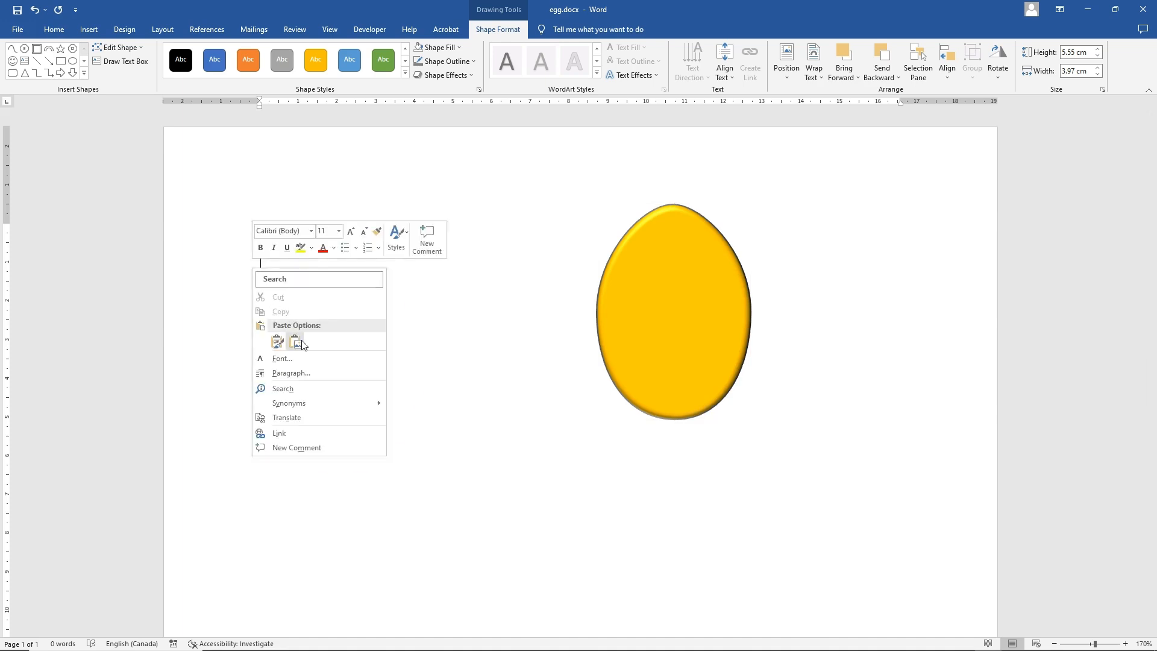
pyautogui.click(277, 345)
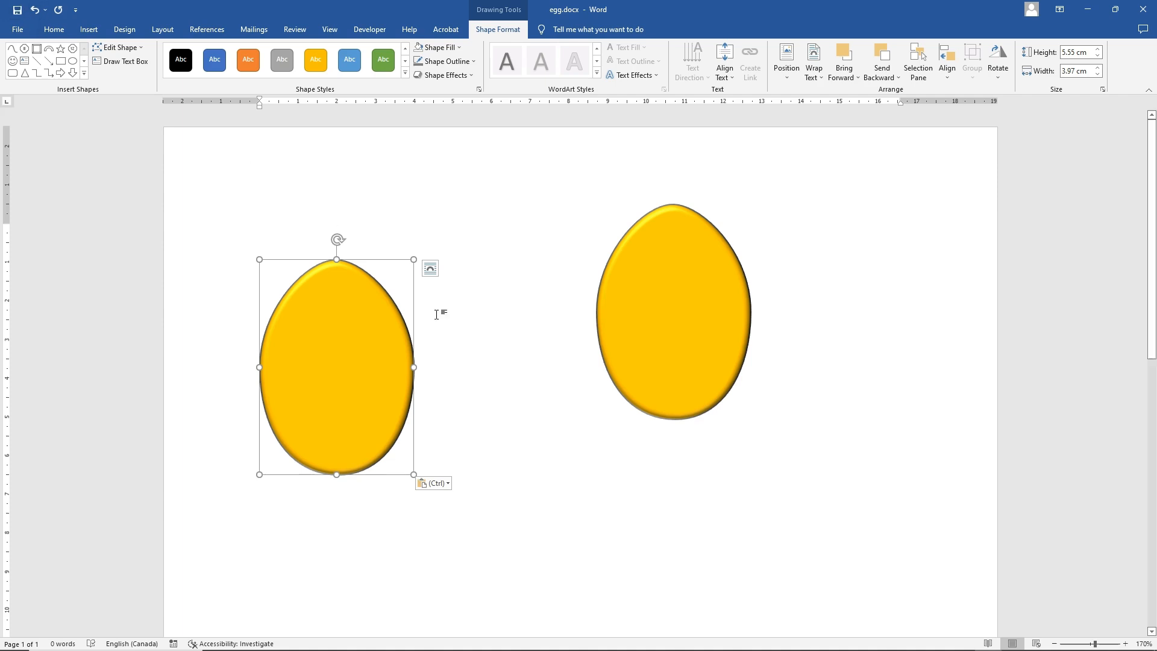
pyautogui.rightClick(583, 487)
pyautogui.click(609, 378)
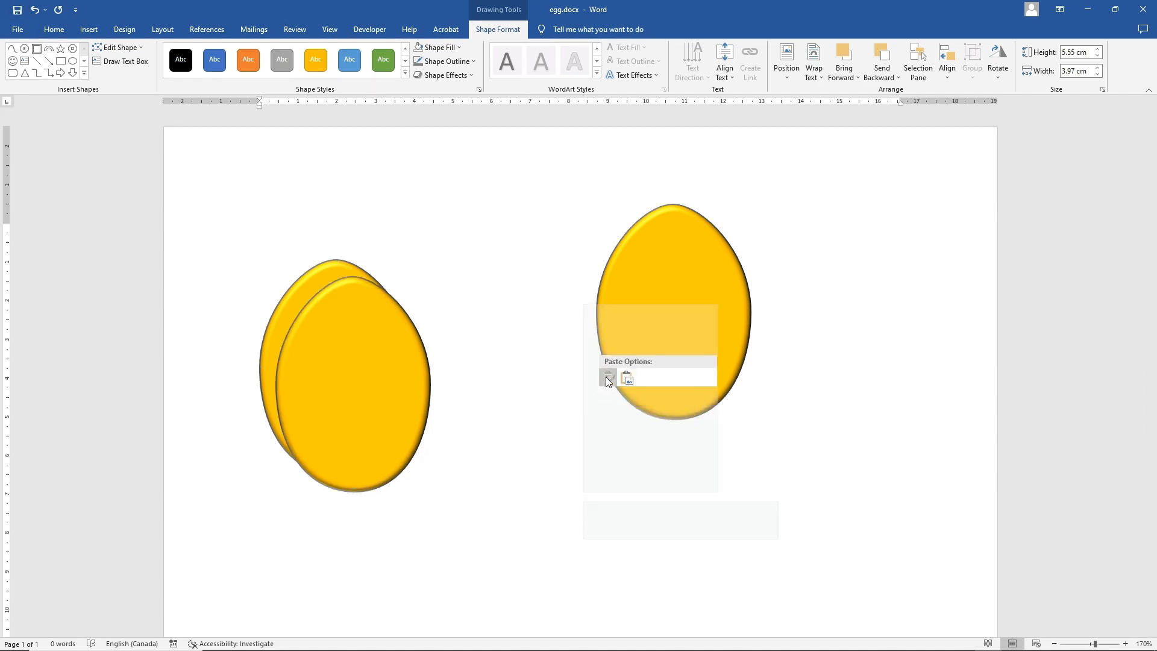
pyautogui.rightClick(523, 456)
pyautogui.click(542, 520)
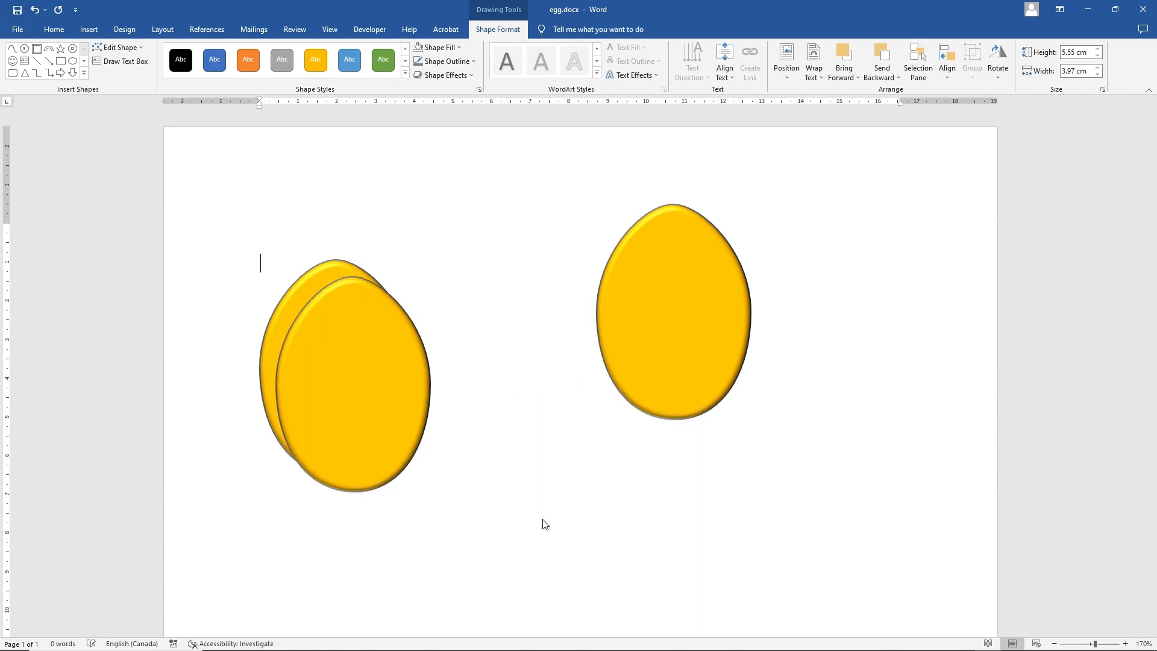
pyautogui.rightClick(521, 418)
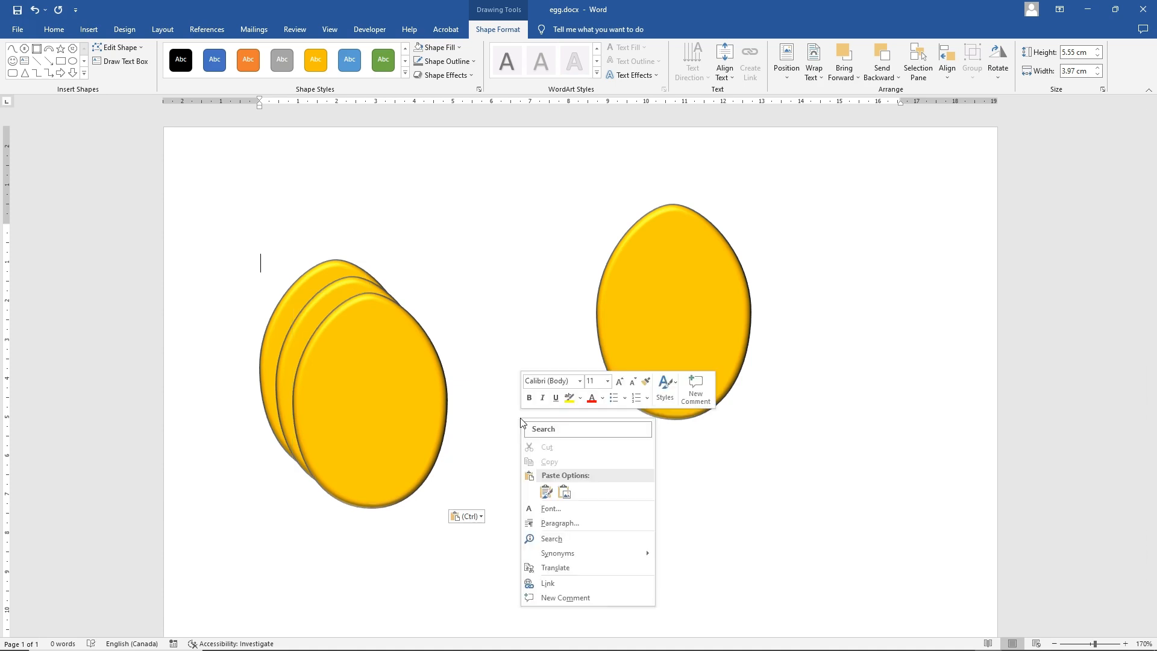
pyautogui.click(540, 486)
# - Spread the five eggs across the page, with three in an upper row and two below them
pyautogui.moveTo(400, 411); pyautogui.dragTo(535, 489)
pyautogui.moveTo(661, 336); pyautogui.dragTo(815, 320)
pyautogui.moveTo(515, 479); pyautogui.dragTo(612, 287)
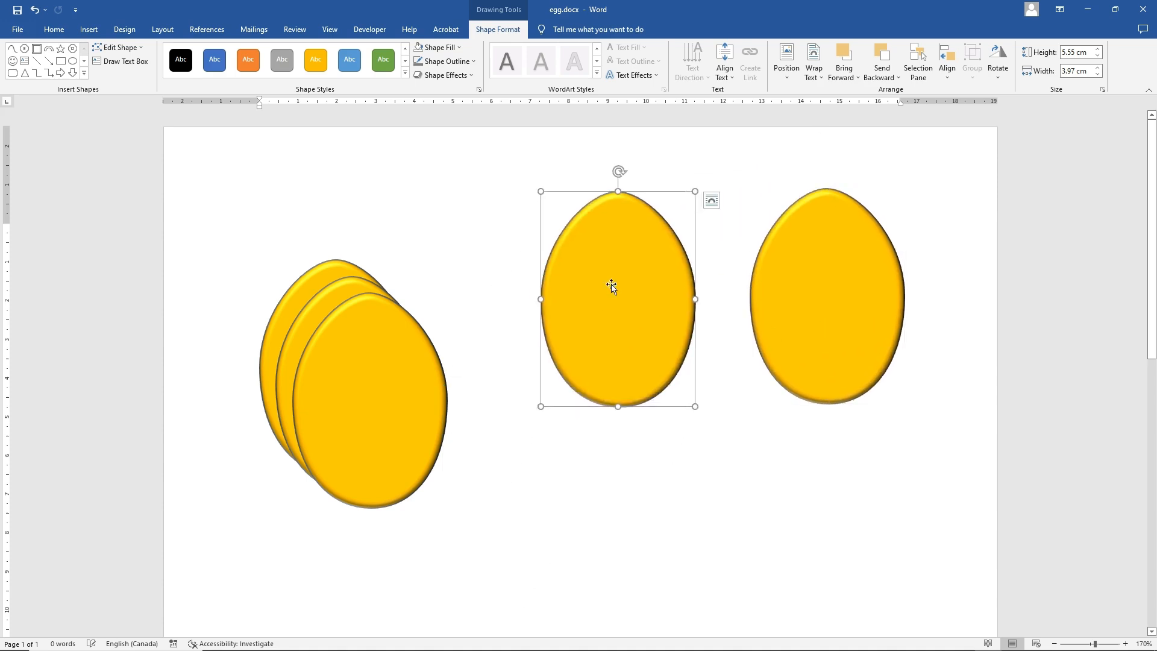
pyautogui.moveTo(380, 442); pyautogui.dragTo(513, 525)
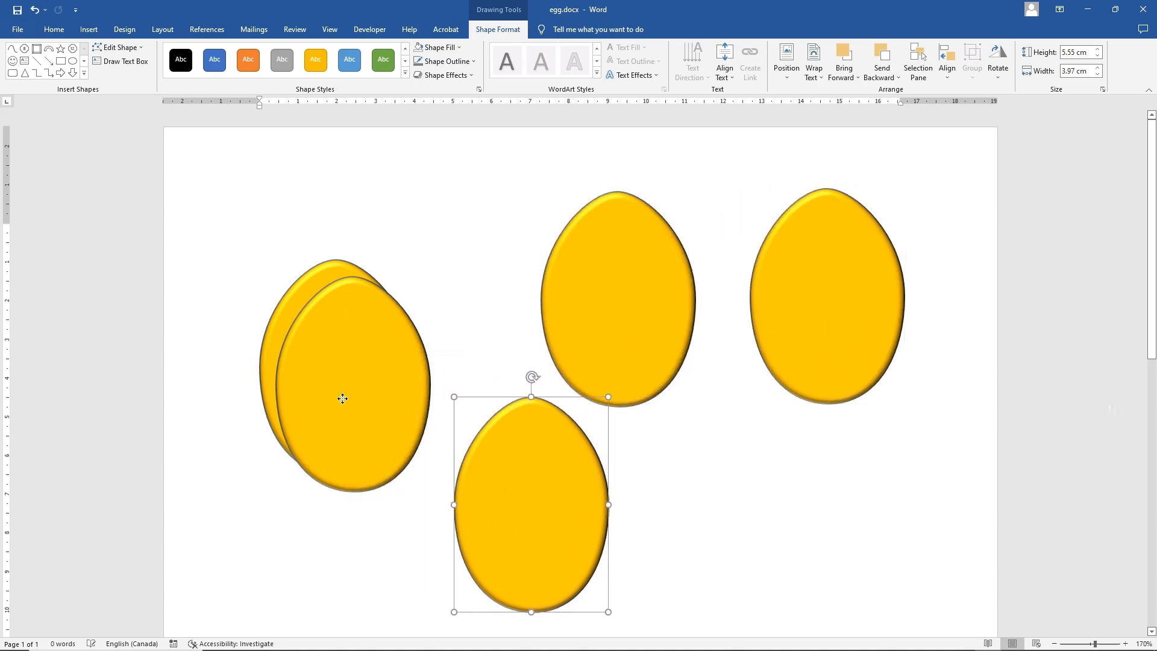
pyautogui.moveTo(344, 395); pyautogui.dragTo(273, 511)
pyautogui.moveTo(347, 345); pyautogui.dragTo(428, 250)
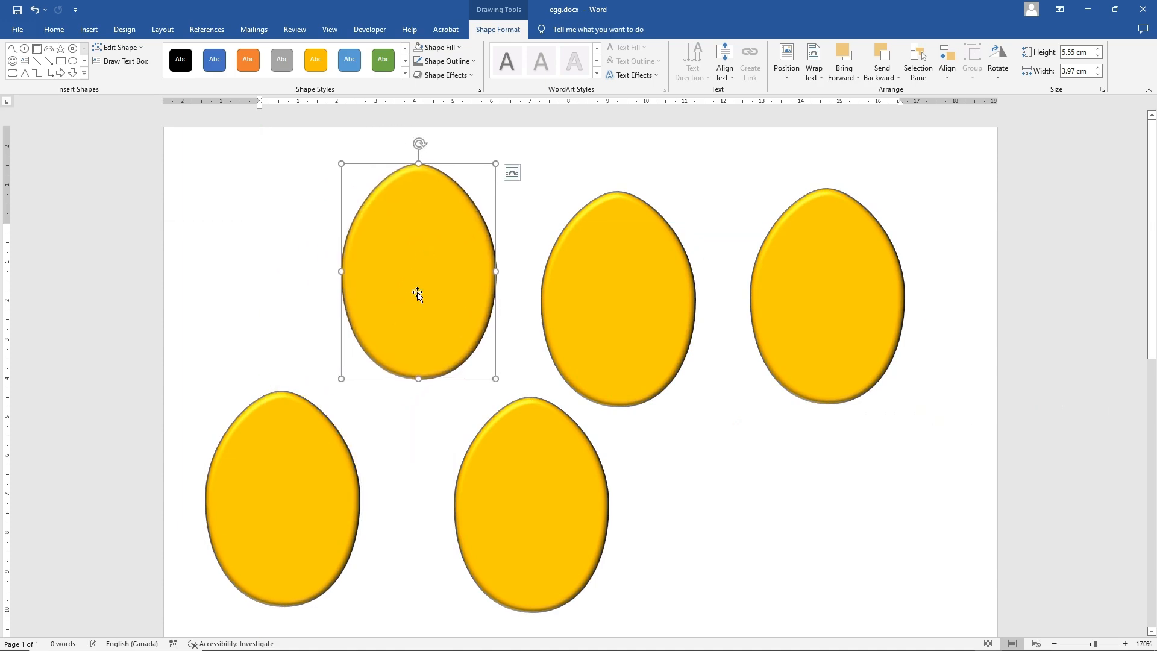
# - Fill the middle egg of the upper row with the standard light blue colour
pyautogui.click(666, 326)
pyautogui.click(795, 316)
pyautogui.click(626, 320)
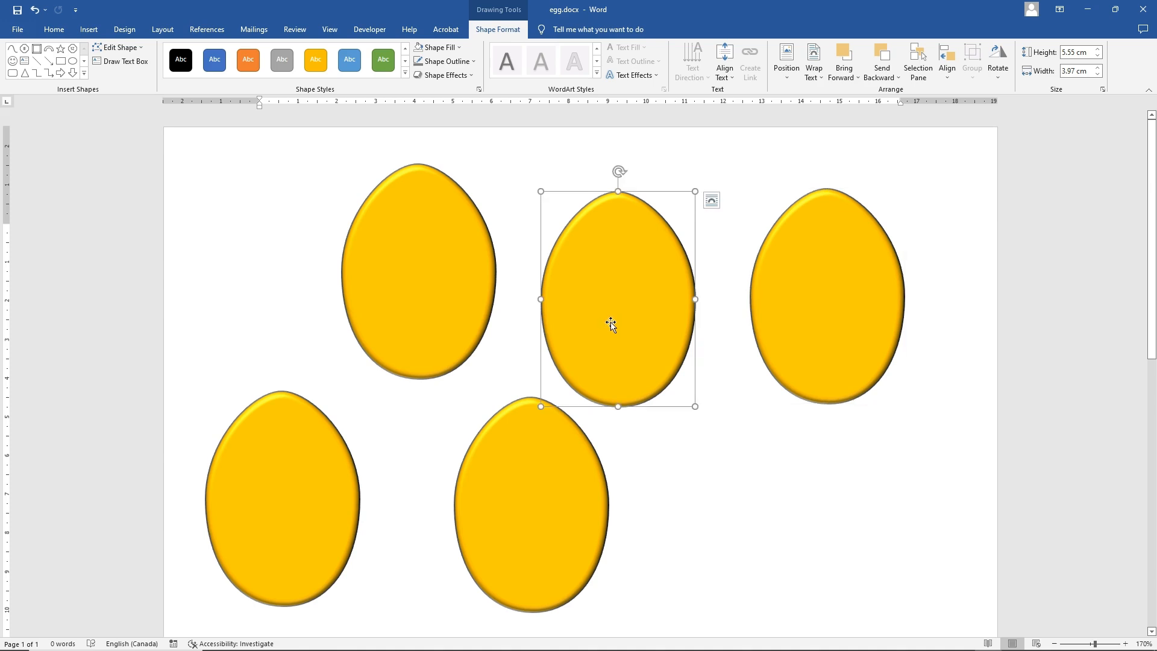
pyautogui.click(446, 48)
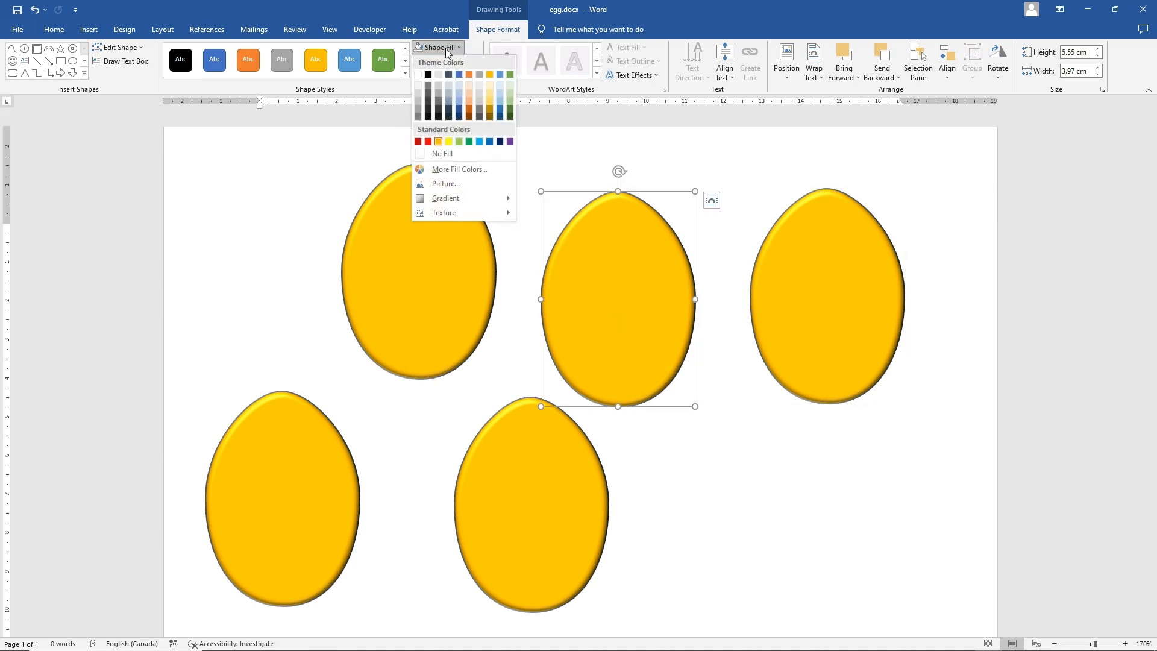
pyautogui.click(479, 141)
# - Fill the first egg of the upper row with standard green and the first egg of the lower row with standard purple
pyautogui.click(423, 237)
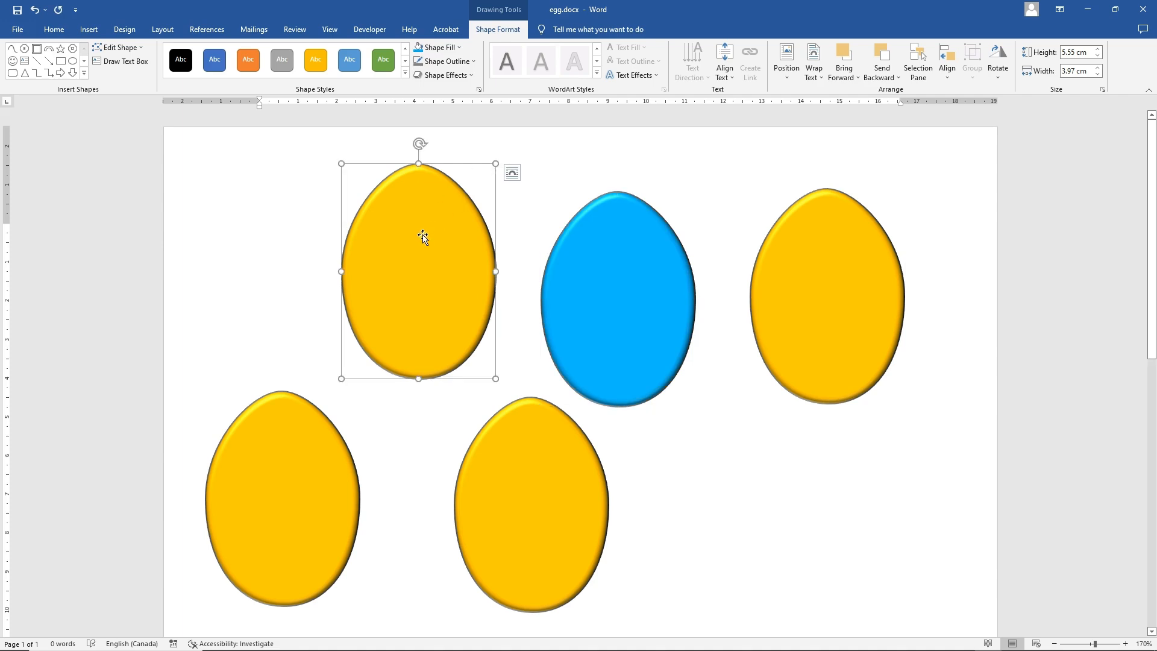
pyautogui.click(441, 53)
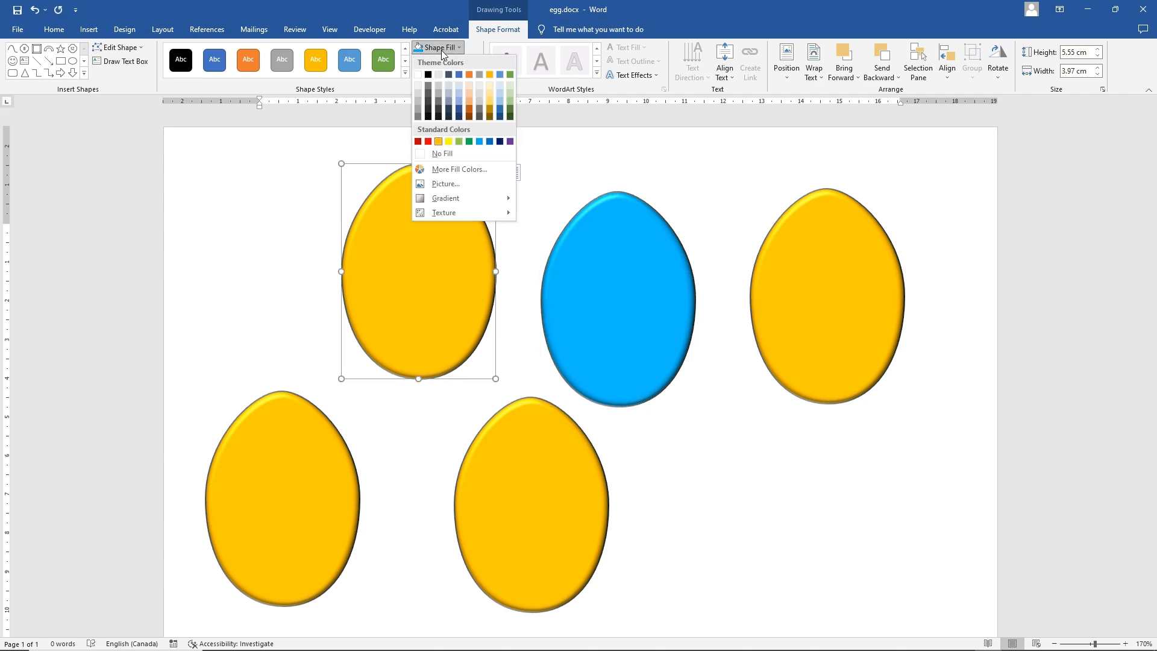
pyautogui.click(470, 141)
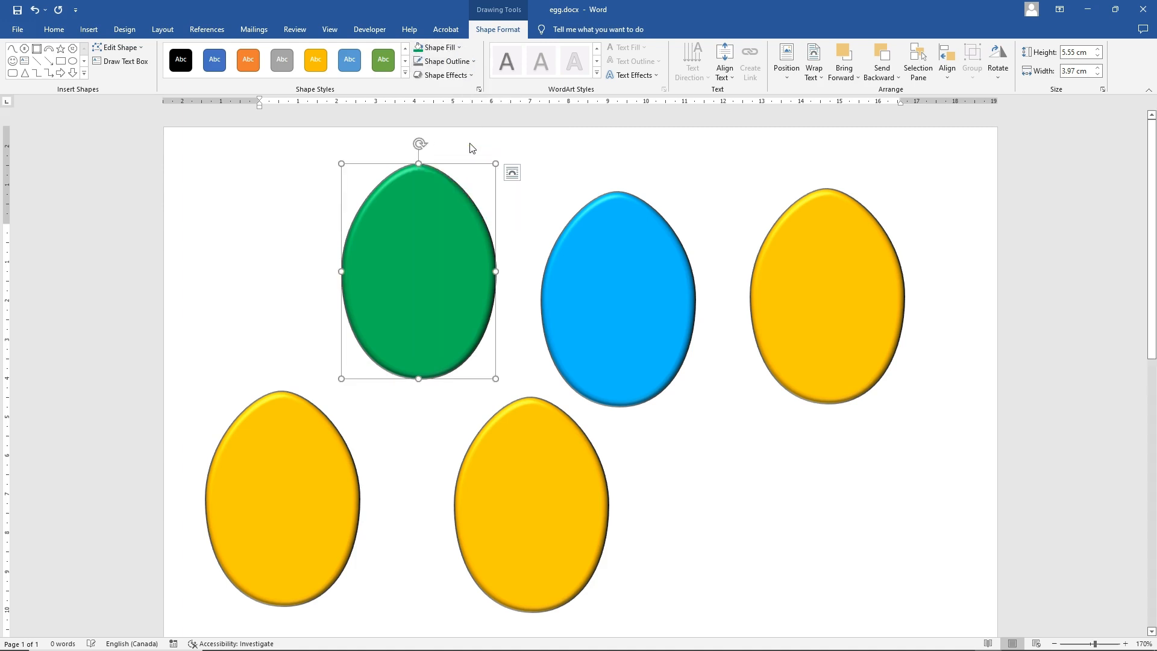
pyautogui.click(318, 473)
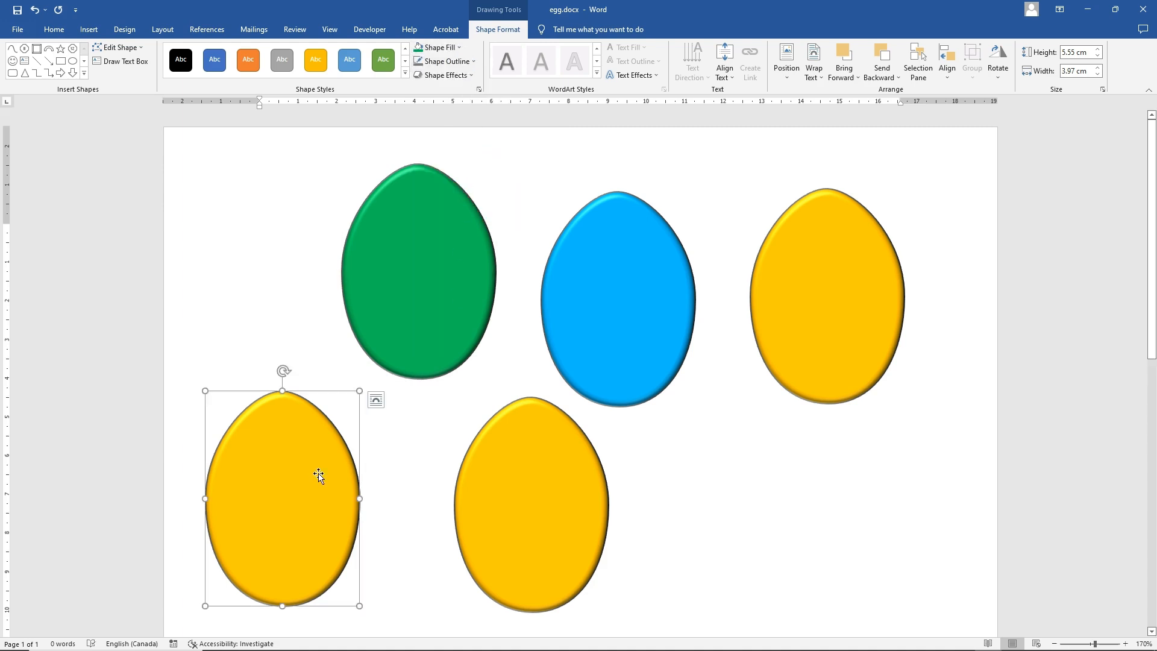
pyautogui.click(444, 49)
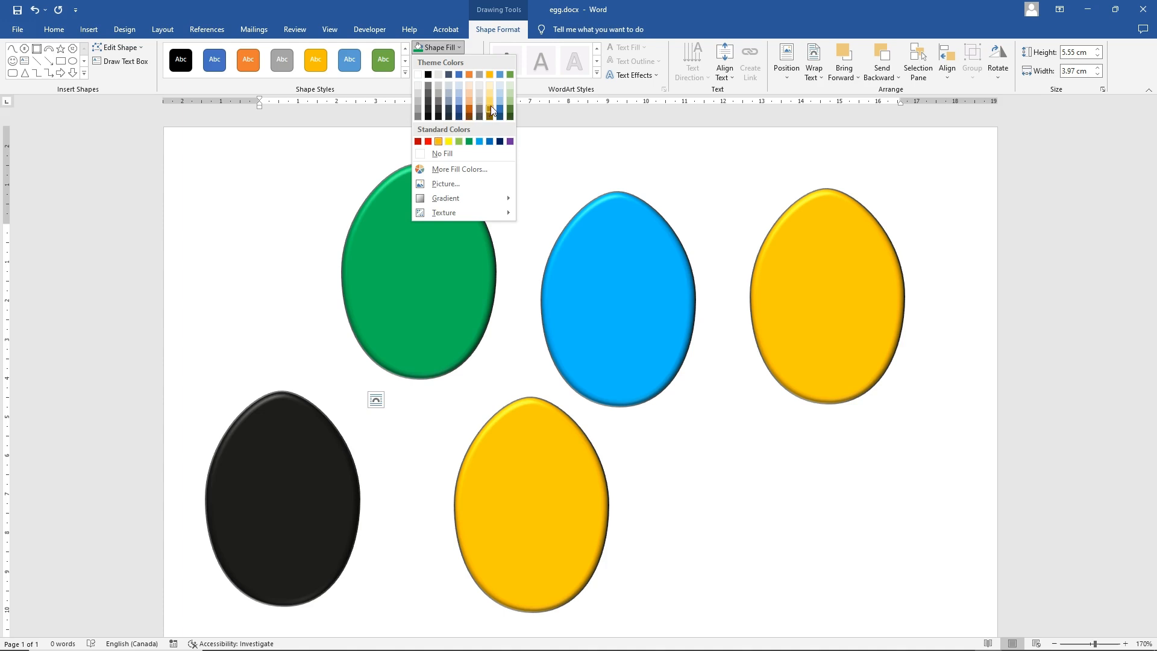
pyautogui.click(510, 142)
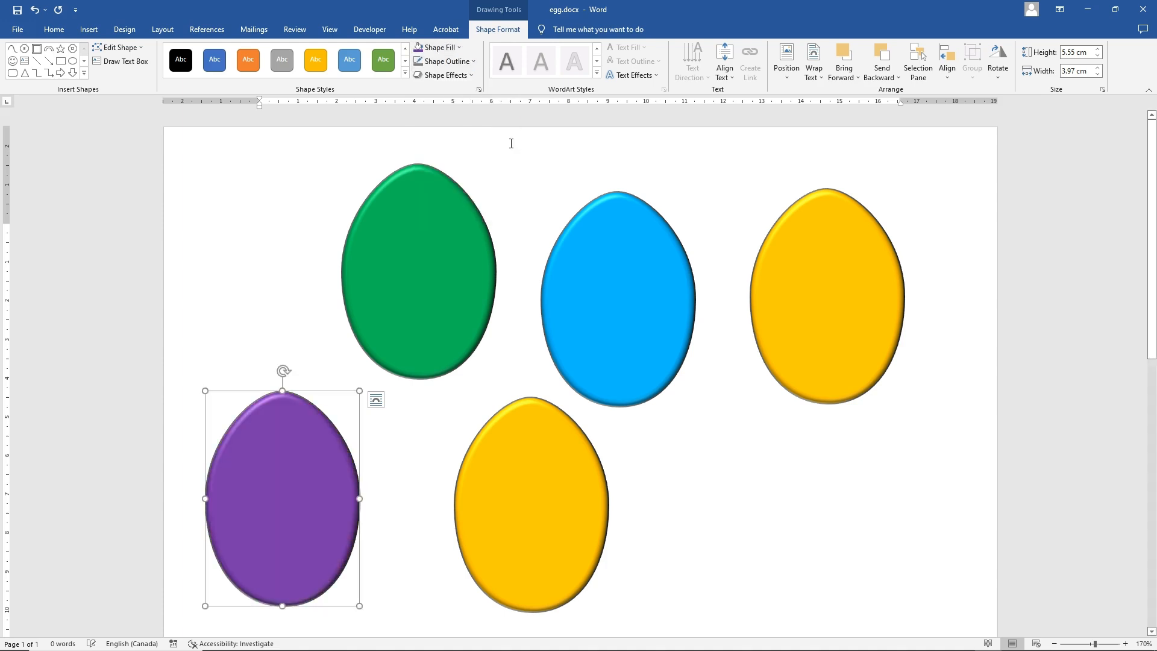
# - Fill the remaining gold egg in the lower row with the standard dark red colour
pyautogui.click(523, 522)
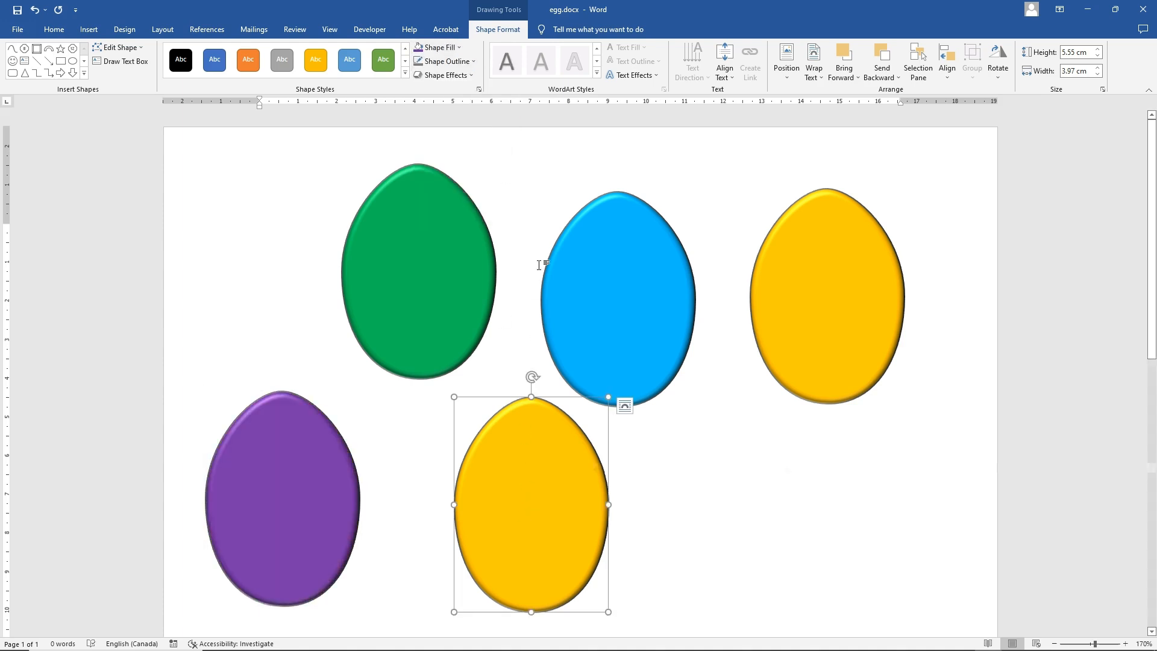
pyautogui.click(446, 48)
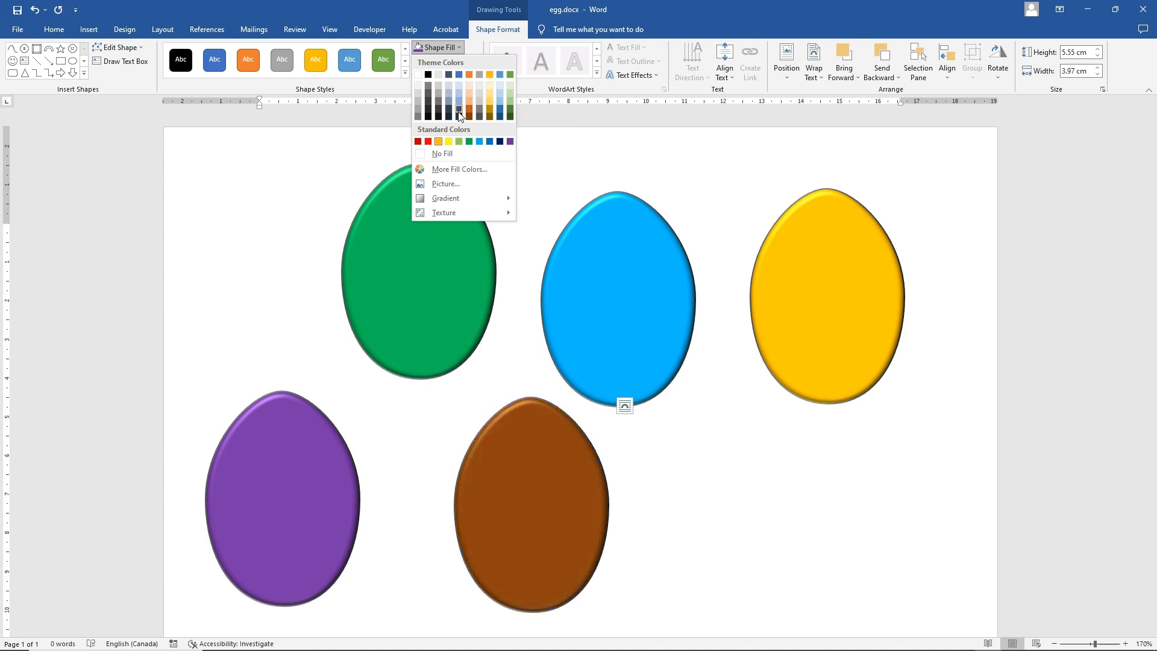
pyautogui.click(417, 142)
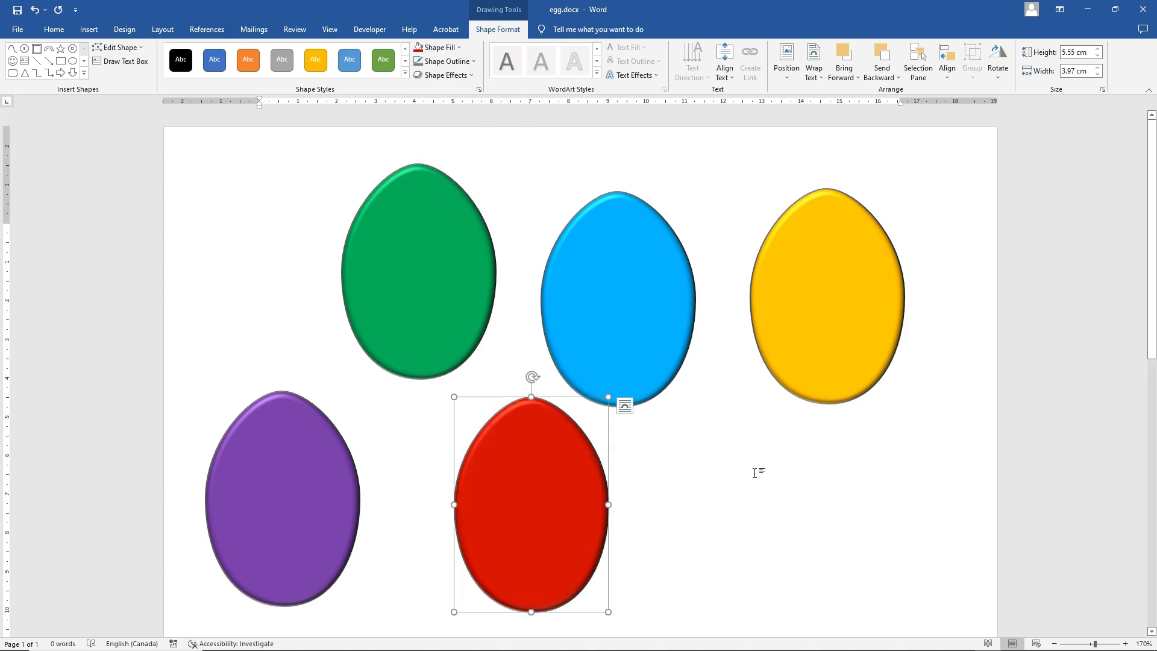
pyautogui.click(742, 451)
# - Copy the red egg, paste it with source formatting kept, and place the copy beside it at the end of the lower row
pyautogui.click(562, 502)
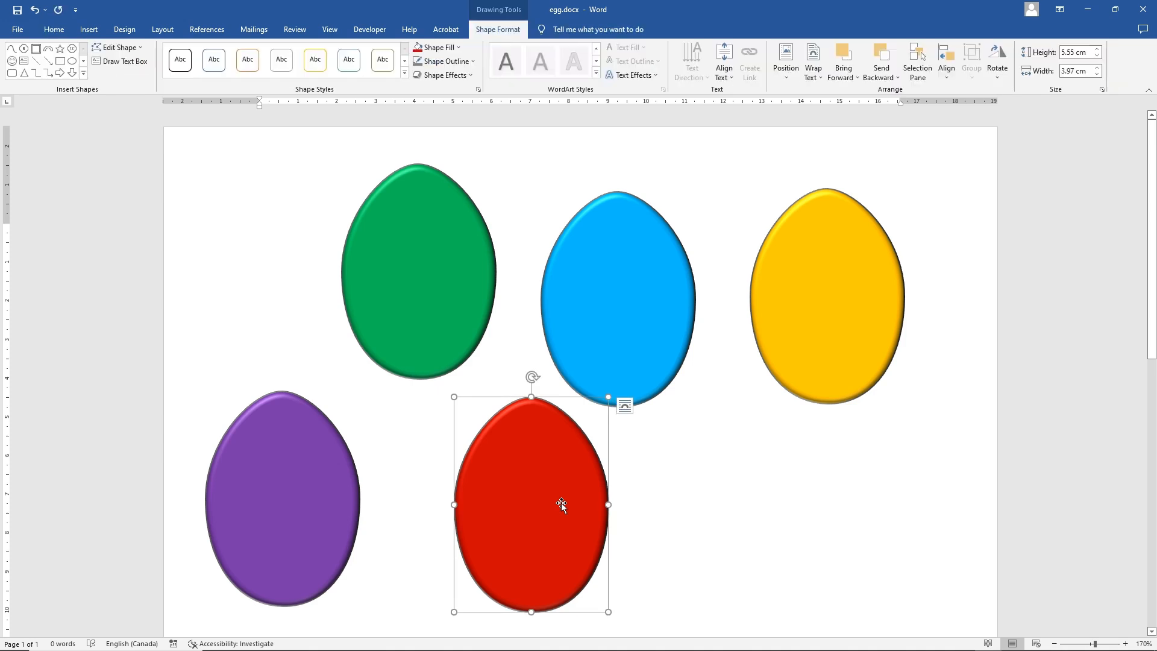
pyautogui.rightClick(569, 505)
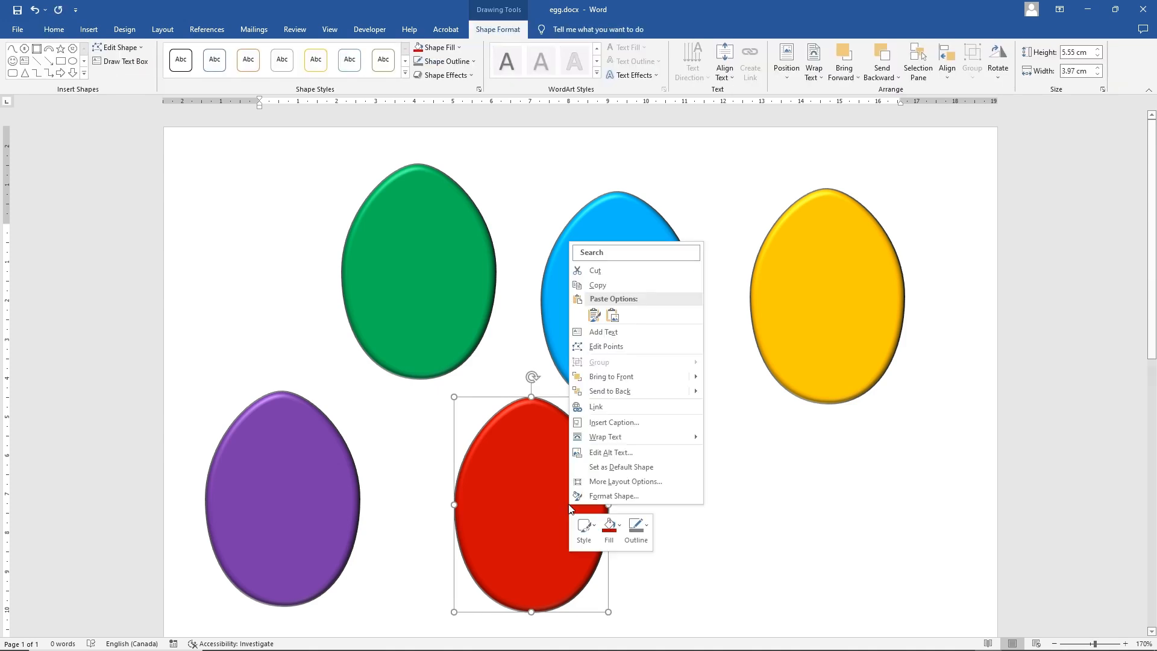
pyautogui.click(604, 286)
pyautogui.rightClick(711, 420)
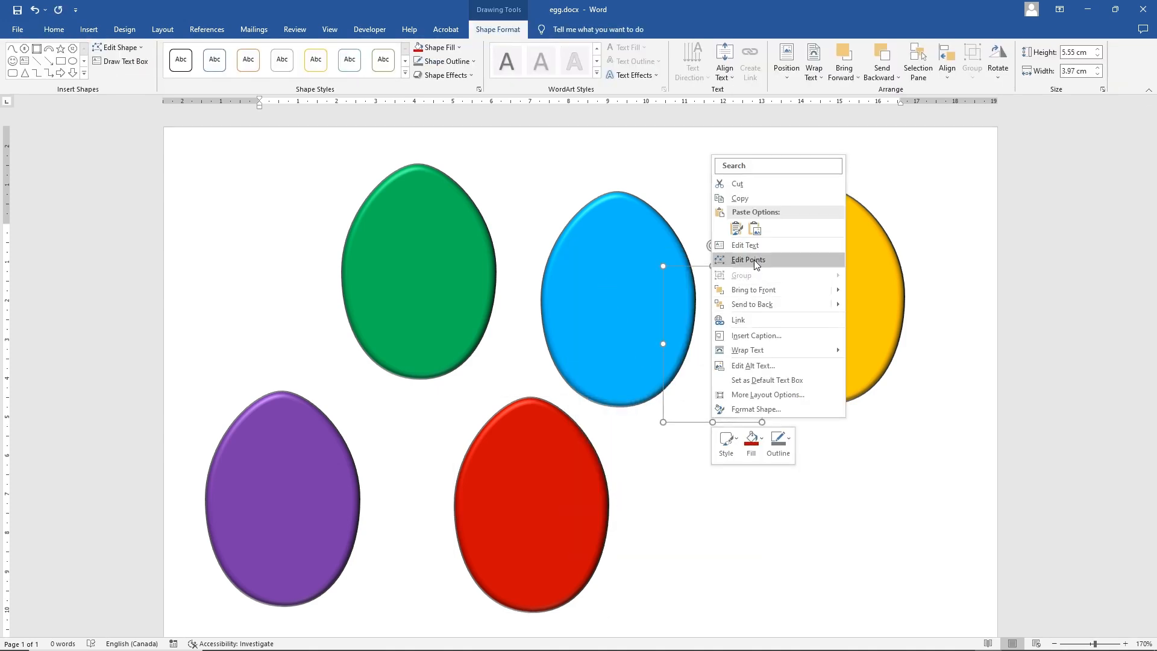
pyautogui.click(736, 229)
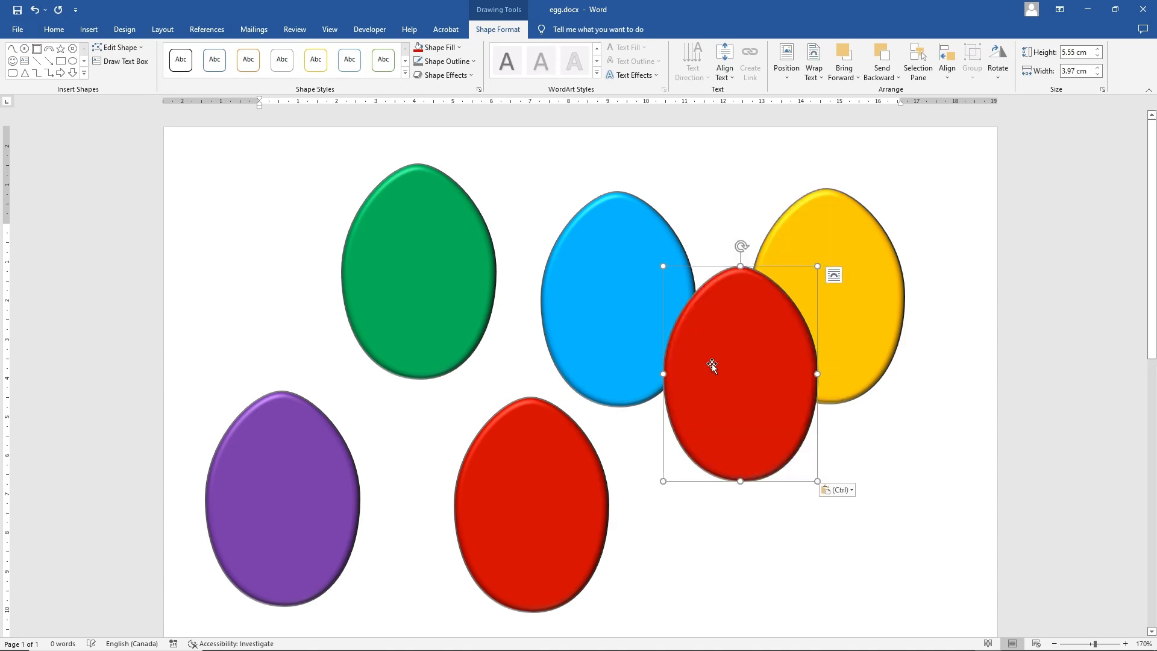
pyautogui.moveTo(711, 364); pyautogui.dragTo(719, 485)
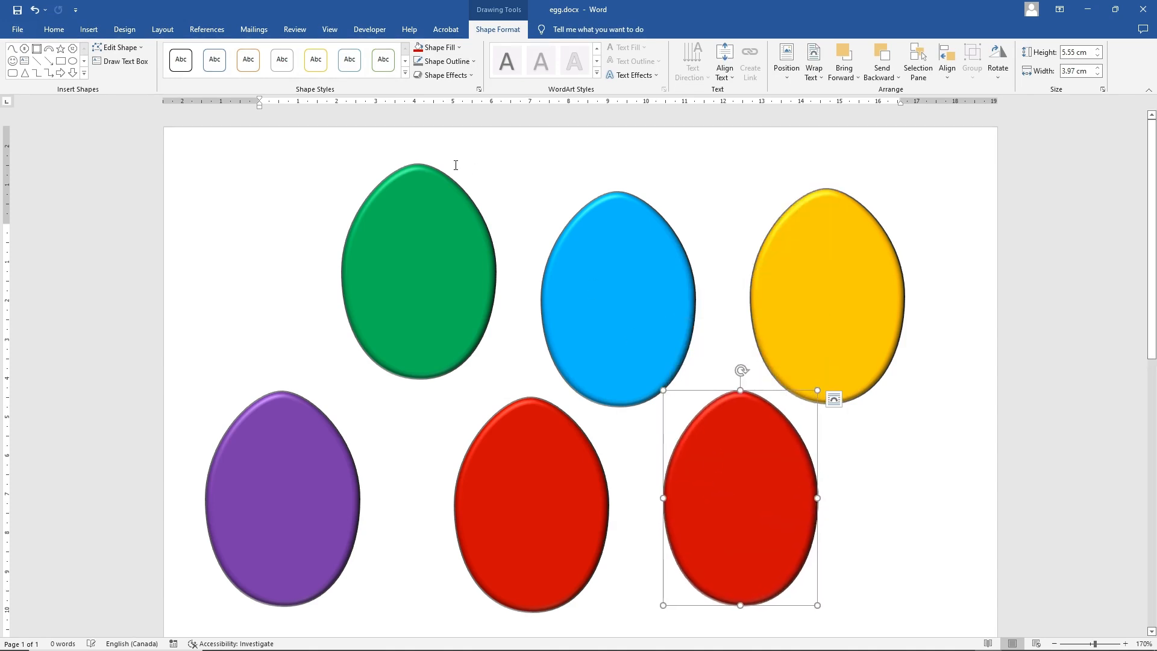
# - Fill the newly pasted red egg with the black theme colour and deselect it
pyautogui.click(450, 52)
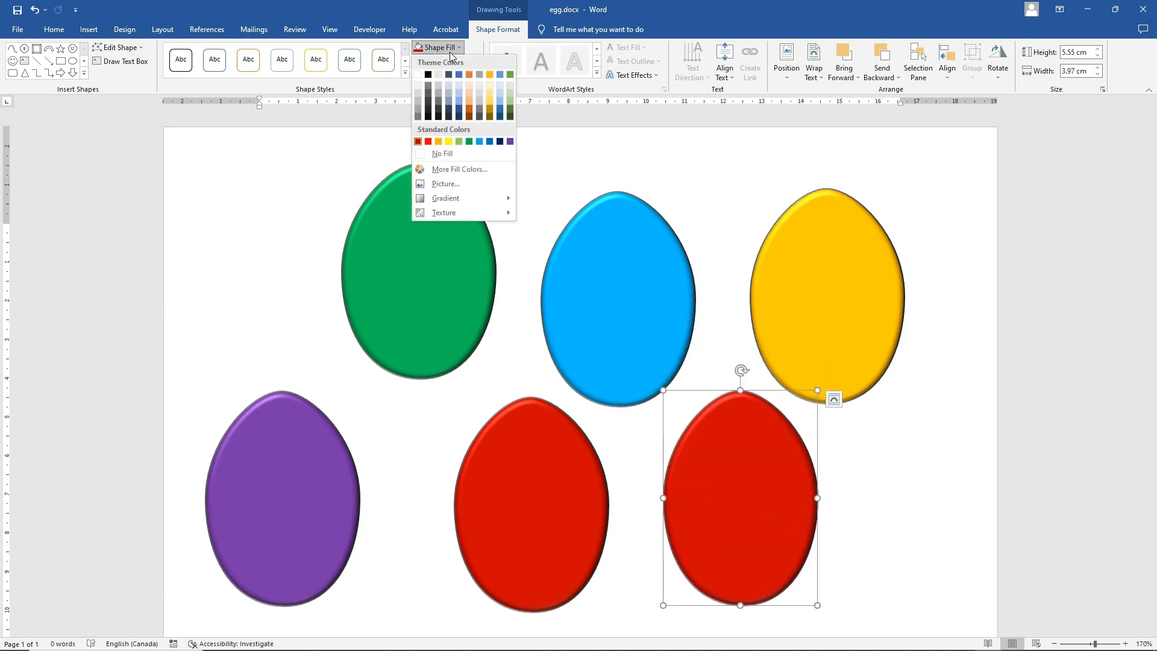
pyautogui.click(428, 76)
pyautogui.click(885, 494)
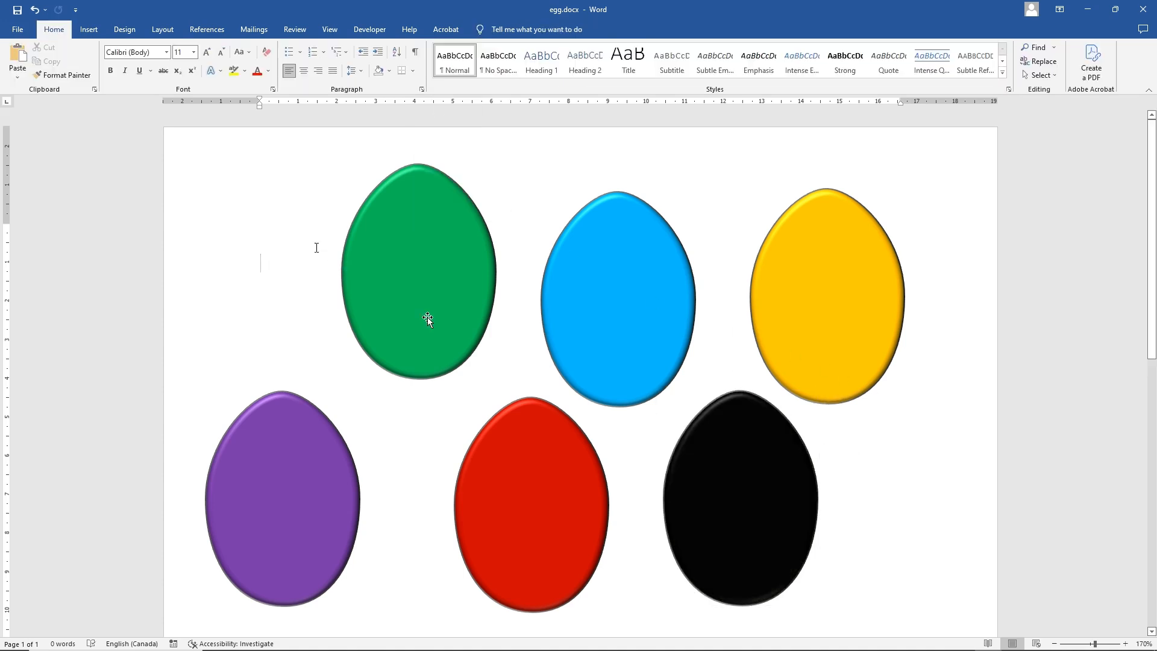
pyautogui.click(92, 30)
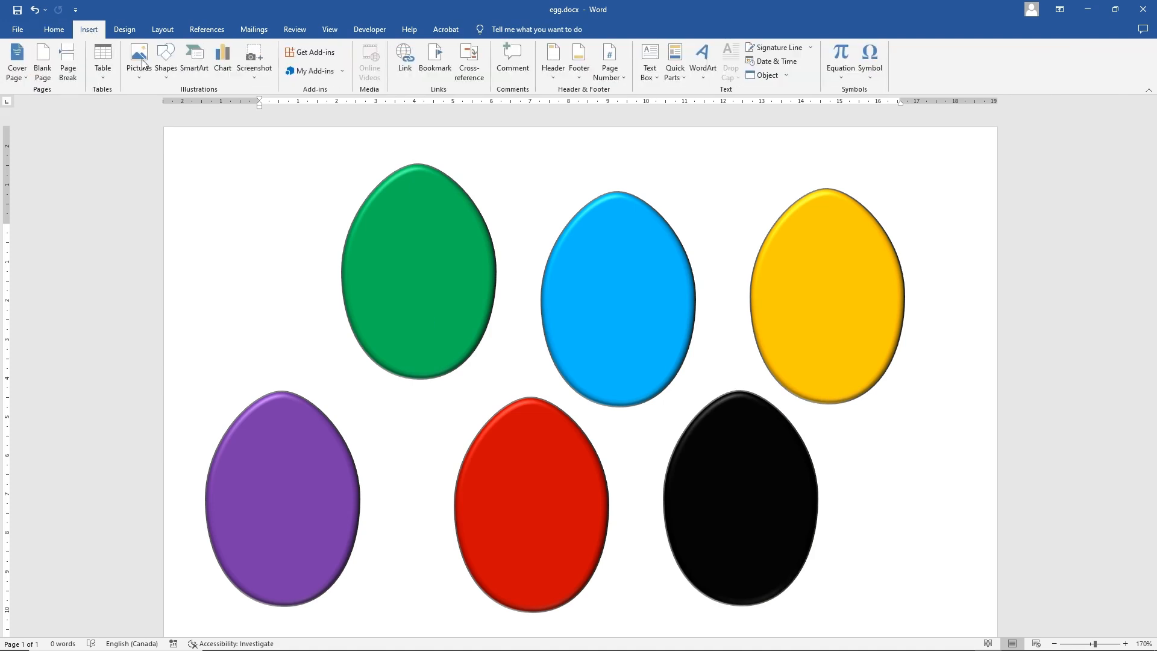
pyautogui.click(166, 61)
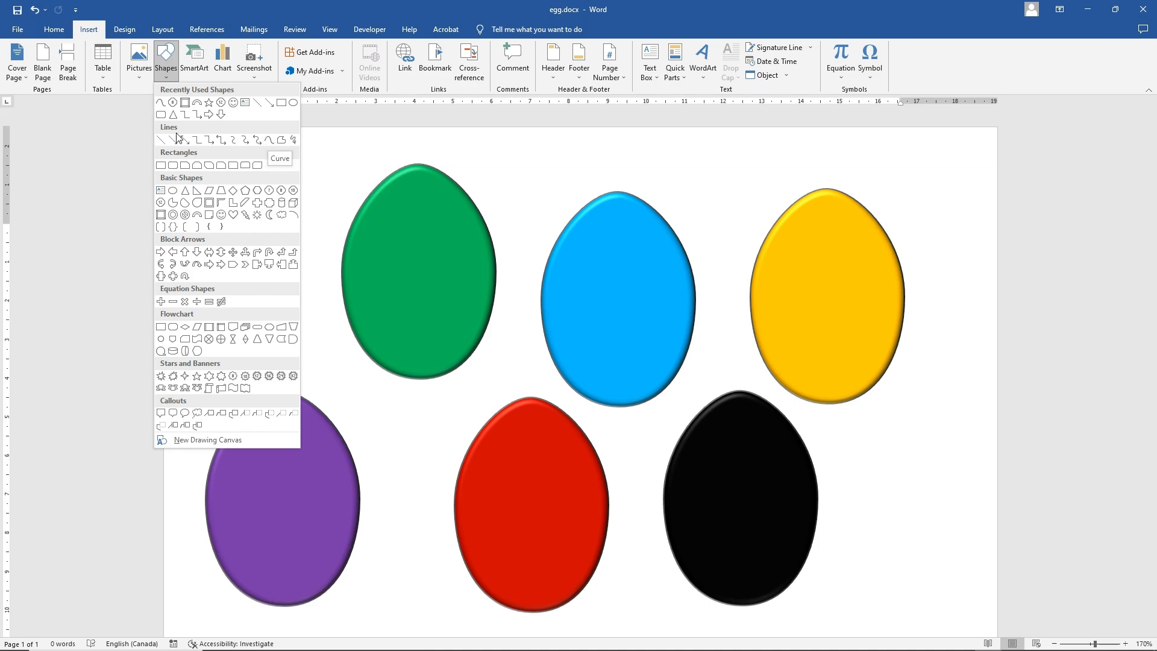
pyautogui.click(268, 140)
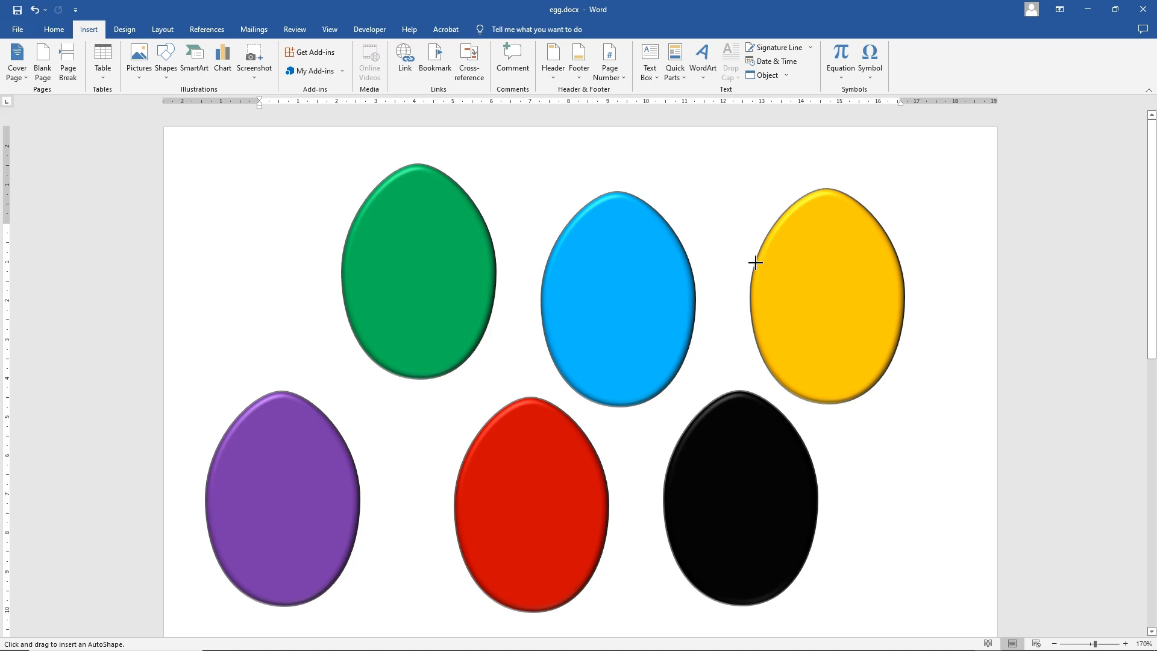
pyautogui.moveTo(763, 249)
pyautogui.mouseDown()
pyautogui.moveTo(772, 237)
pyautogui.moveTo(785, 271)
pyautogui.moveTo(821, 238)
pyautogui.moveTo(831, 268)
pyautogui.mouseUp()
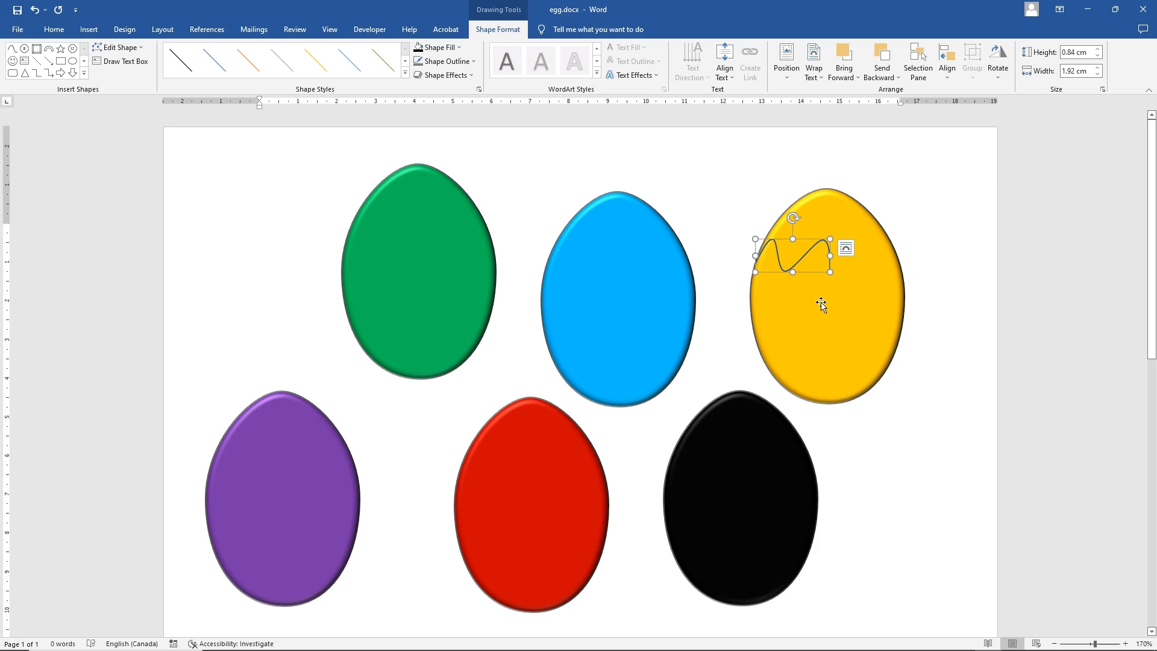
pyautogui.press('Delete')
pyautogui.click(758, 271)
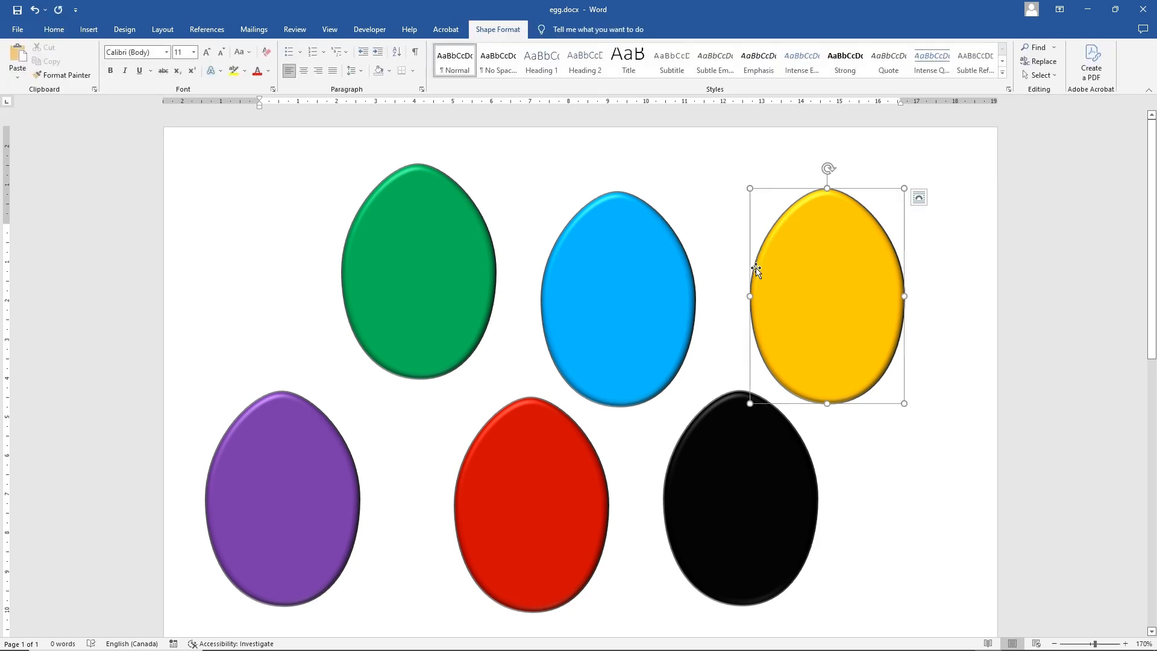
# - Draw a rising wavy line across the gold egg with the Curve shape, about 3.5 cm wide and 2.1 cm high
pyautogui.click(89, 29)
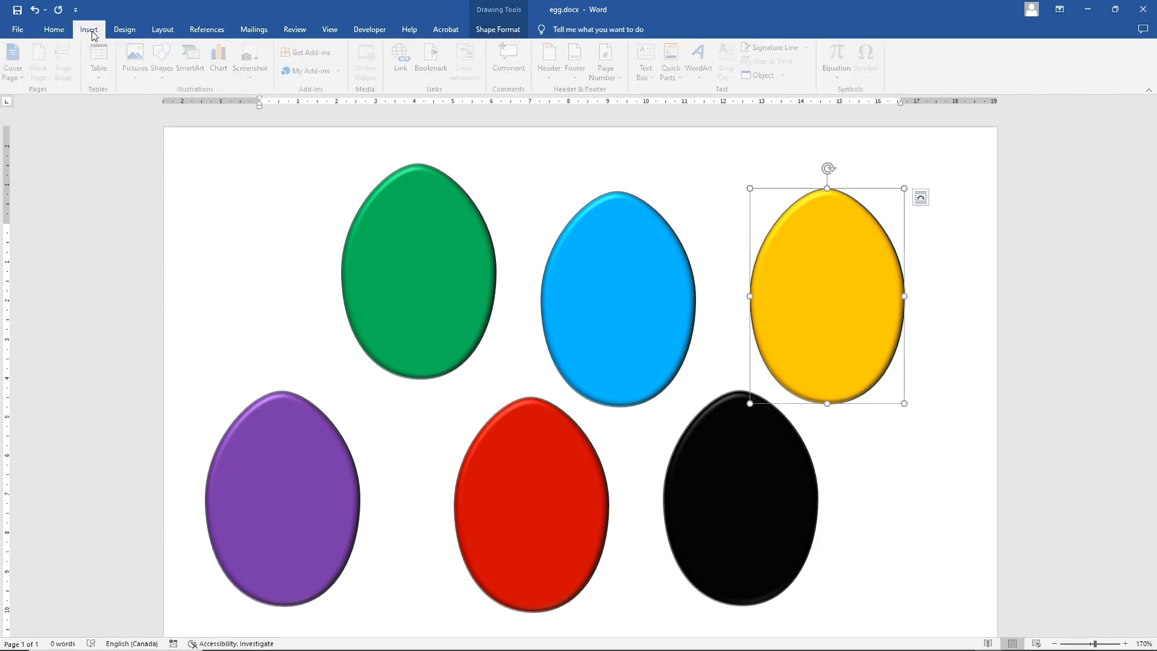
pyautogui.click(161, 60)
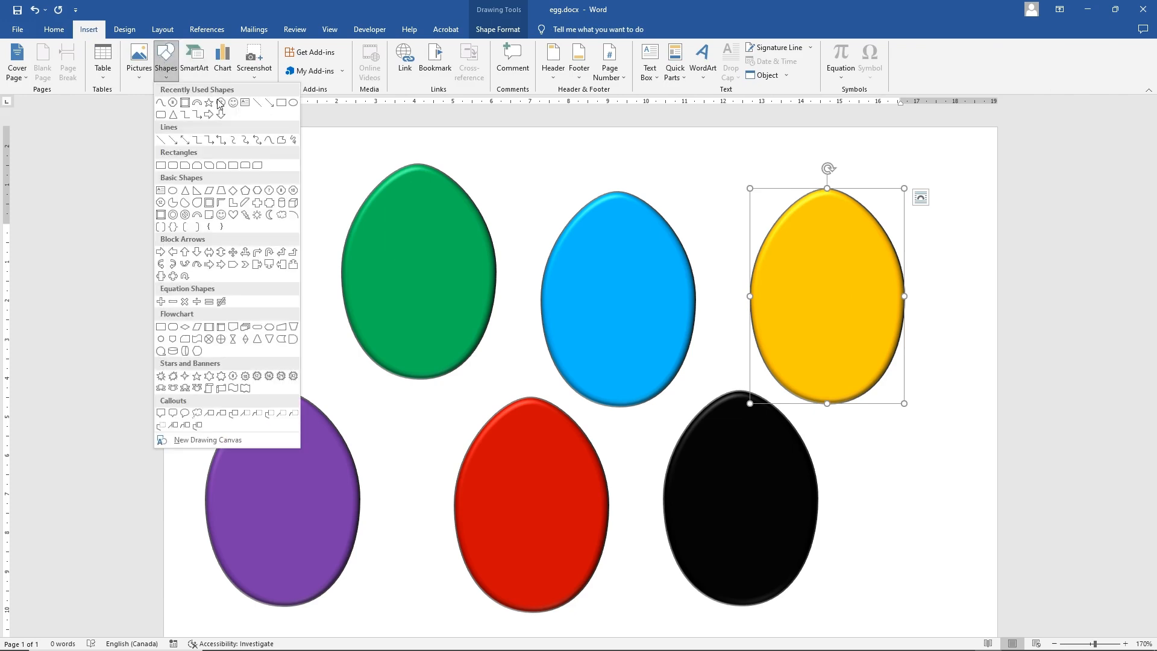
pyautogui.click(269, 141)
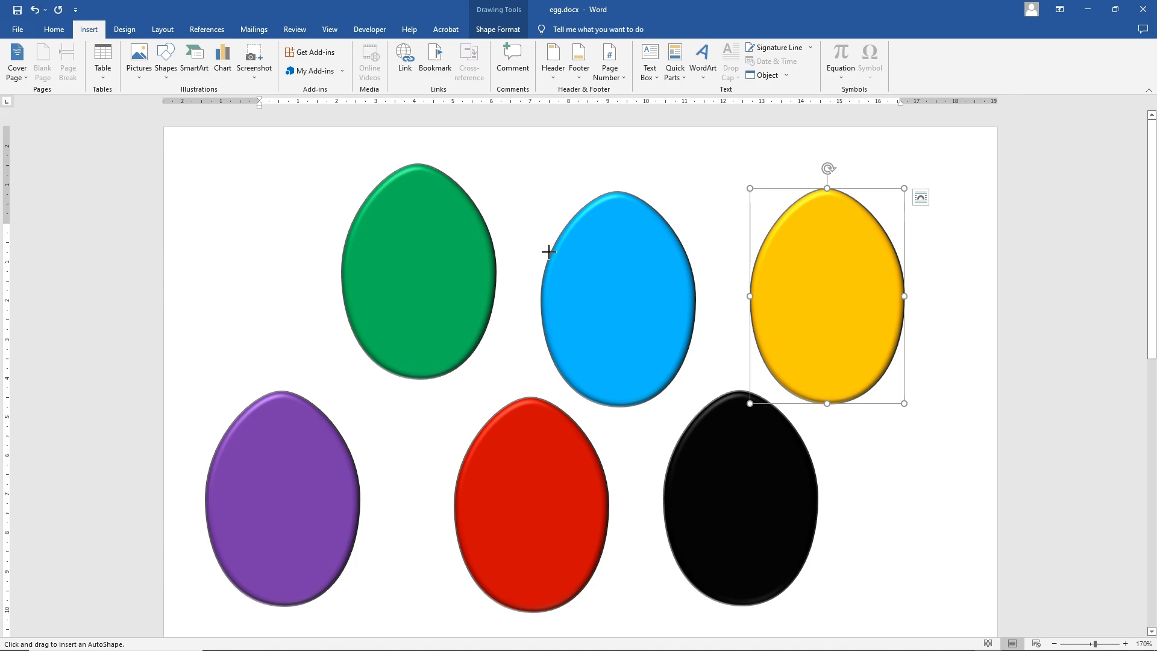
pyautogui.click(753, 308)
pyautogui.click(768, 278)
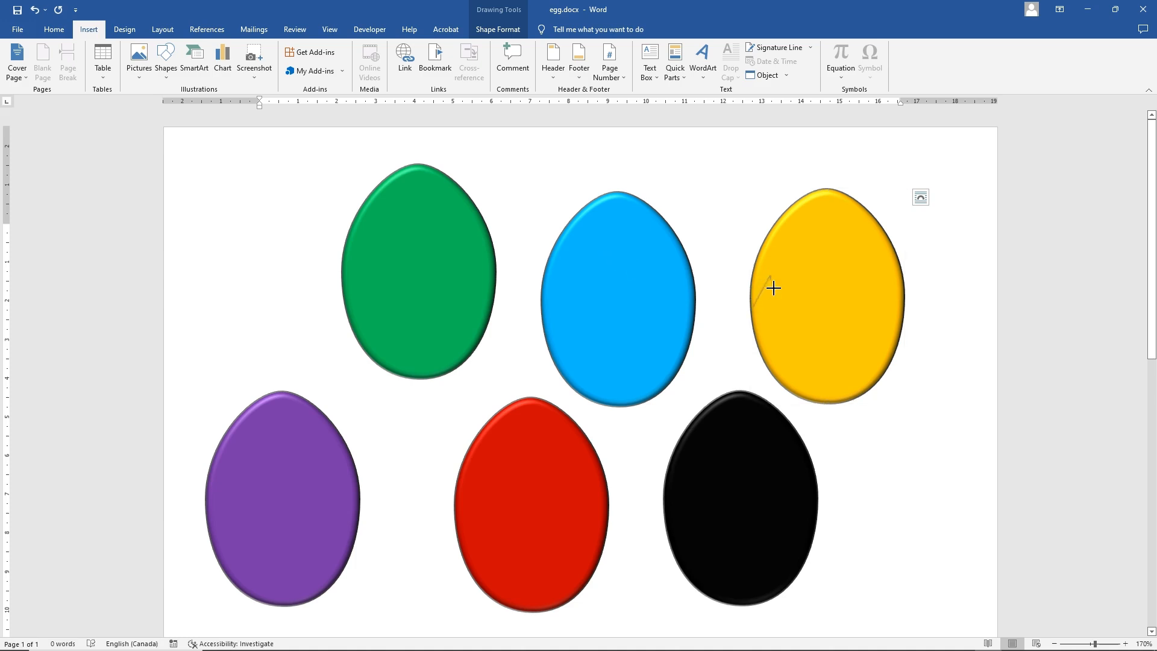
pyautogui.click(787, 318)
pyautogui.click(806, 264)
pyautogui.click(825, 297)
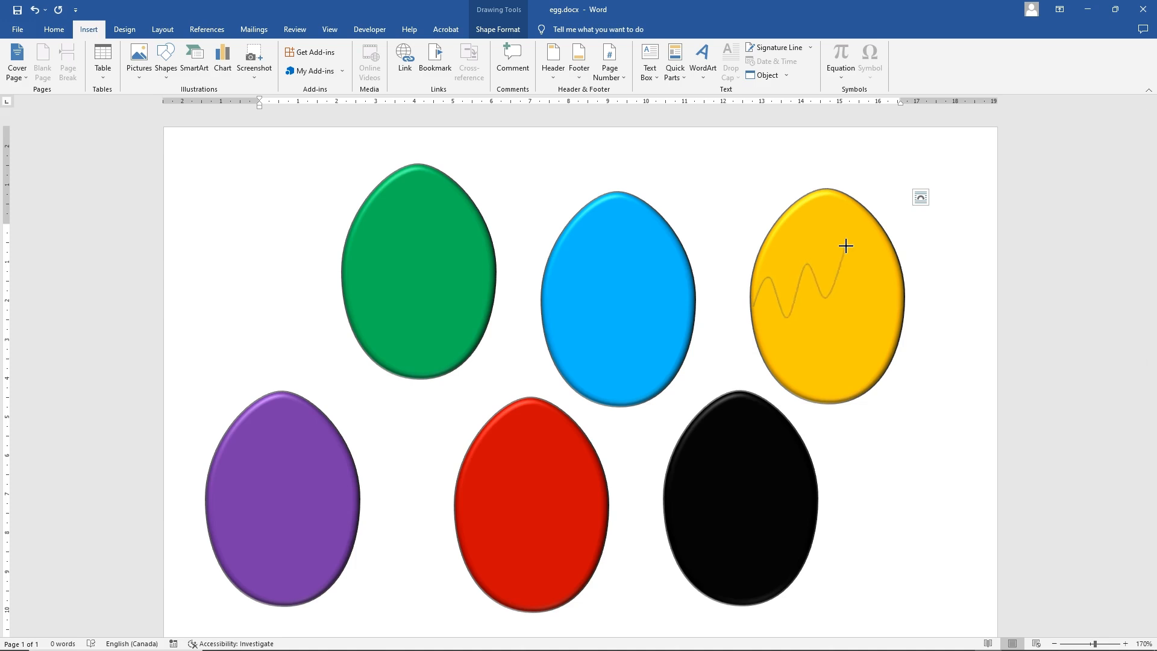
pyautogui.click(847, 246)
pyautogui.click(858, 280)
pyautogui.click(874, 235)
pyautogui.click(887, 259)
pyautogui.doubleClick(889, 241)
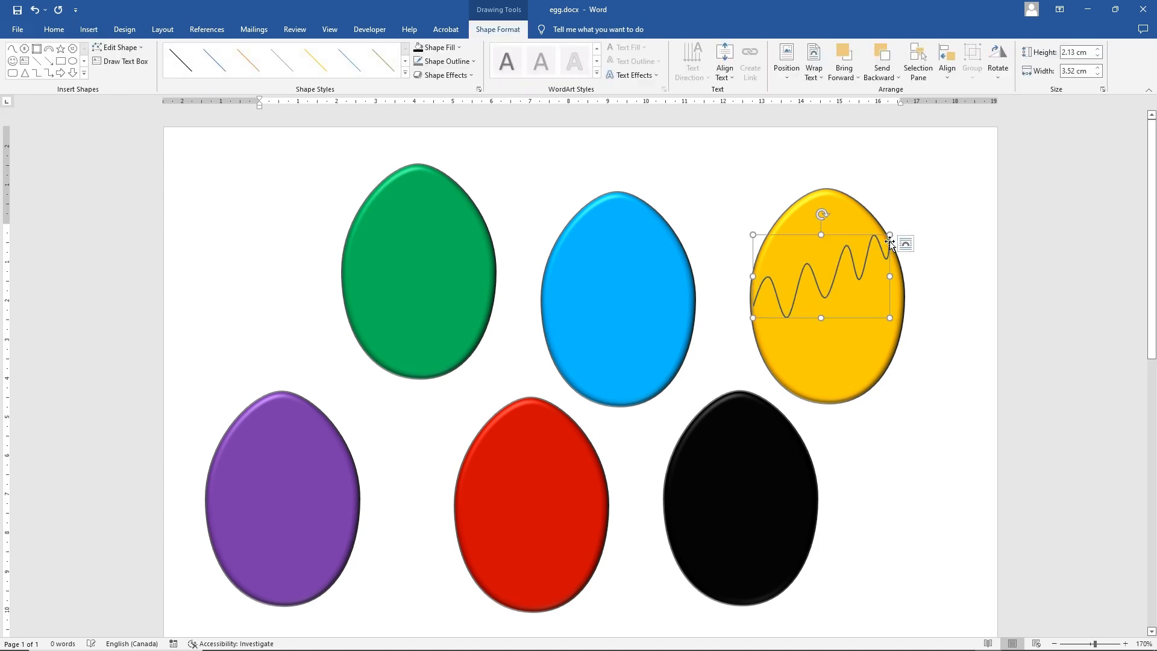
# - Apply the light blue line style preset to the wavy curve and set its outline weight to 3 pt
pyautogui.click(360, 65)
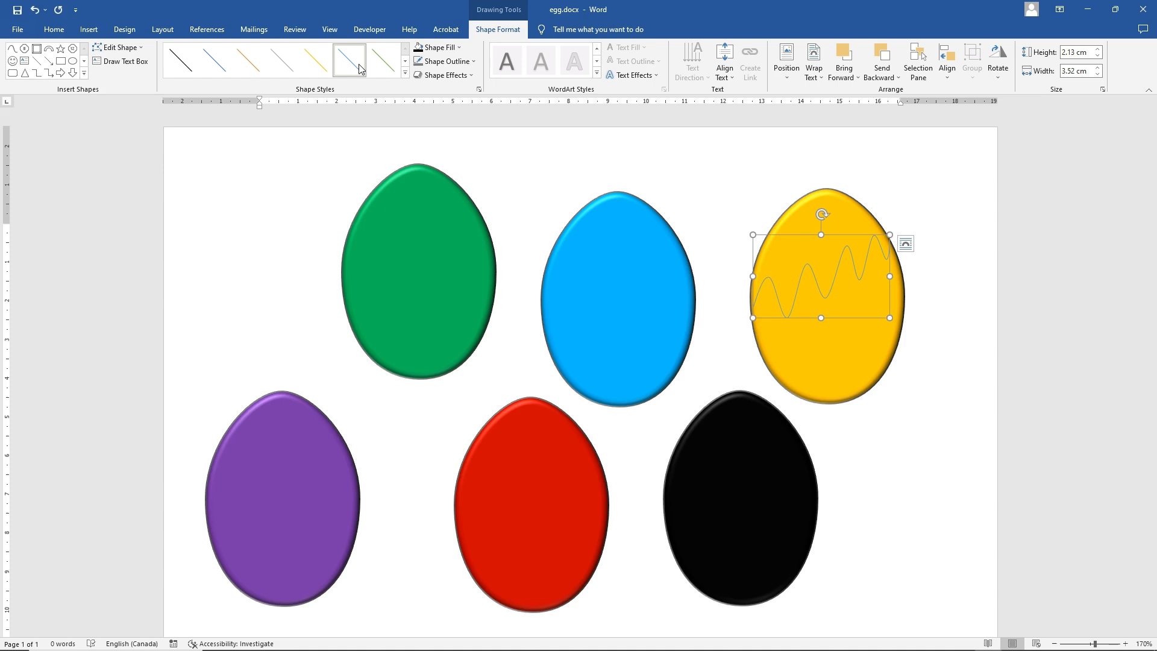
pyautogui.click(437, 60)
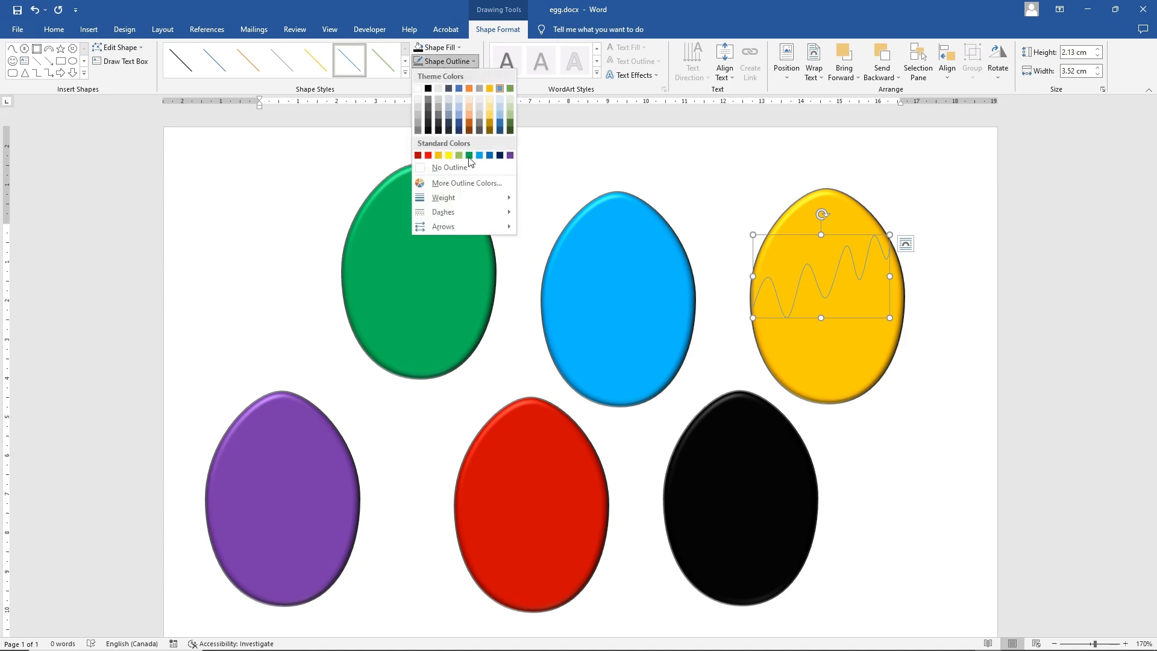
pyautogui.moveTo(458, 198)
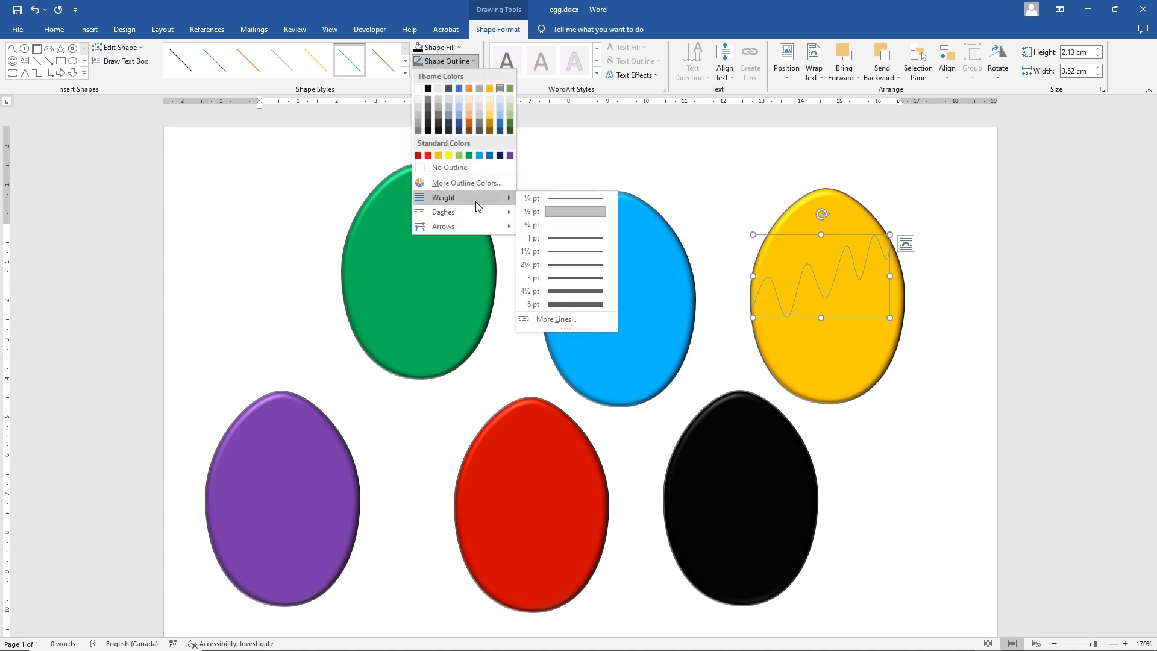
pyautogui.click(590, 278)
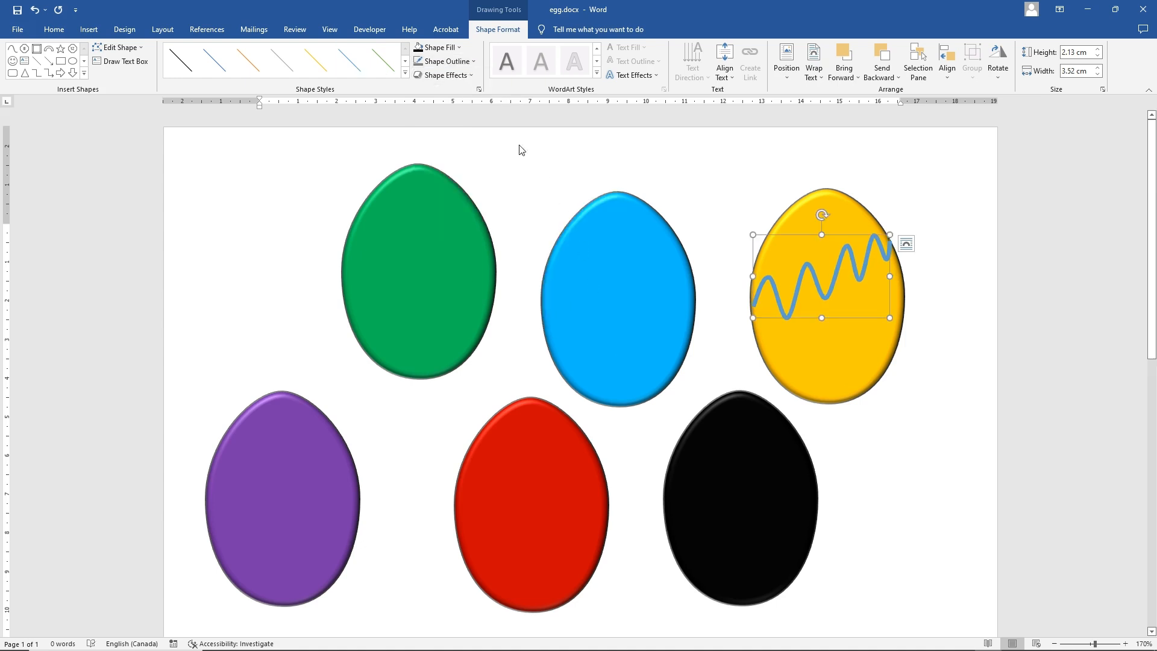
# - Apply the third bevel preset of the second row to the wavy curve and deselect it
pyautogui.click(440, 75)
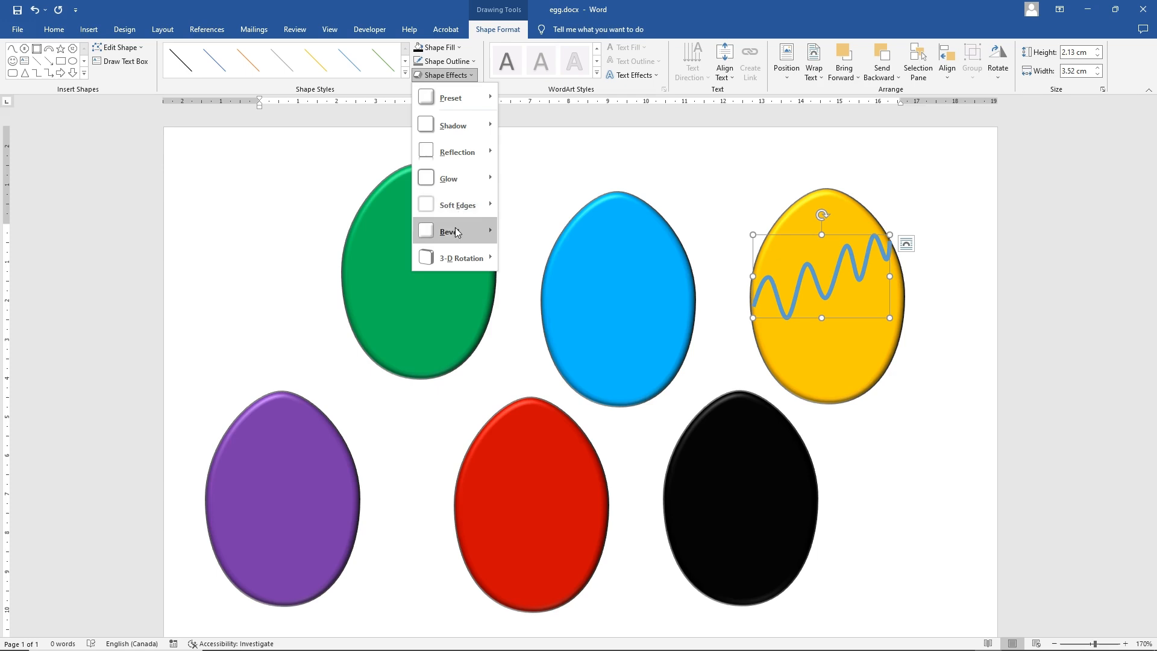
pyautogui.moveTo(458, 231)
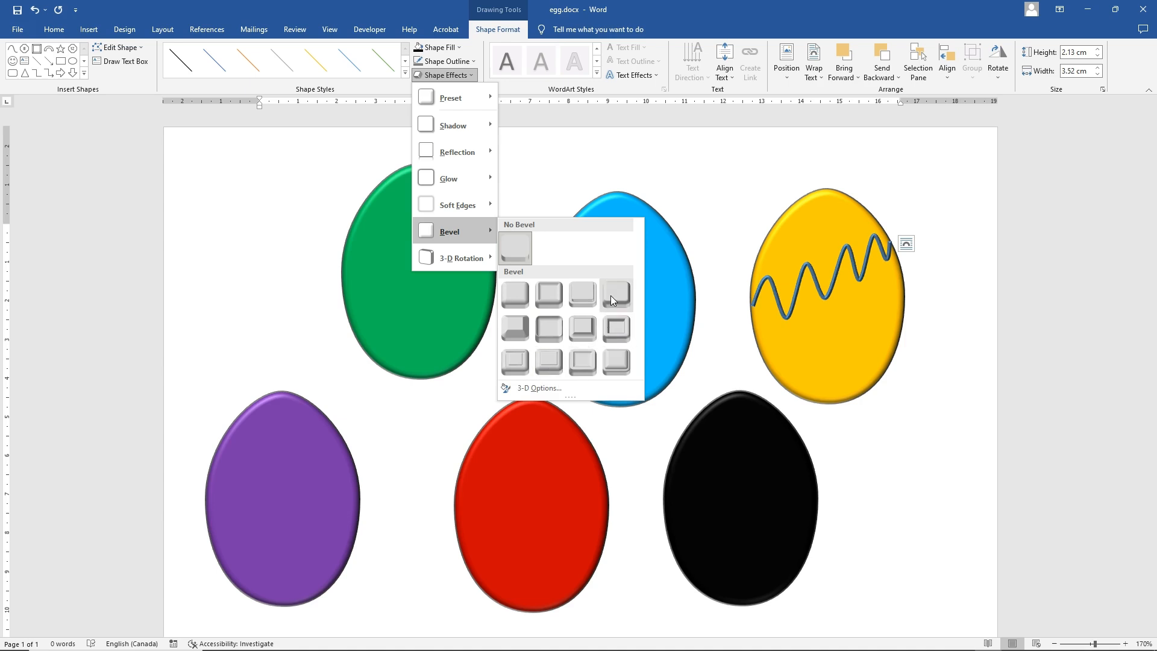
pyautogui.click(581, 326)
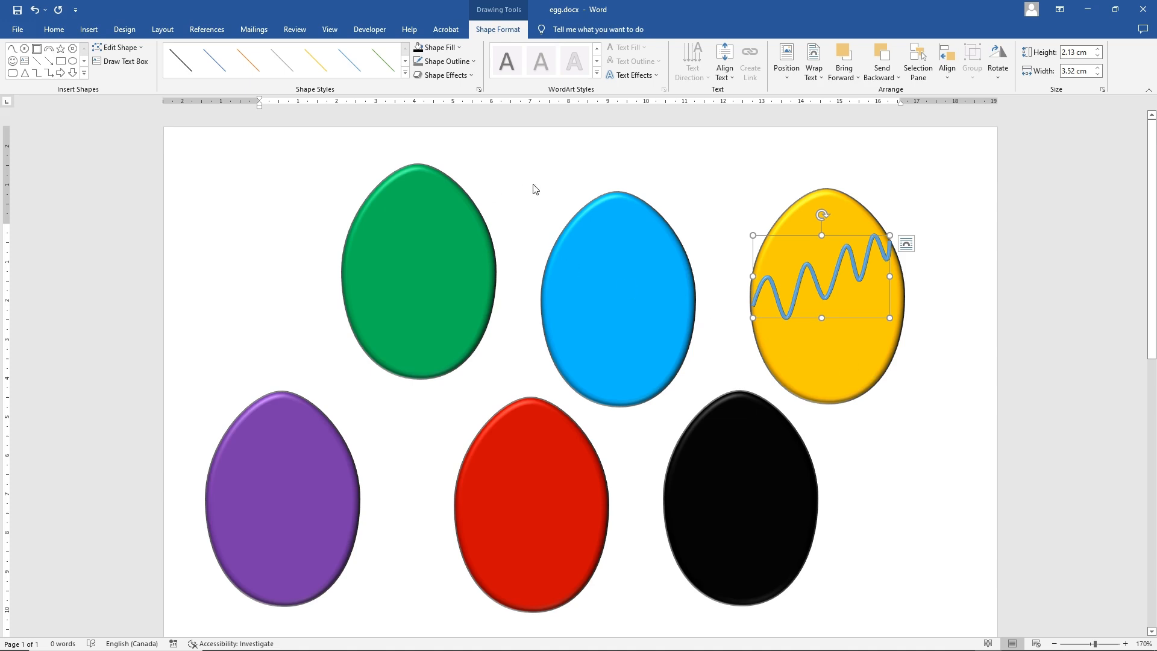
pyautogui.click(676, 171)
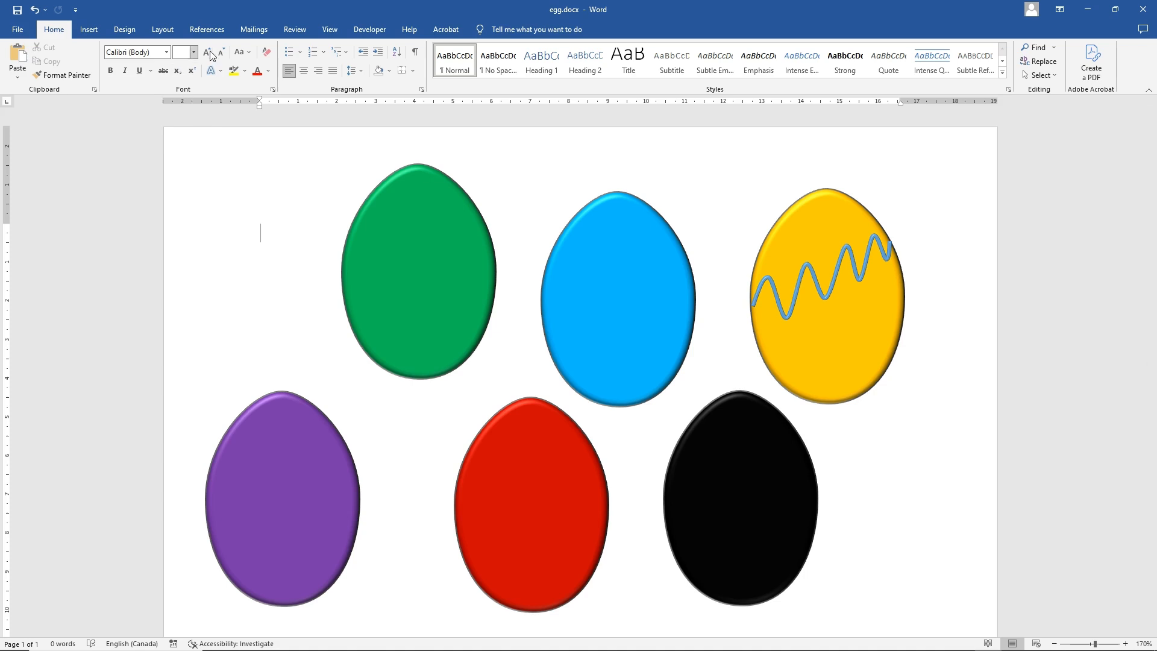
# - Add an orange wavy curve across the gold egg's upper part and a green one across its lower part, using the third second-row bevel preset
pyautogui.click(88, 30)
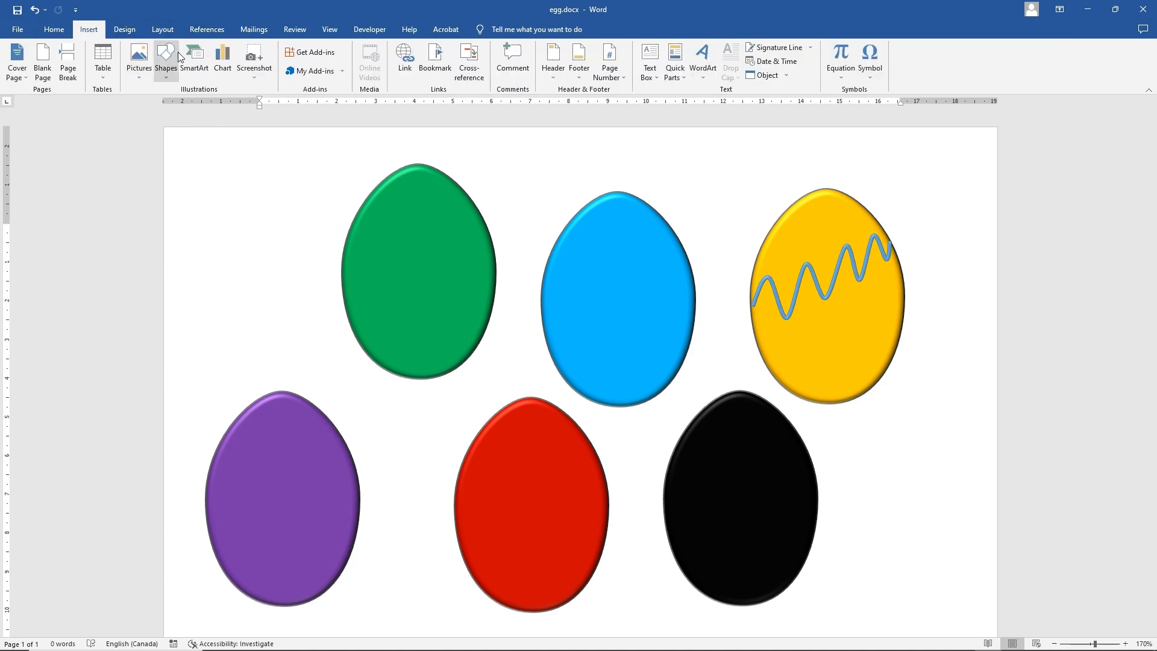
pyautogui.click(166, 65)
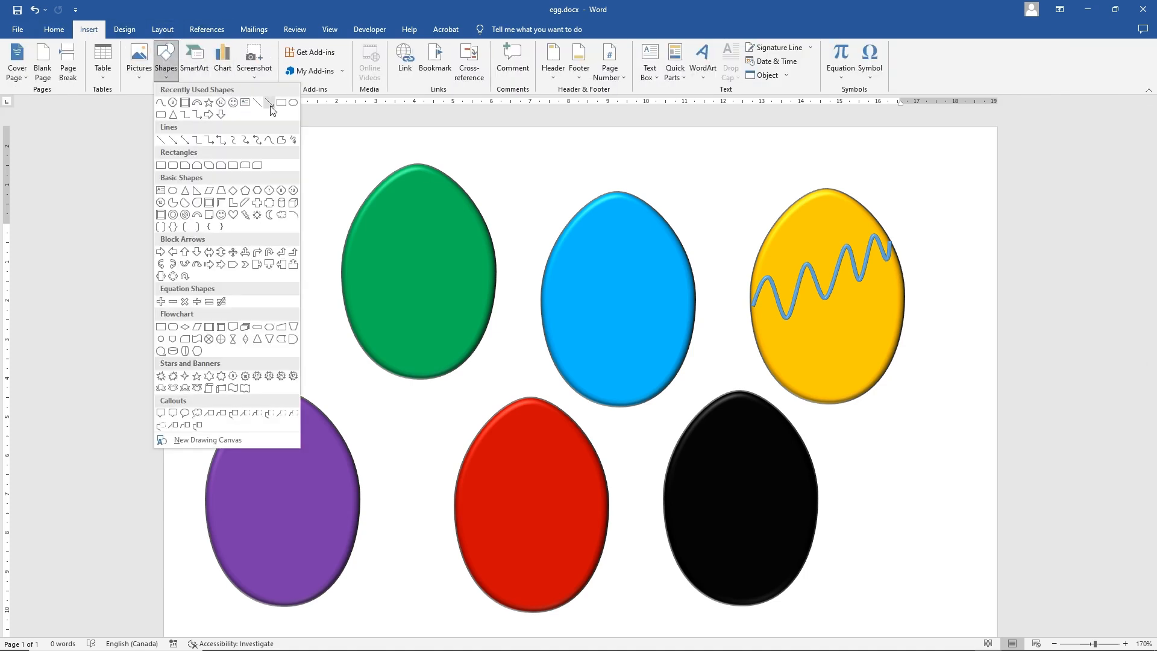
pyautogui.click(270, 143)
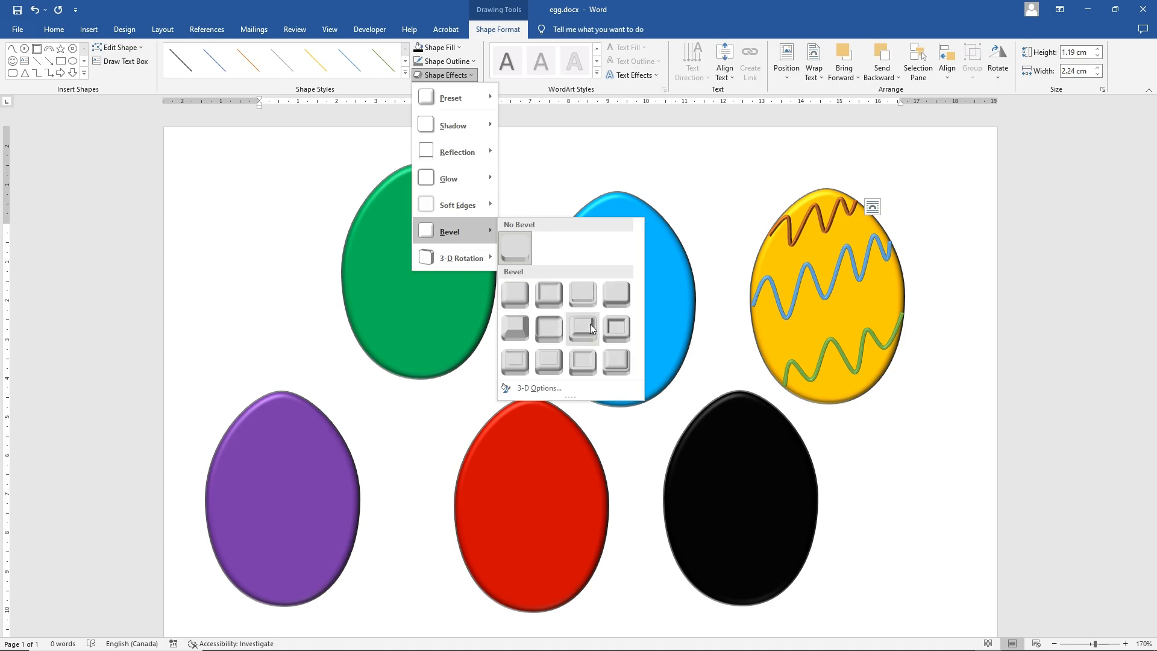
pyautogui.click(582, 327)
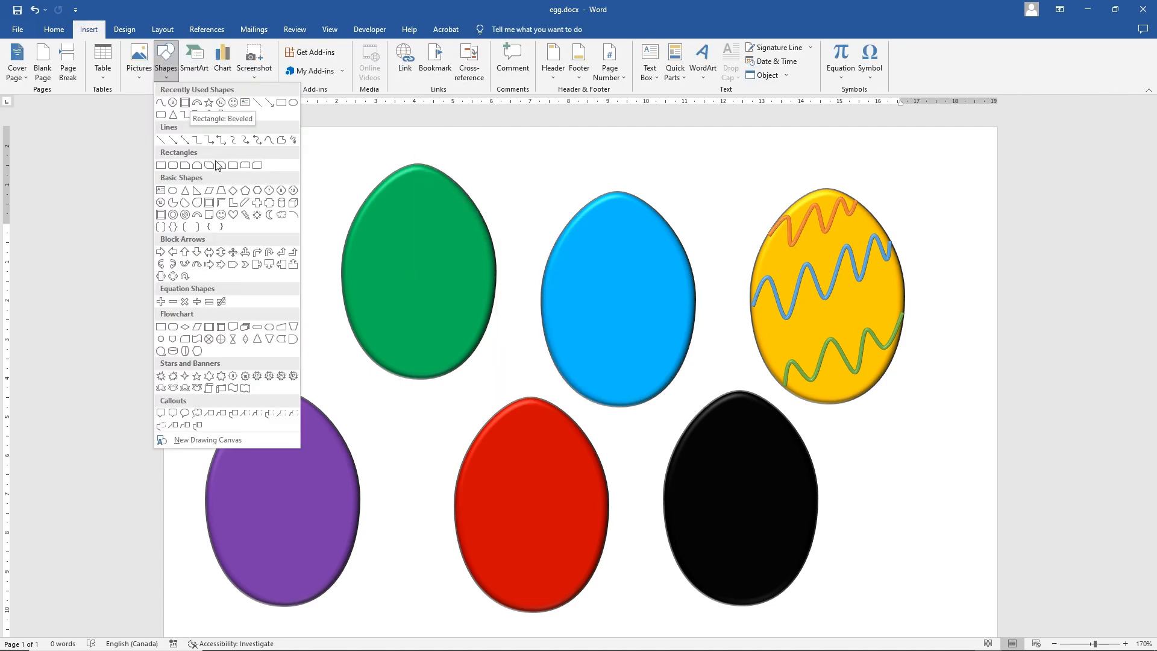
# - Draw a hexagon about 1.43 cm wide and 1.17 cm high on the black egg's upper part and give it the black style preset
pyautogui.click(257, 190)
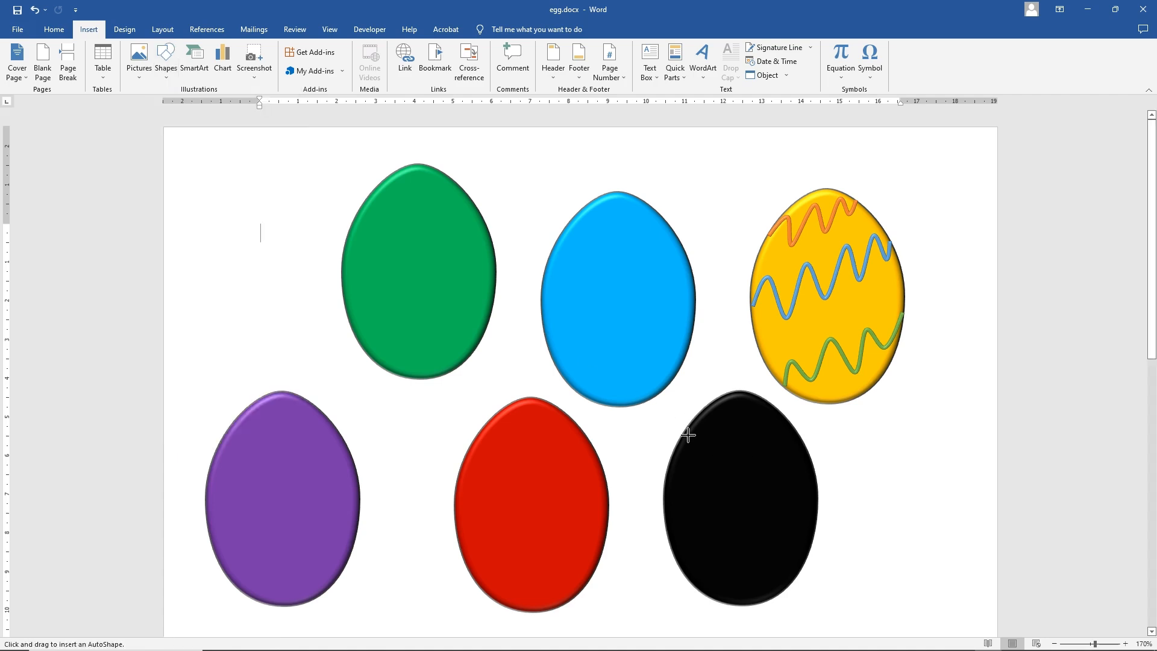
pyautogui.moveTo(688, 435); pyautogui.dragTo(750, 481)
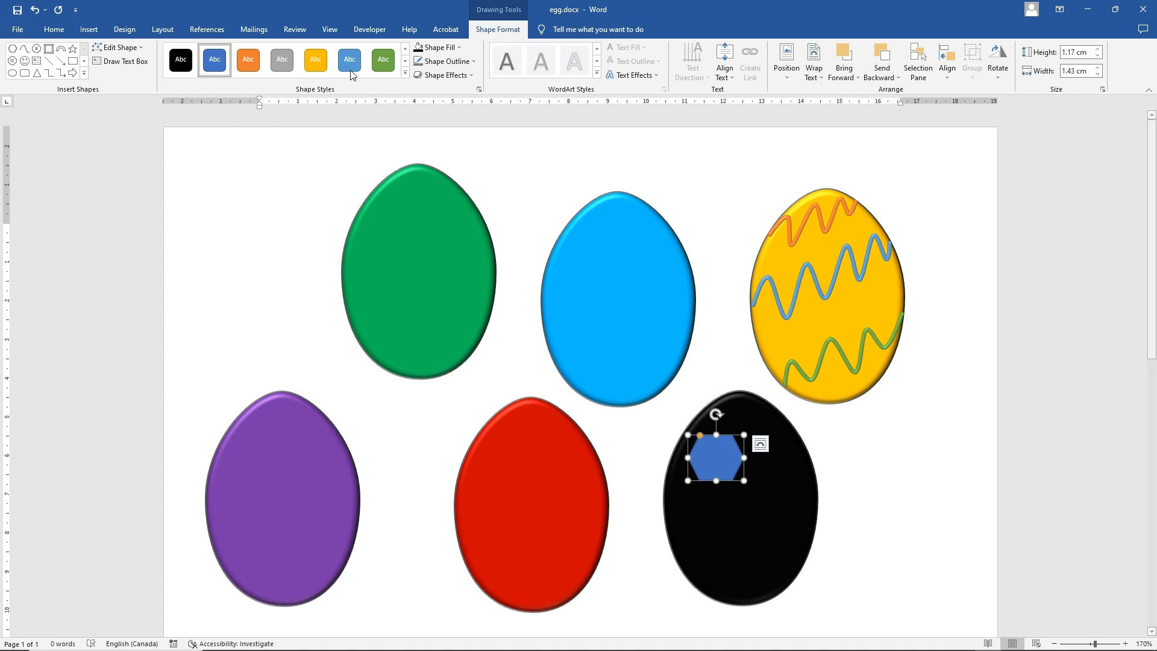
pyautogui.click(318, 62)
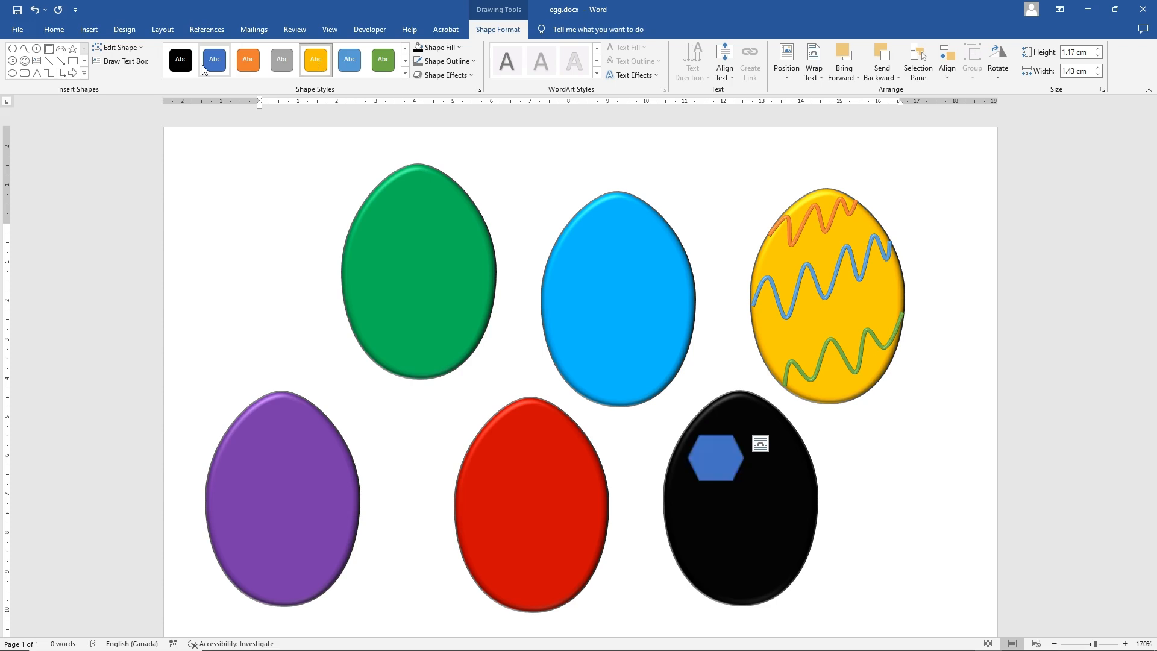
pyautogui.click(182, 64)
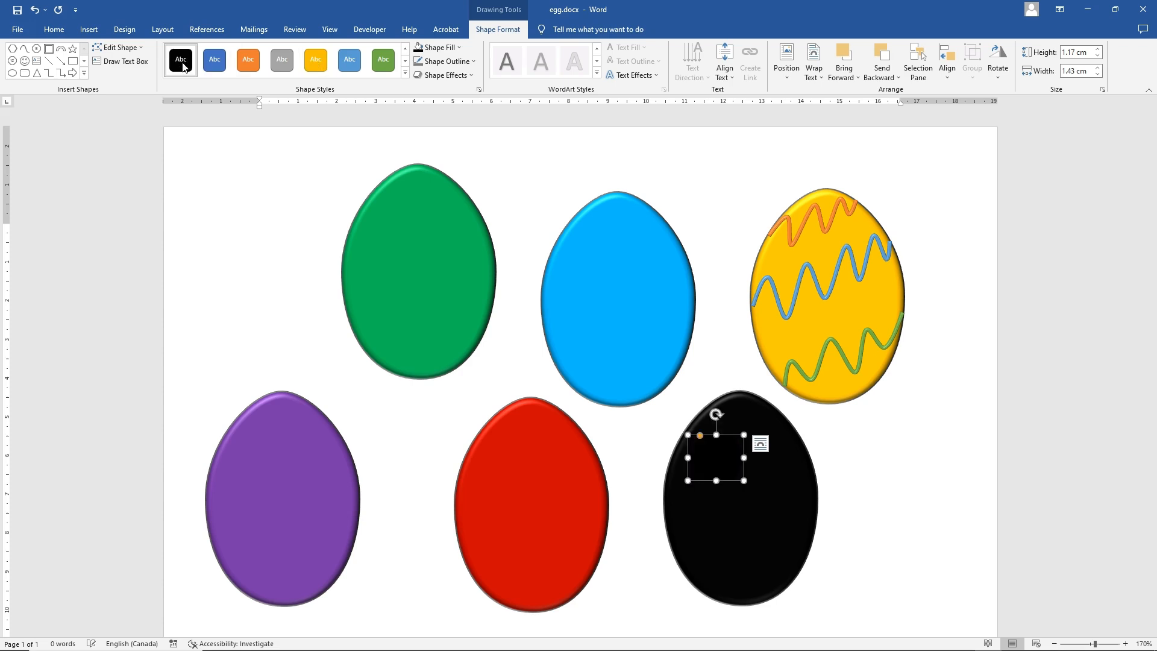
# - Set the hexagon's outline to the gold theme colour with a weight of 3 pt
pyautogui.click(444, 60)
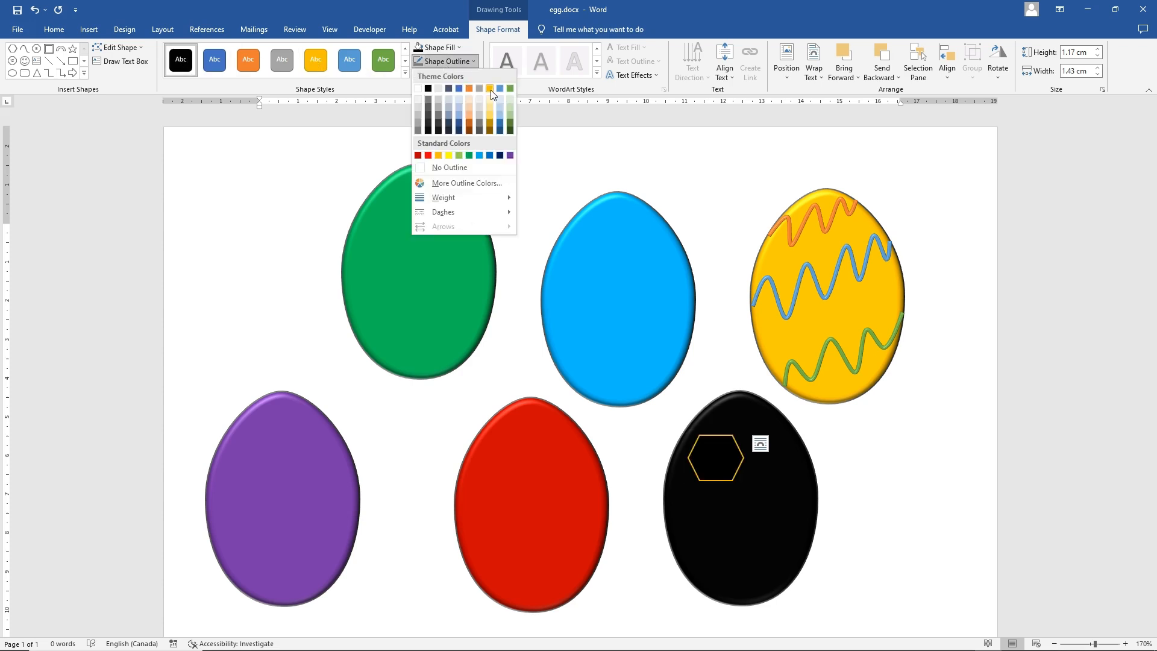
pyautogui.click(491, 88)
pyautogui.click(446, 61)
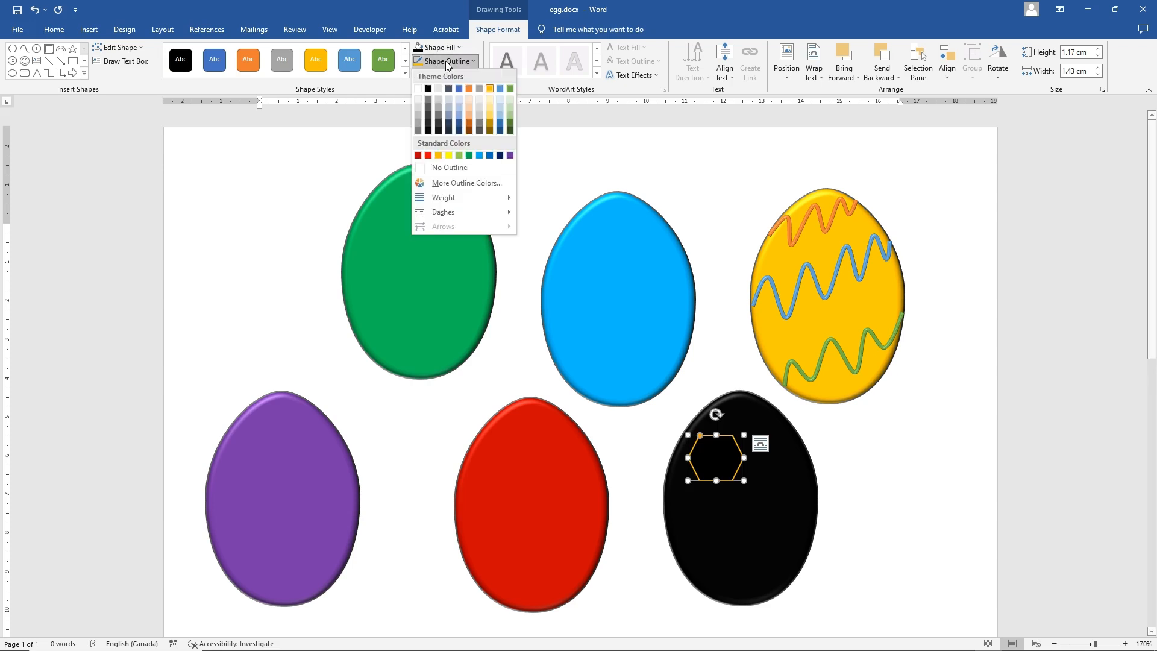
pyautogui.moveTo(469, 200)
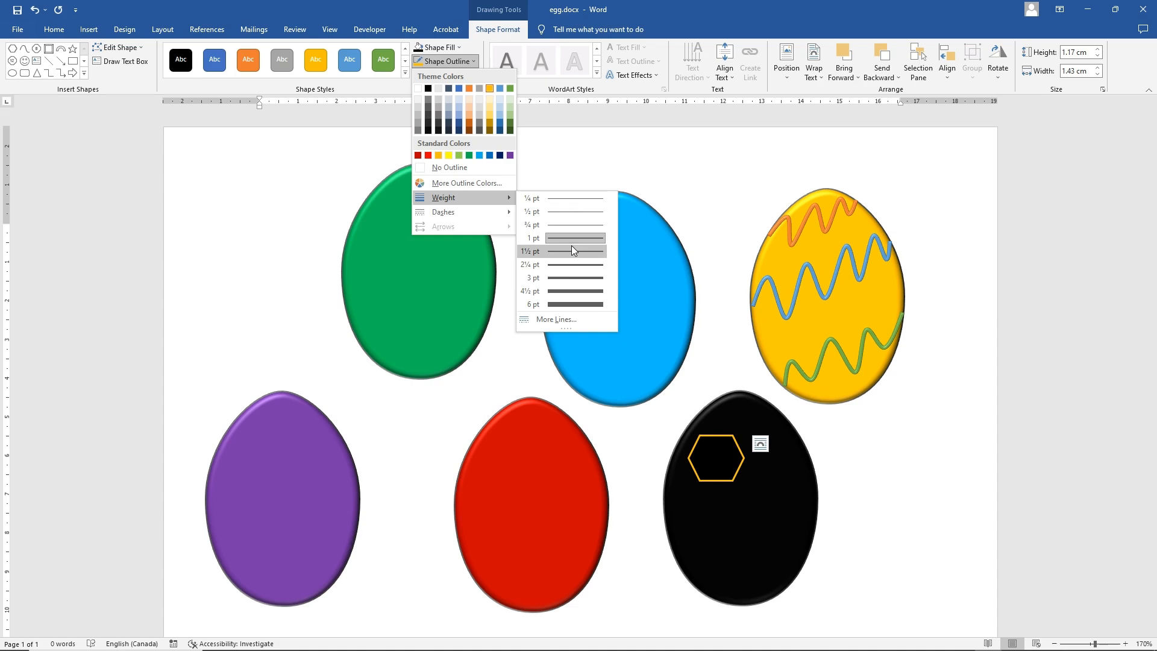
pyautogui.click(569, 279)
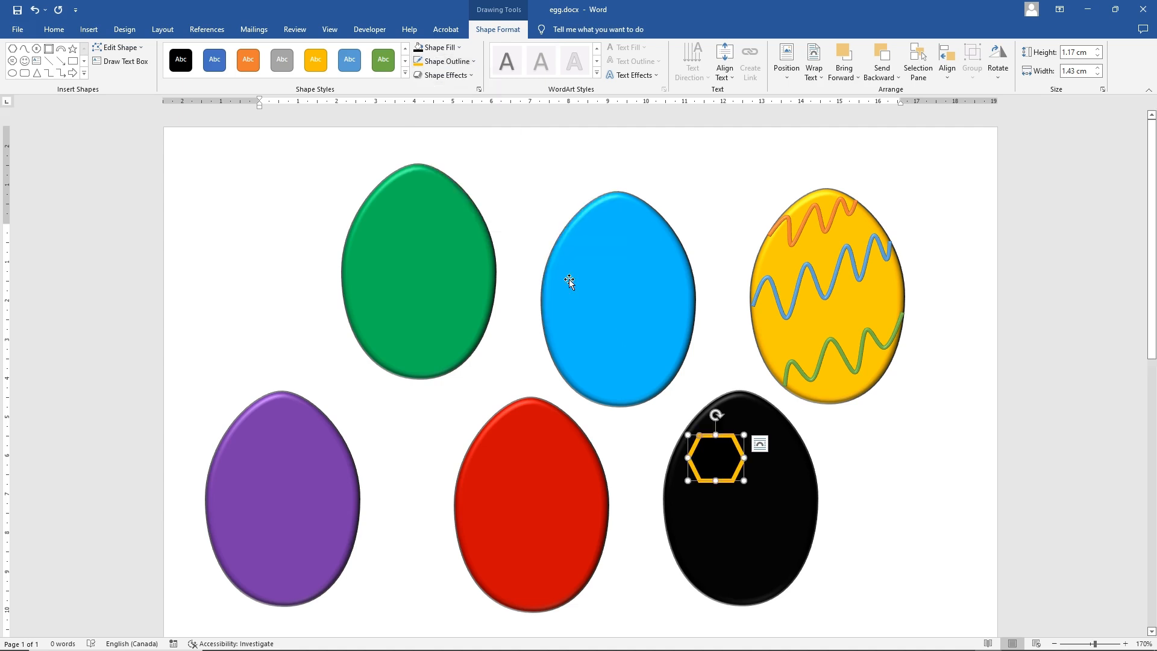
# - Apply a bevel preset to the gold-outlined hexagon and remove its fill
pyautogui.click(445, 75)
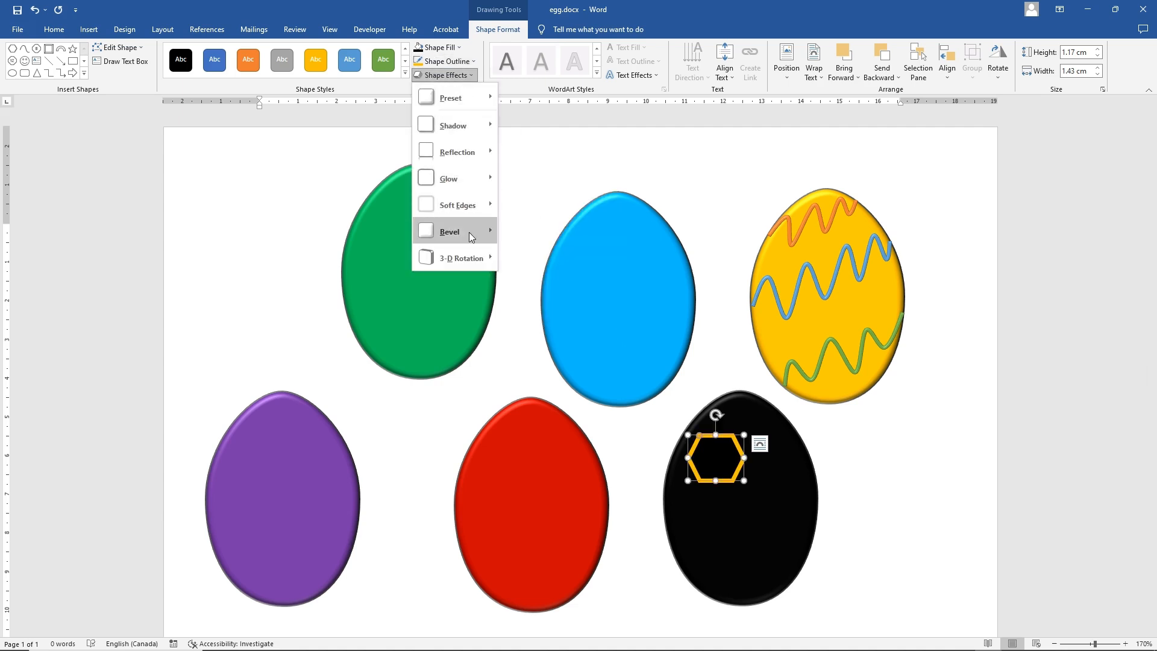
pyautogui.moveTo(471, 237)
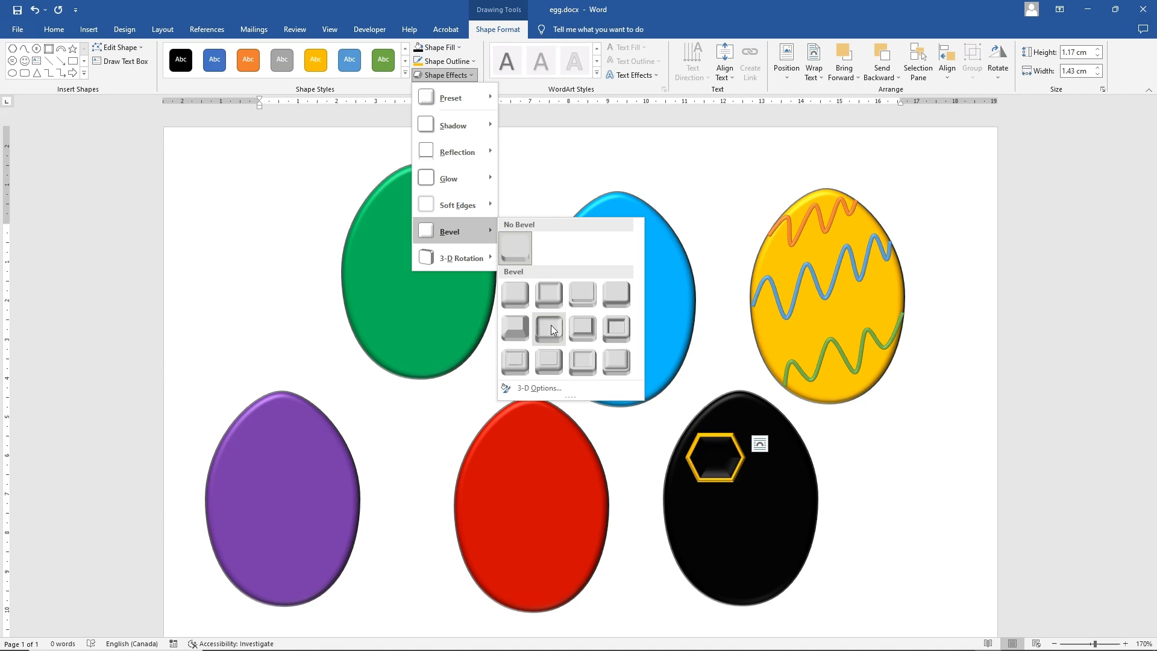
pyautogui.click(437, 47)
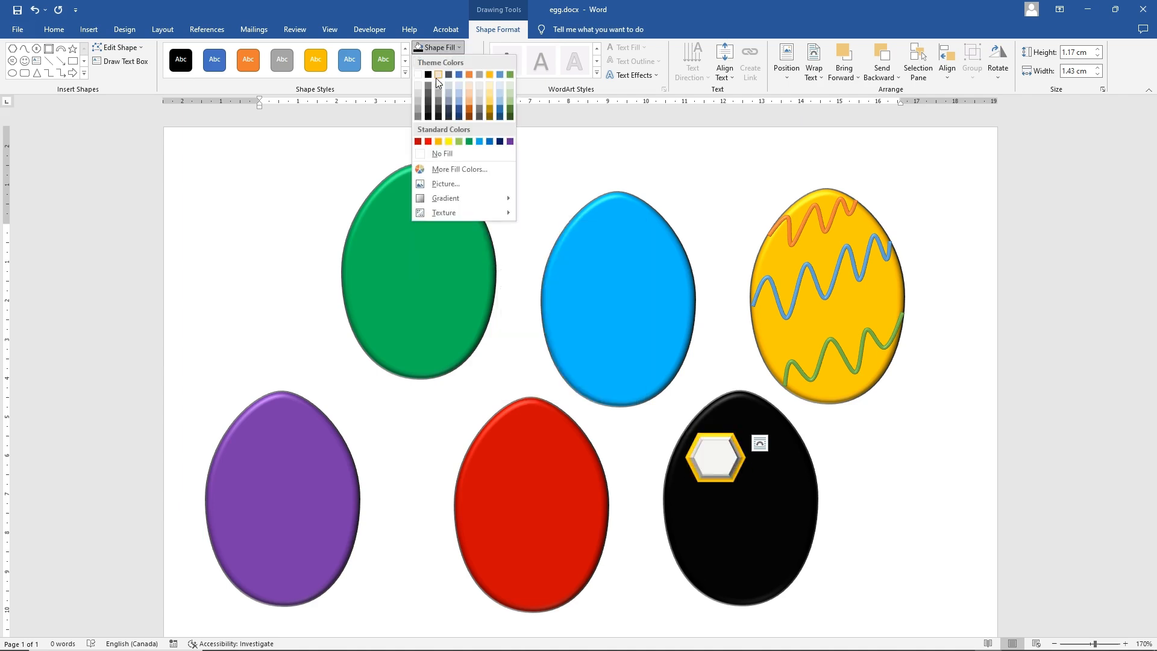
pyautogui.click(448, 154)
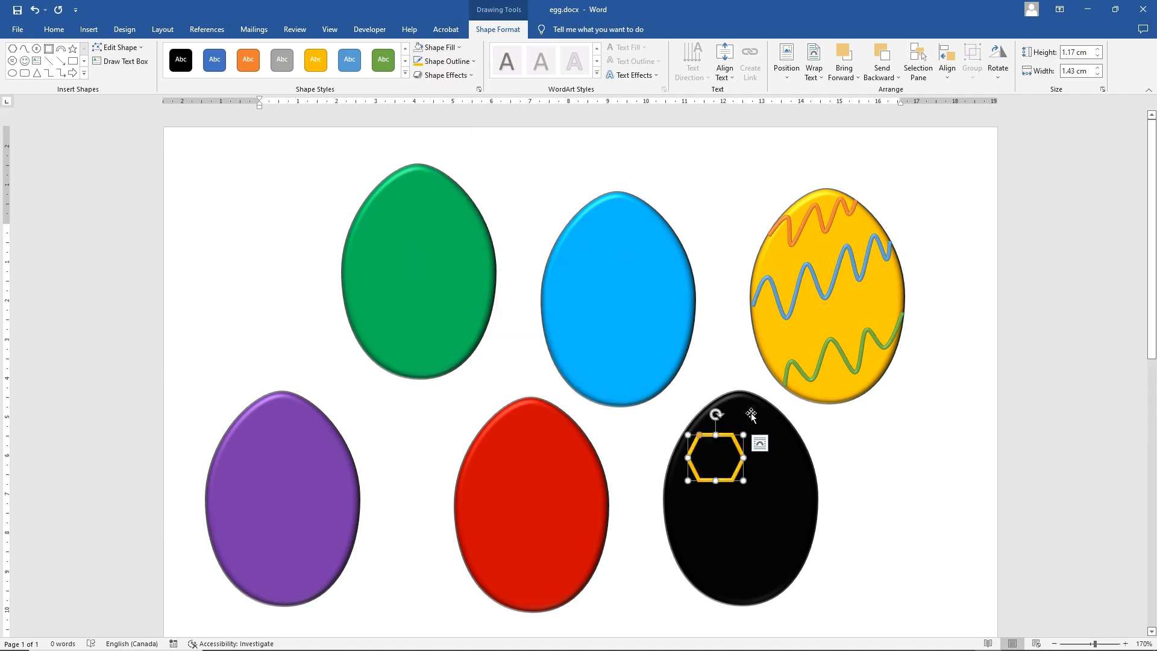
# - Copy the hexagon, paste duplicates of it and arrange ten resized hexagons in a honeycomb pattern across the black egg
pyautogui.moveTo(721, 434); pyautogui.dragTo(712, 429)
pyautogui.rightClick(725, 439)
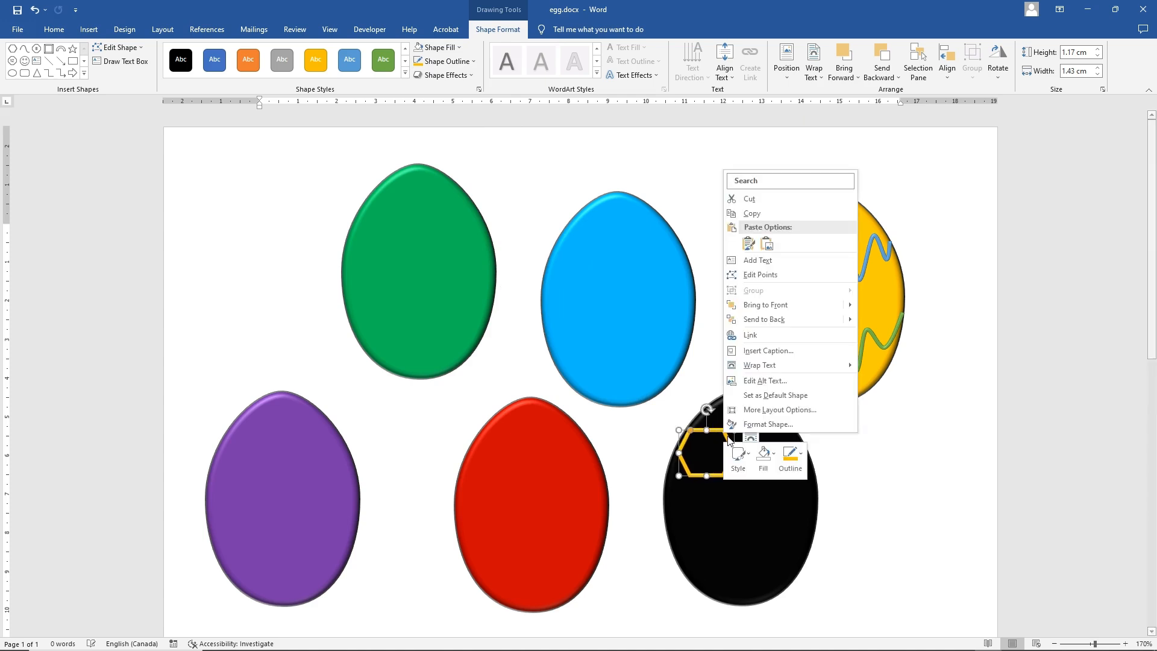
pyautogui.click(752, 215)
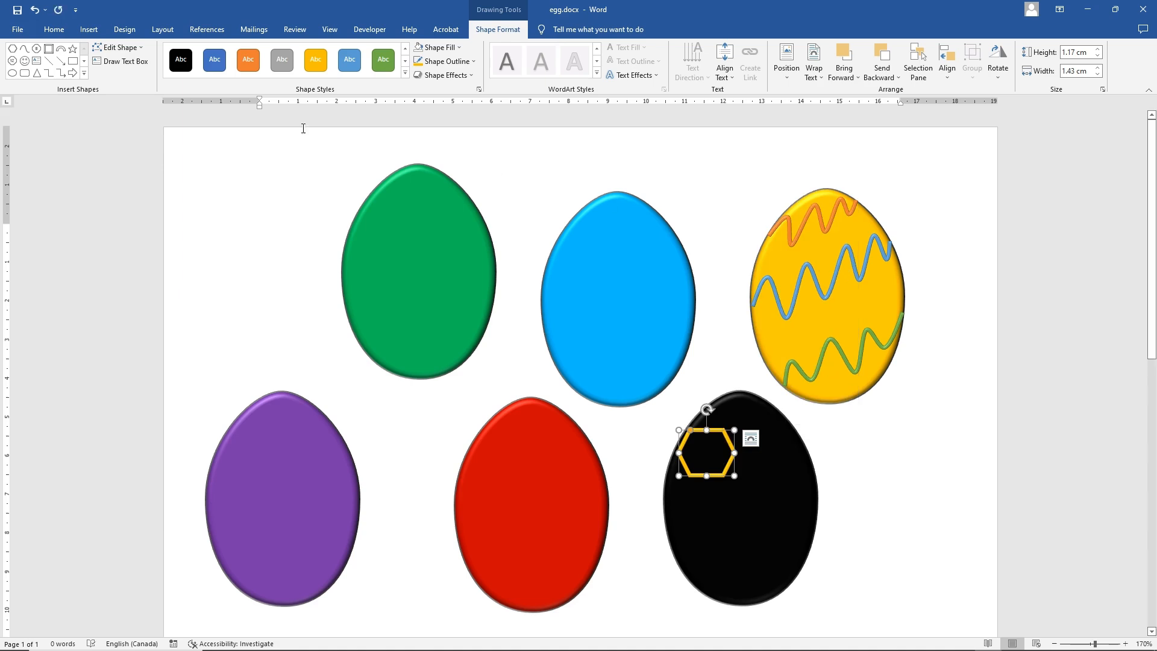
pyautogui.click(52, 31)
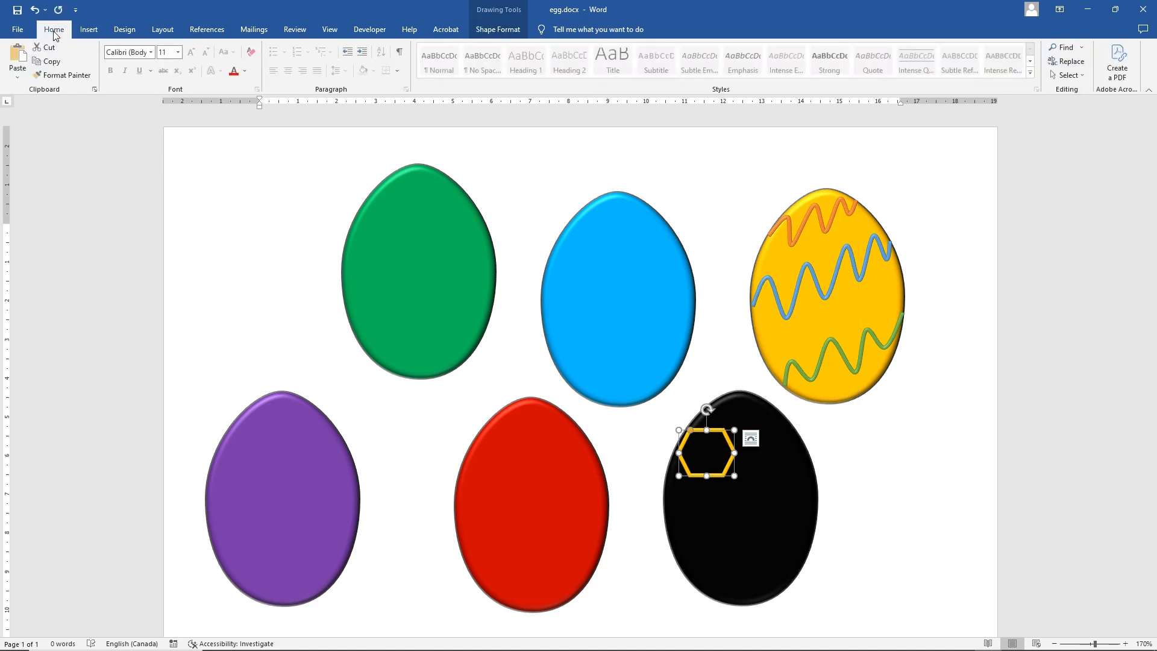
pyautogui.click(18, 55)
pyautogui.click(20, 57)
pyautogui.click(21, 58)
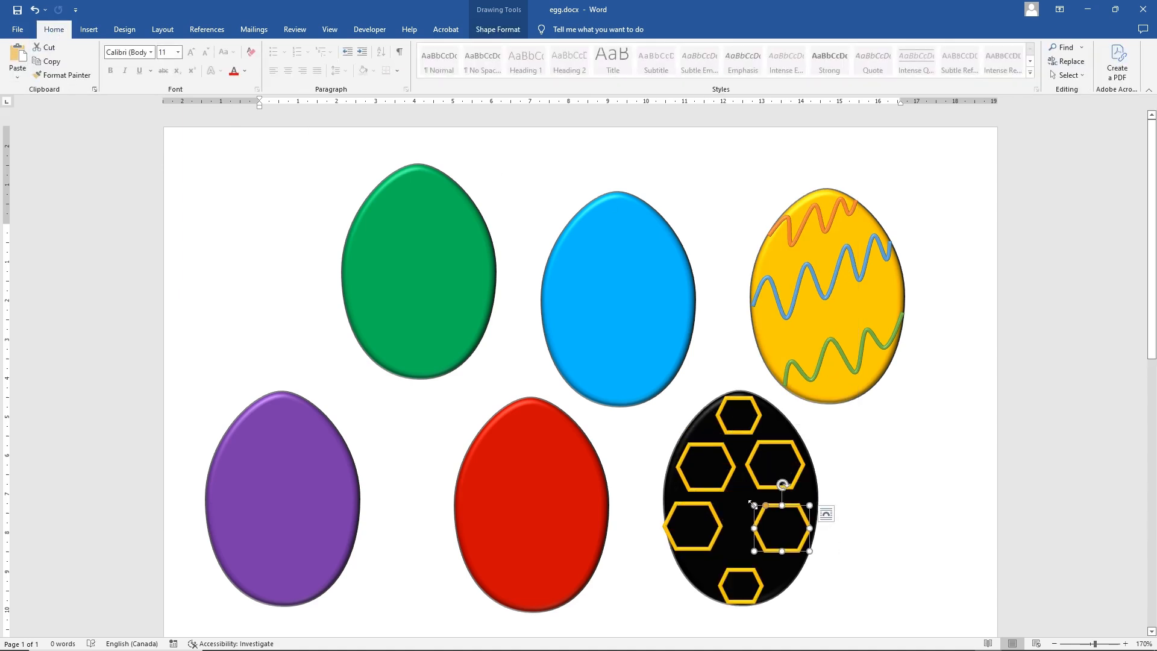
pyautogui.moveTo(753, 509); pyautogui.dragTo(761, 513)
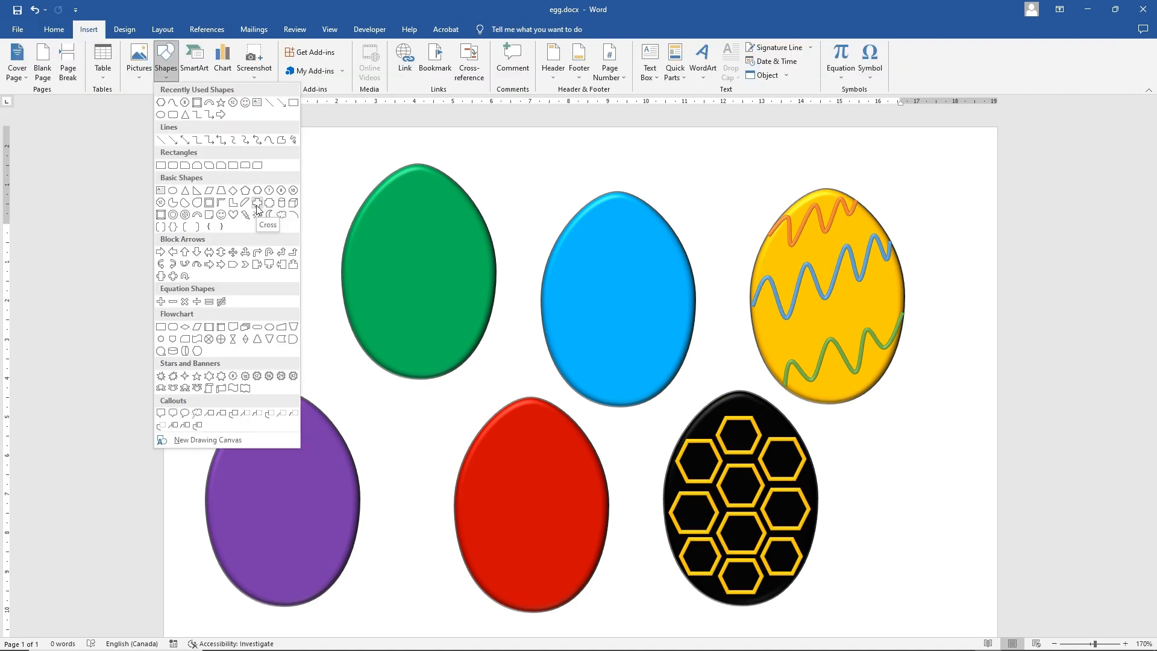
# - Draw an unfilled cross about 2.43 cm wide and 3.66 cm high, centred on the blue egg
pyautogui.click(259, 207)
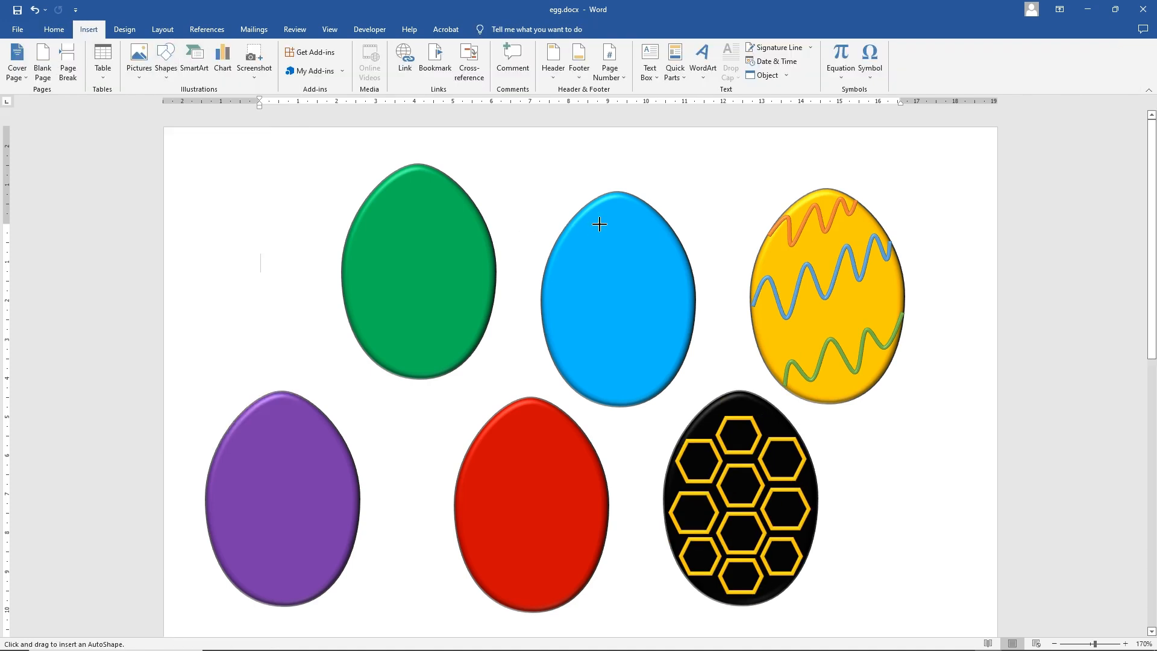
pyautogui.moveTo(597, 223)
pyautogui.mouseDown()
pyautogui.moveTo(669, 373)
pyautogui.moveTo(693, 366)
pyautogui.mouseUp()
pyautogui.moveTo(664, 326); pyautogui.dragTo(633, 320)
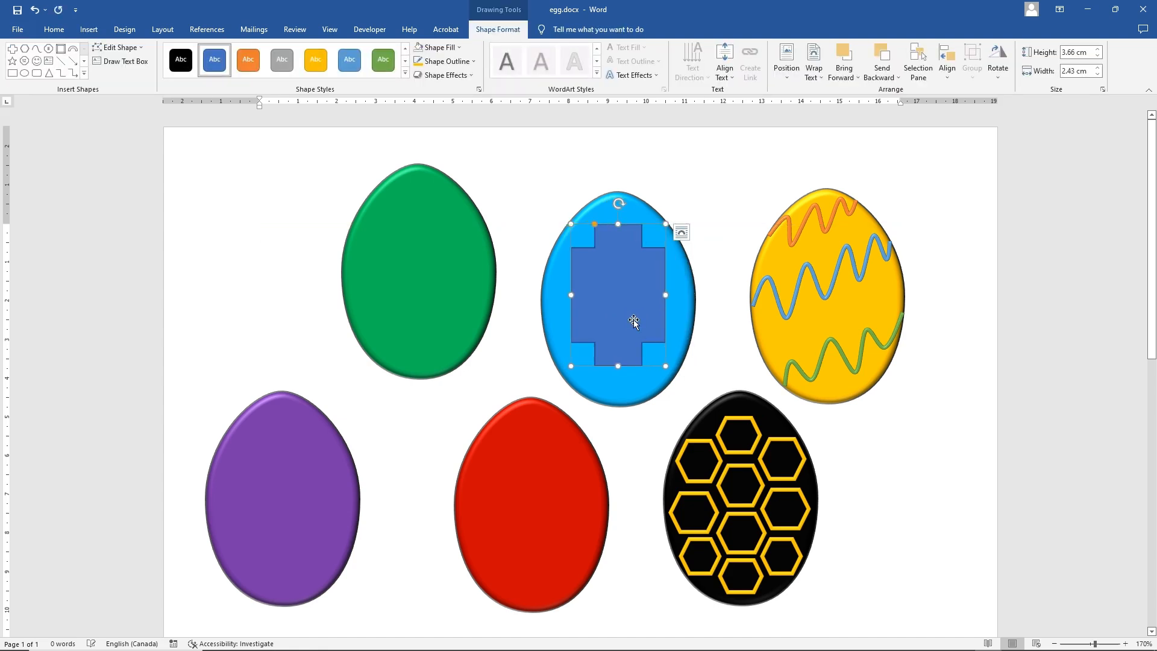
pyautogui.click(439, 50)
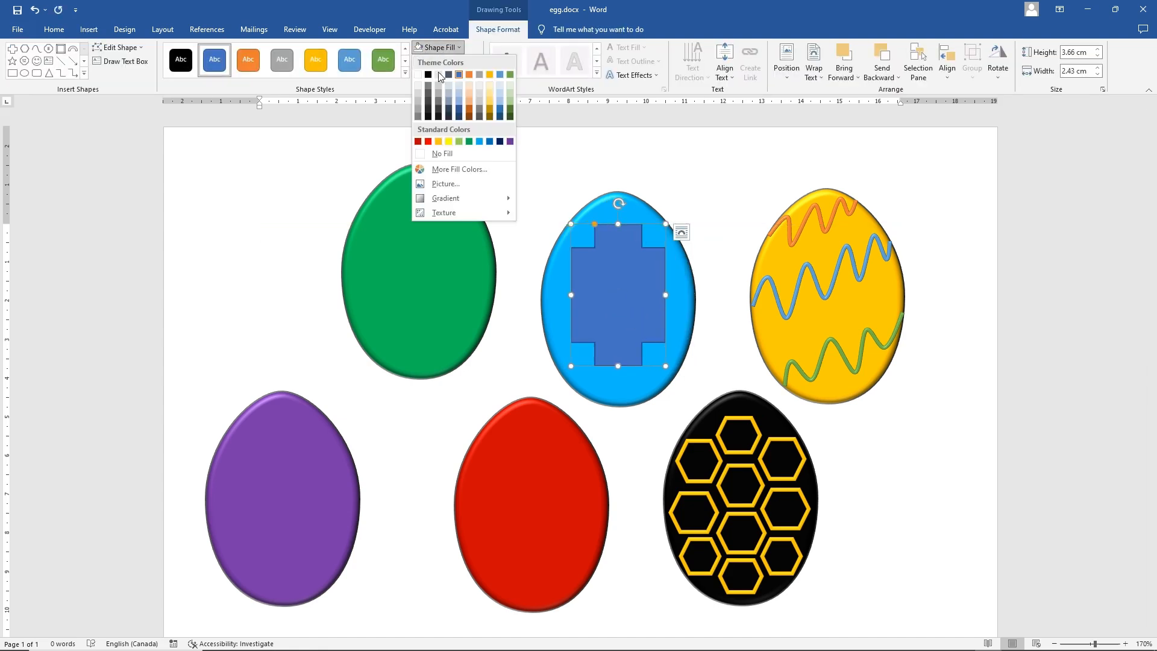
pyautogui.click(439, 154)
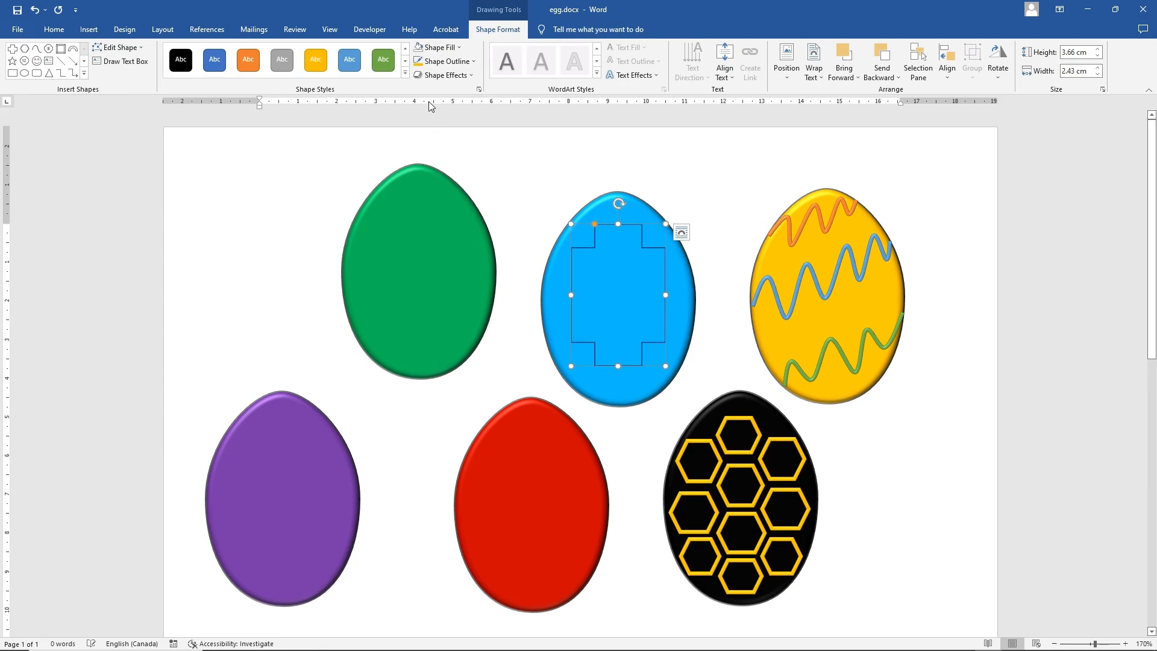
# - Set the cross's outline to a bright blue from the standard colour honeycomb
pyautogui.click(437, 61)
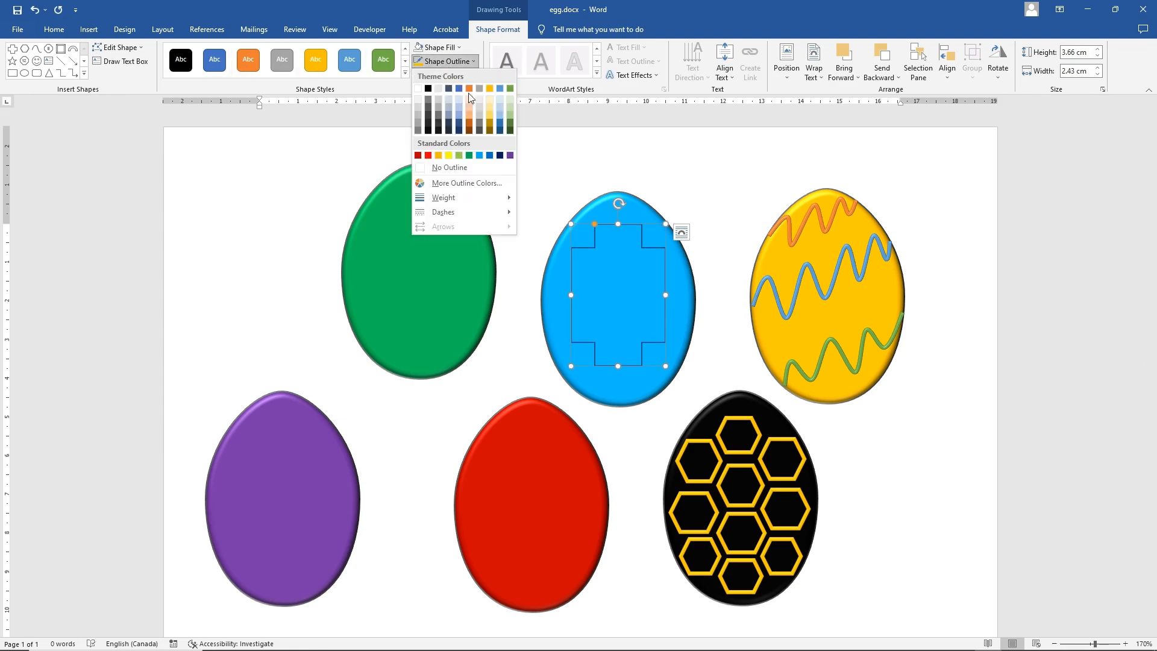
pyautogui.click(461, 183)
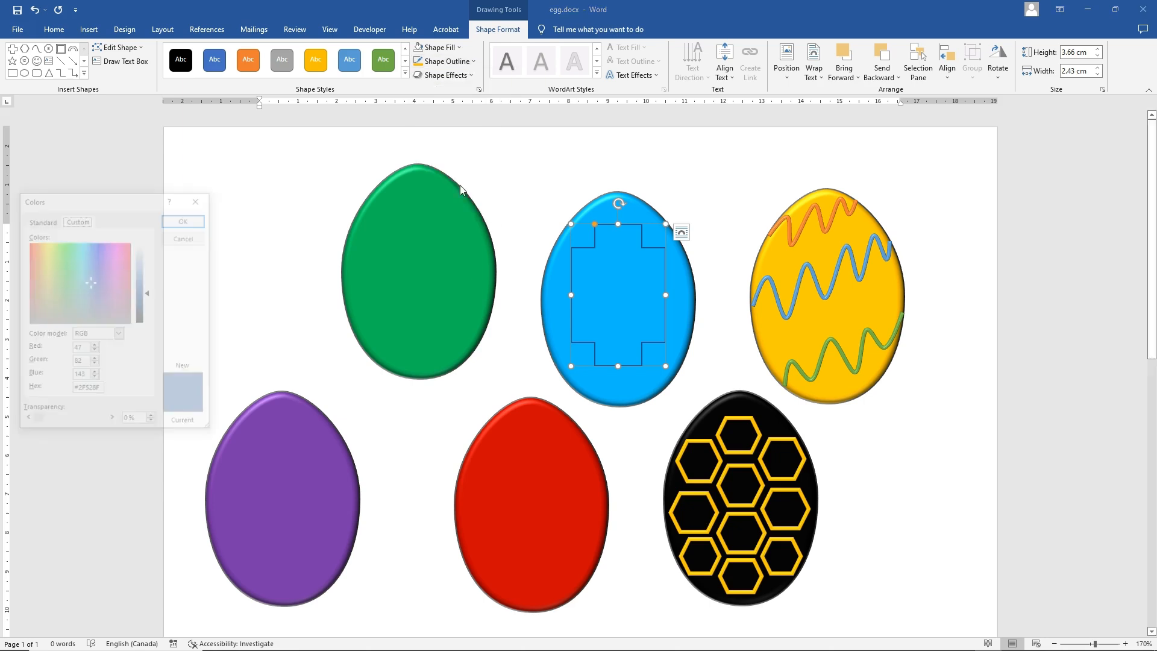
pyautogui.click(44, 222)
pyautogui.click(96, 256)
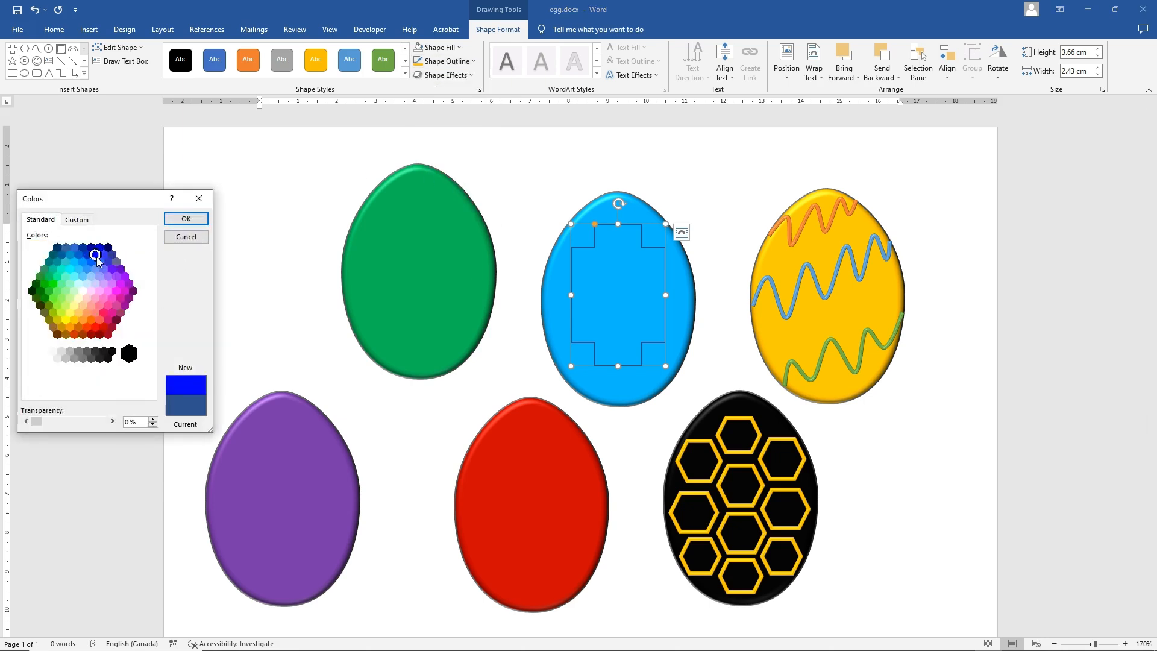
pyautogui.click(185, 219)
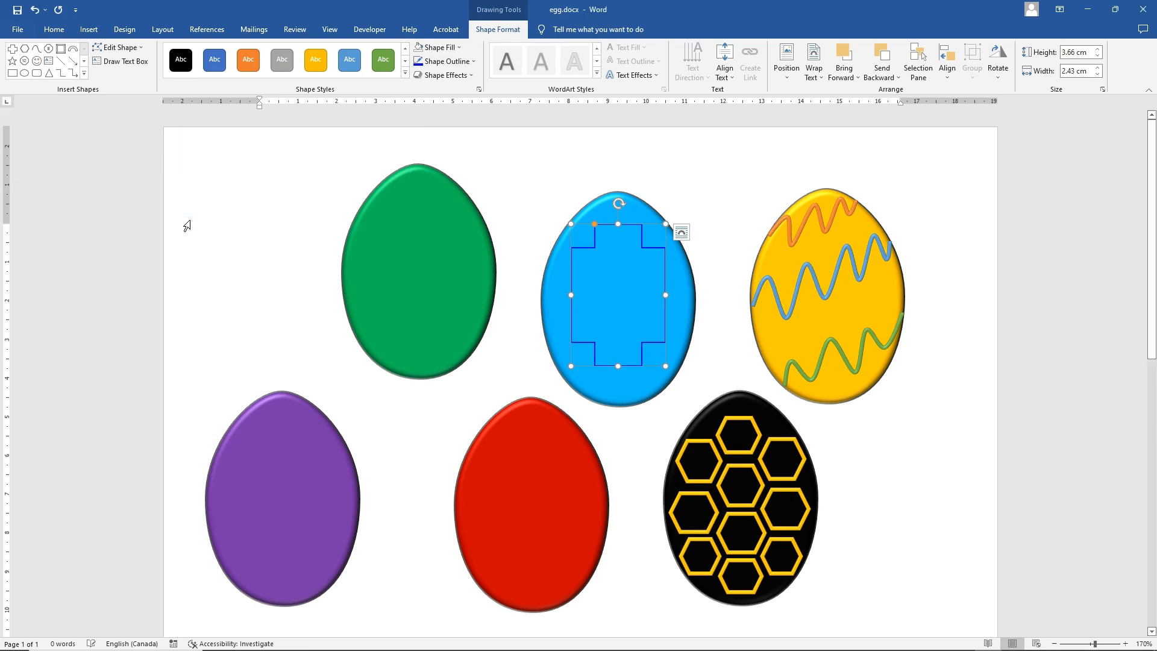
# - Give the cross on the blue egg a thicker, bevelled outline in the light gold theme colour
pyautogui.click(473, 61)
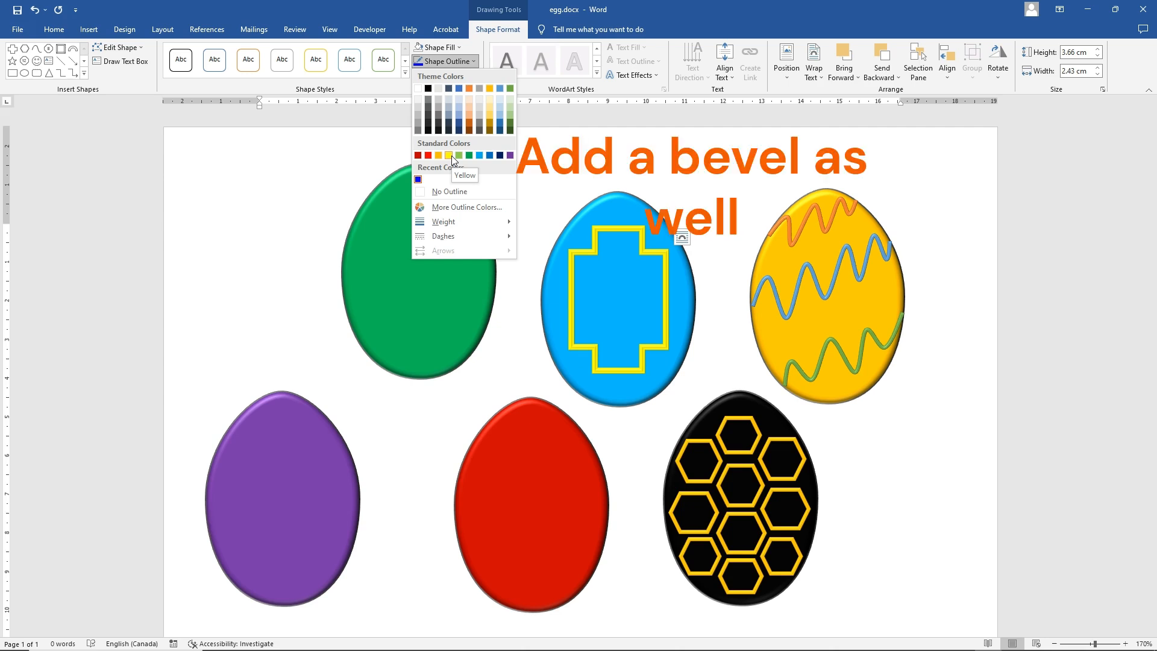
pyautogui.click(490, 114)
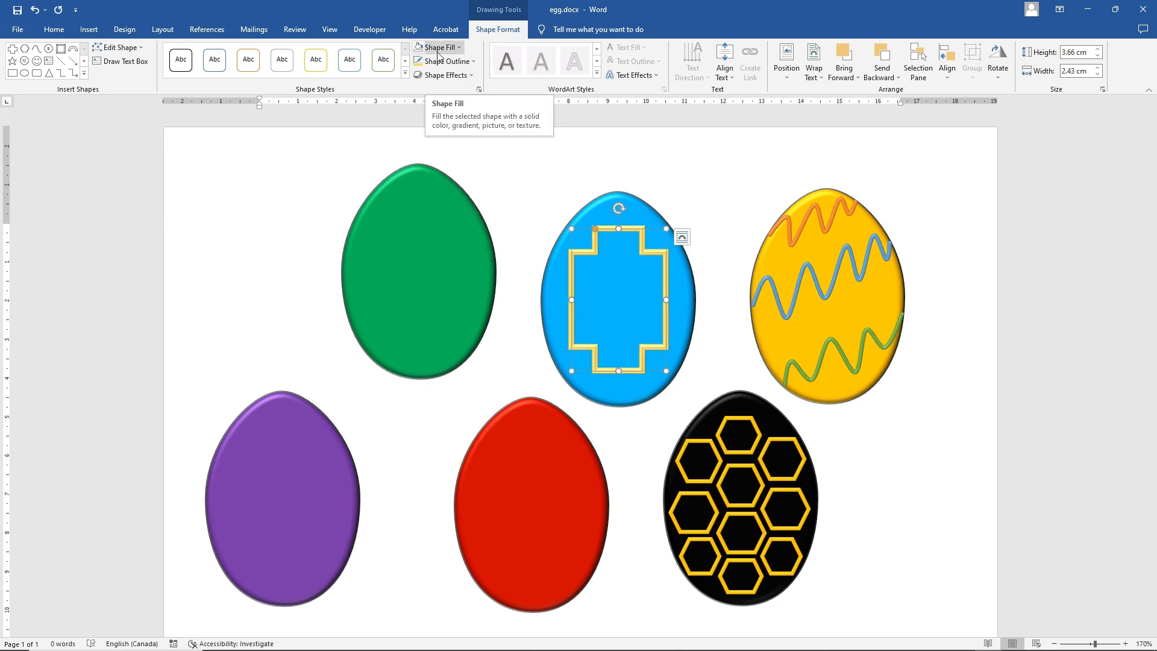
pyautogui.click(440, 62)
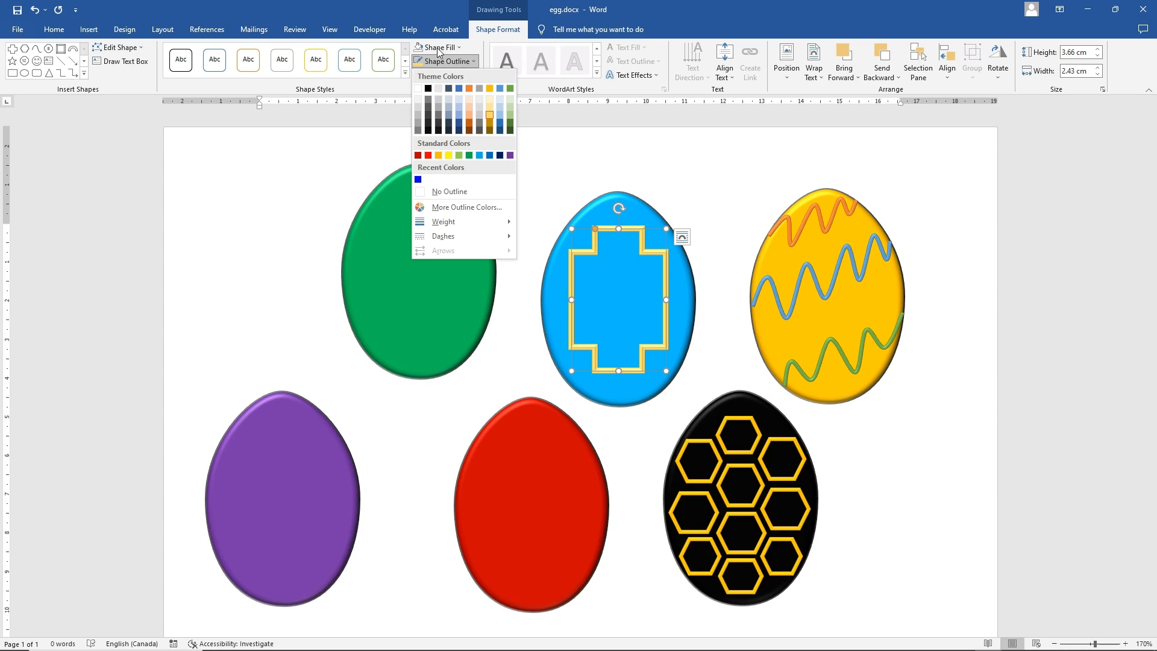
pyautogui.click(487, 114)
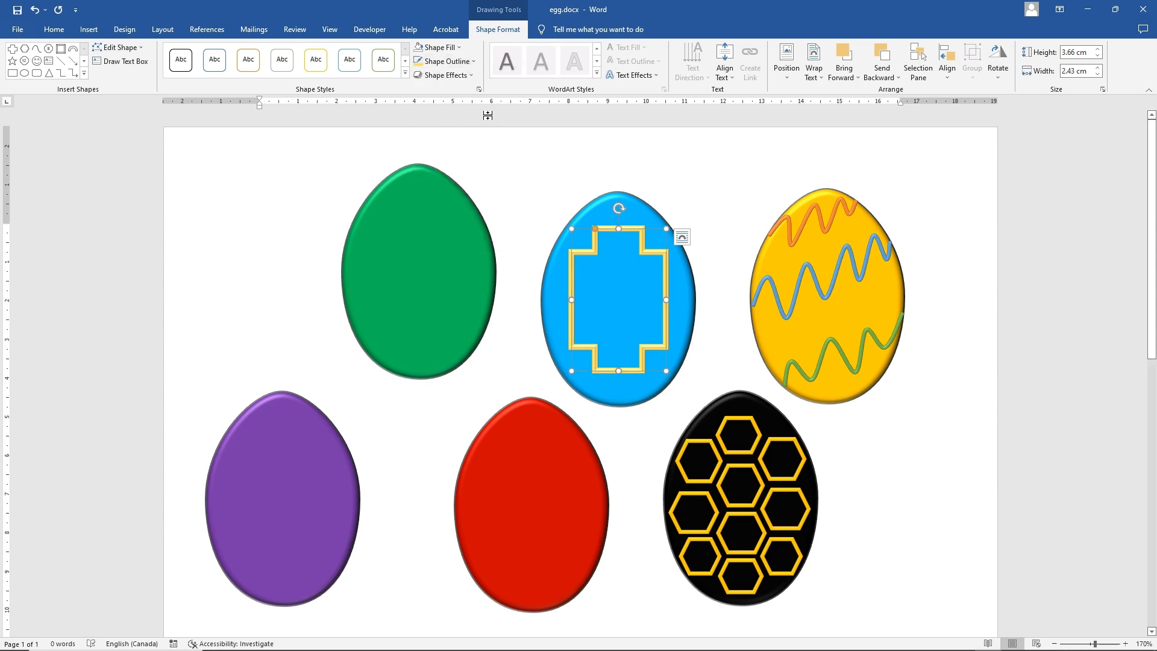
# - Fill the upper-left and middle-right hexagons on the black egg with a dark gold theme colour
pyautogui.click(734, 440)
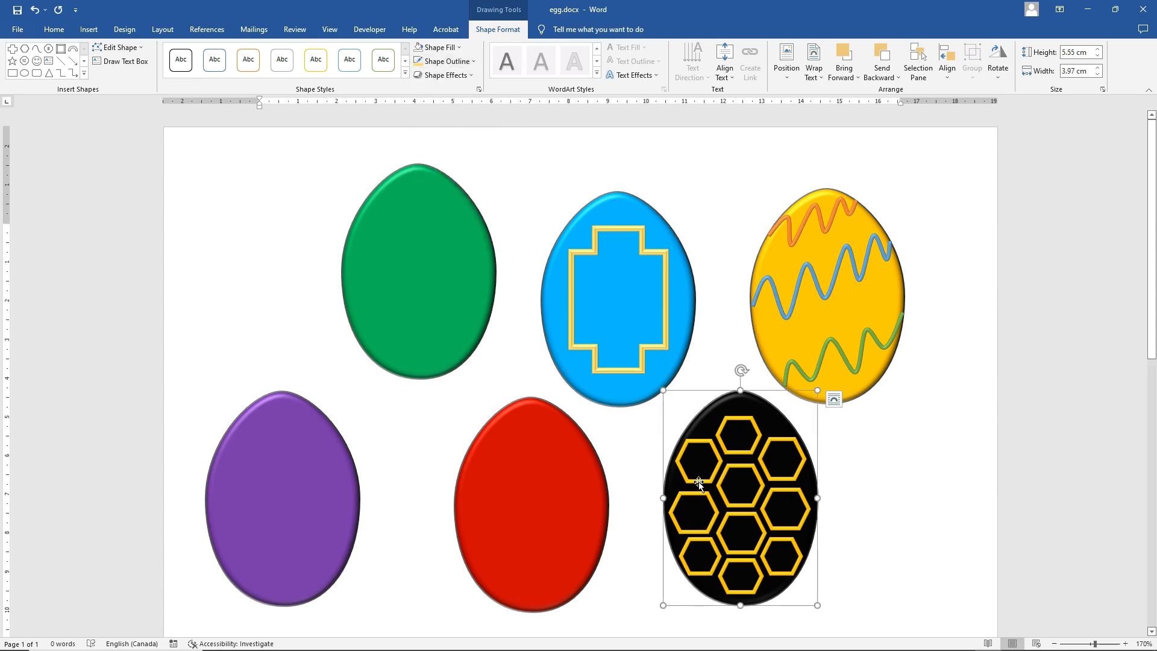
pyautogui.click(702, 462)
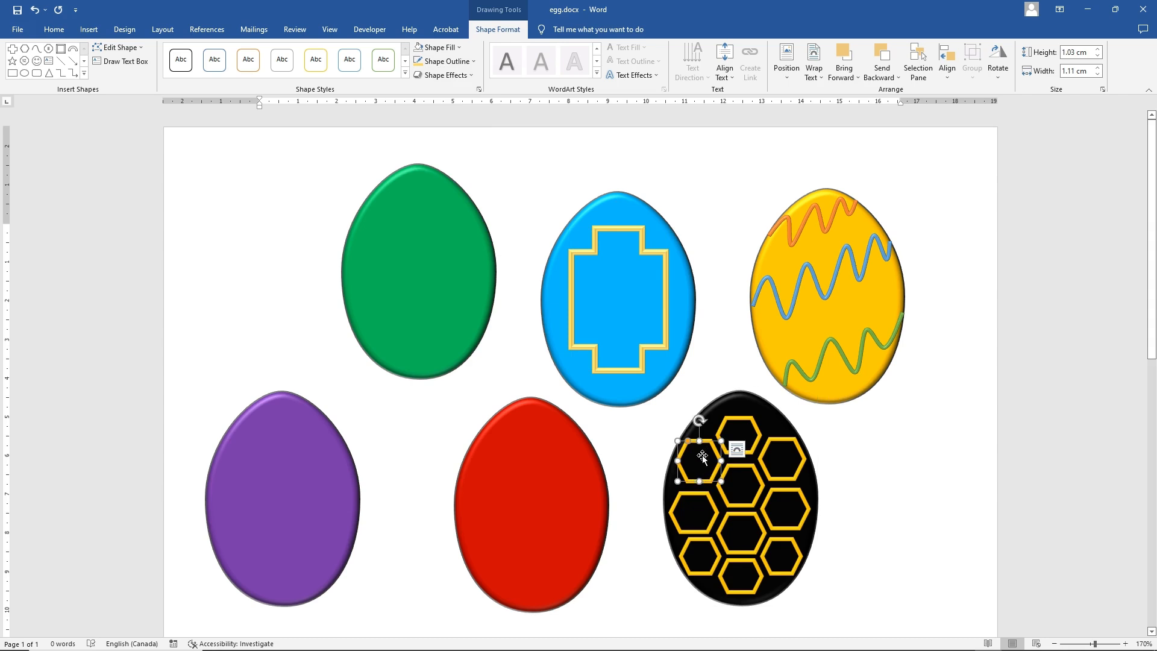
pyautogui.click(443, 49)
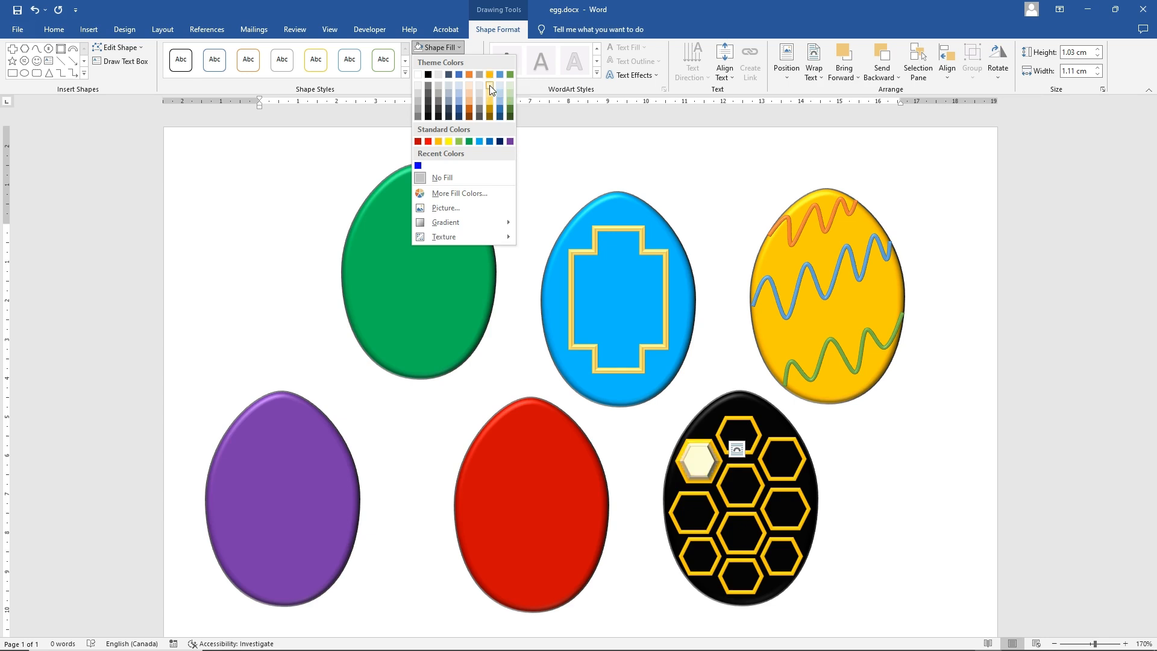
pyautogui.click(490, 107)
pyautogui.click(785, 508)
pyautogui.click(443, 48)
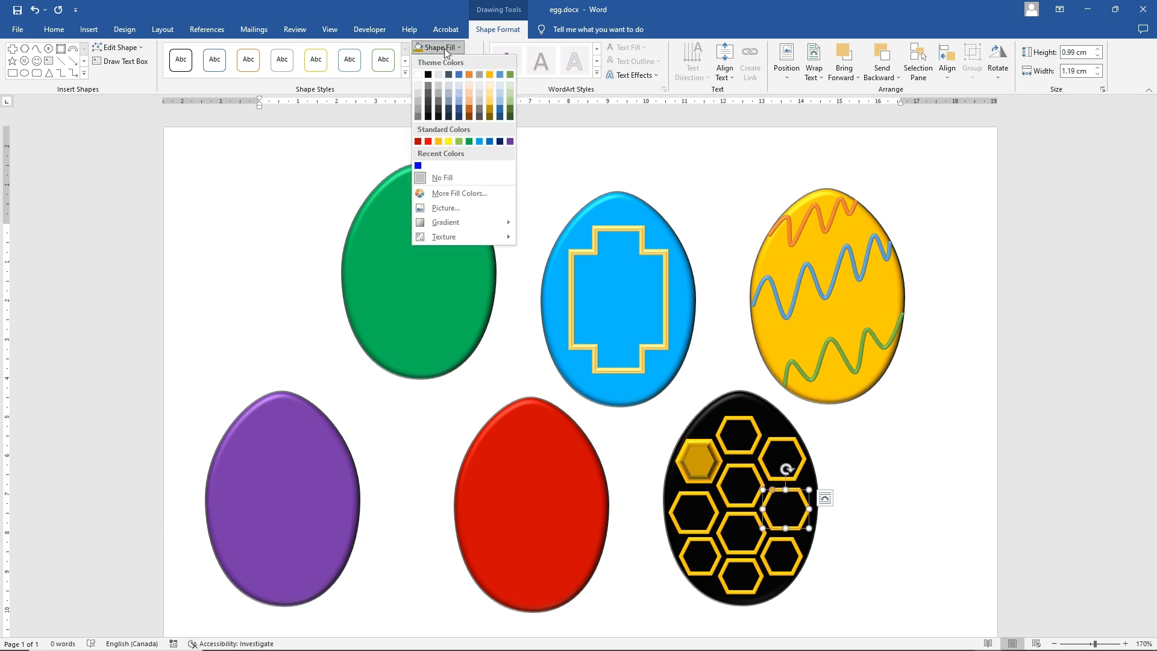
pyautogui.click(489, 115)
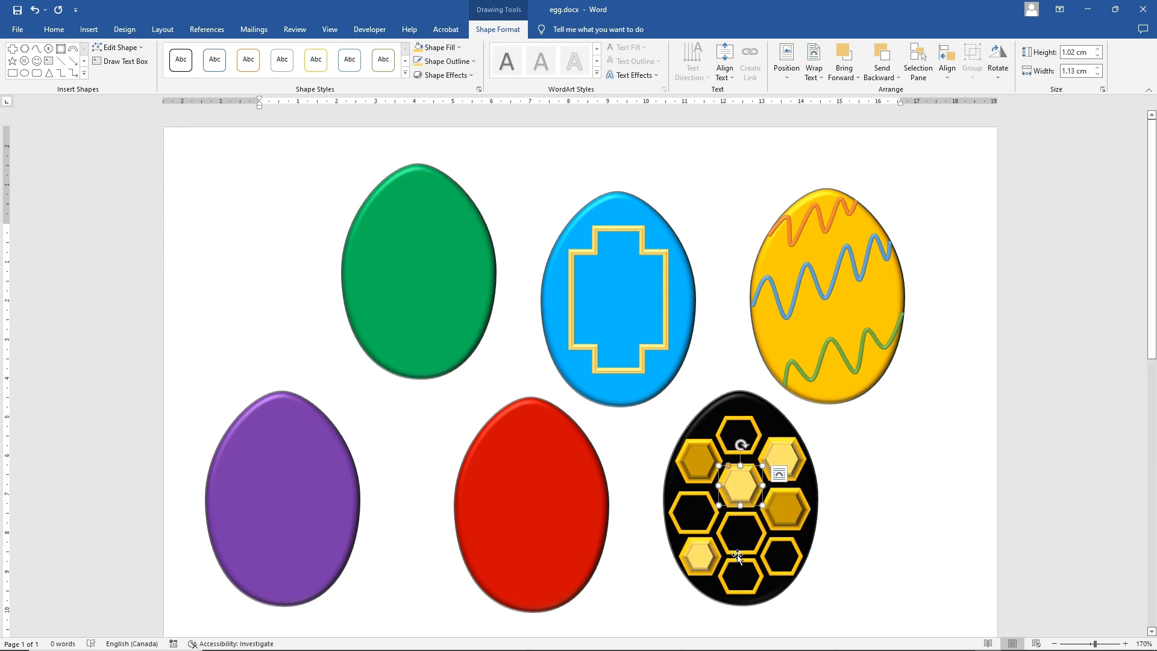
# - Fill the remaining hexagons of the black egg's honeycomb with a mix of pale, light and dark gold theme colours
pyautogui.click(860, 552)
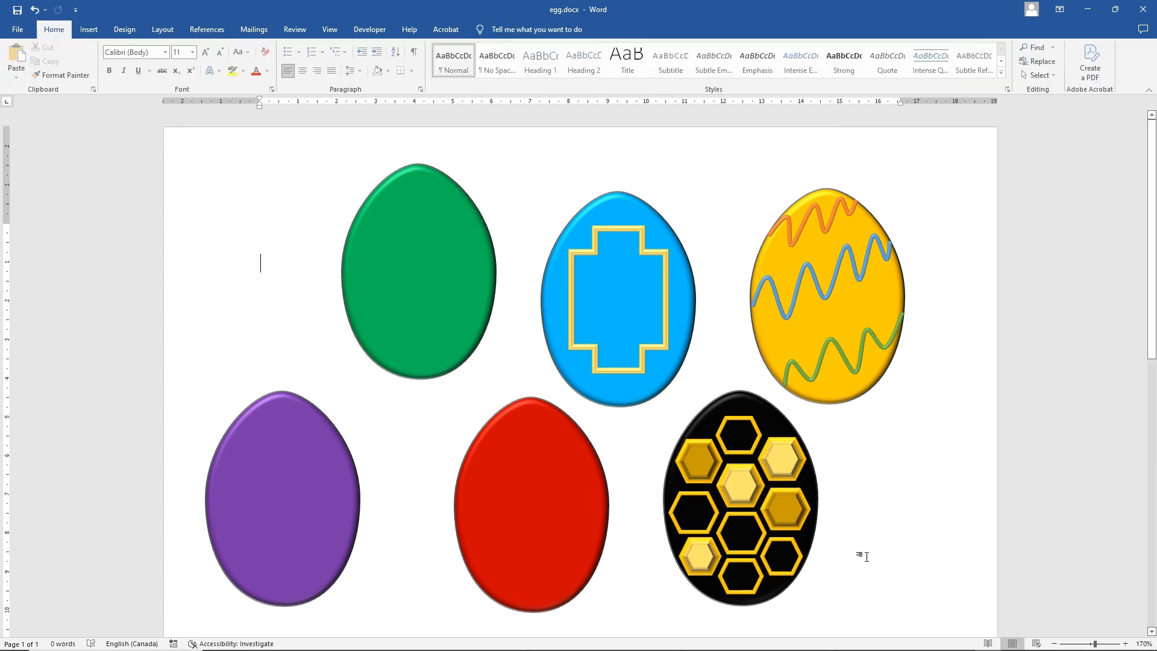
pyautogui.click(778, 538)
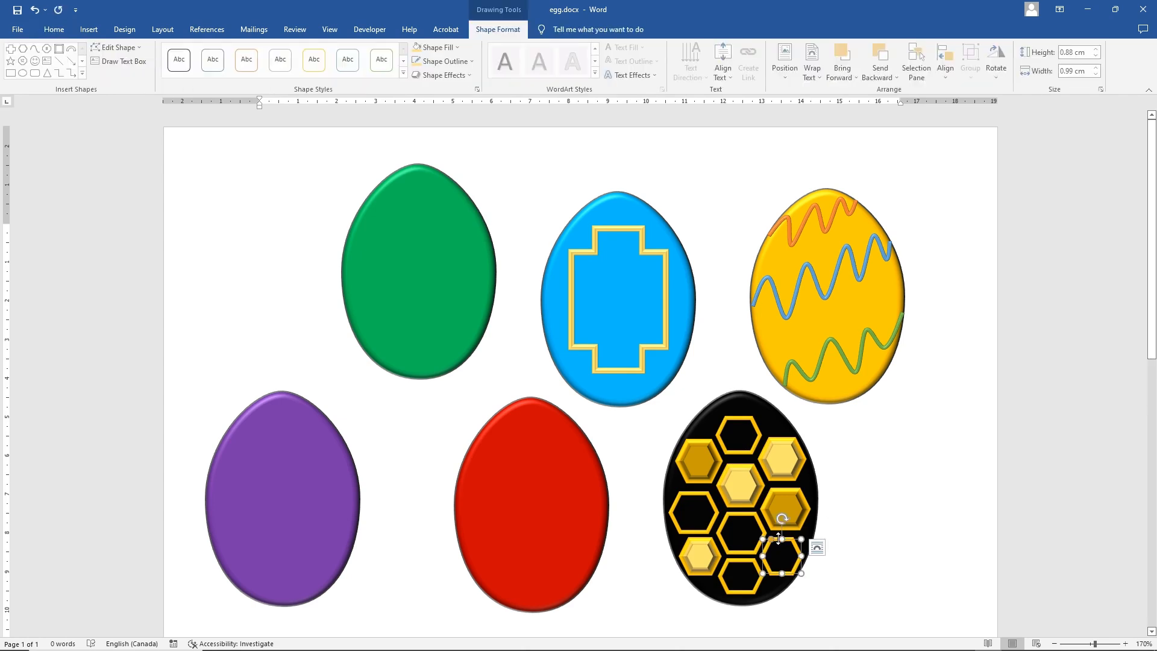
pyautogui.click(440, 48)
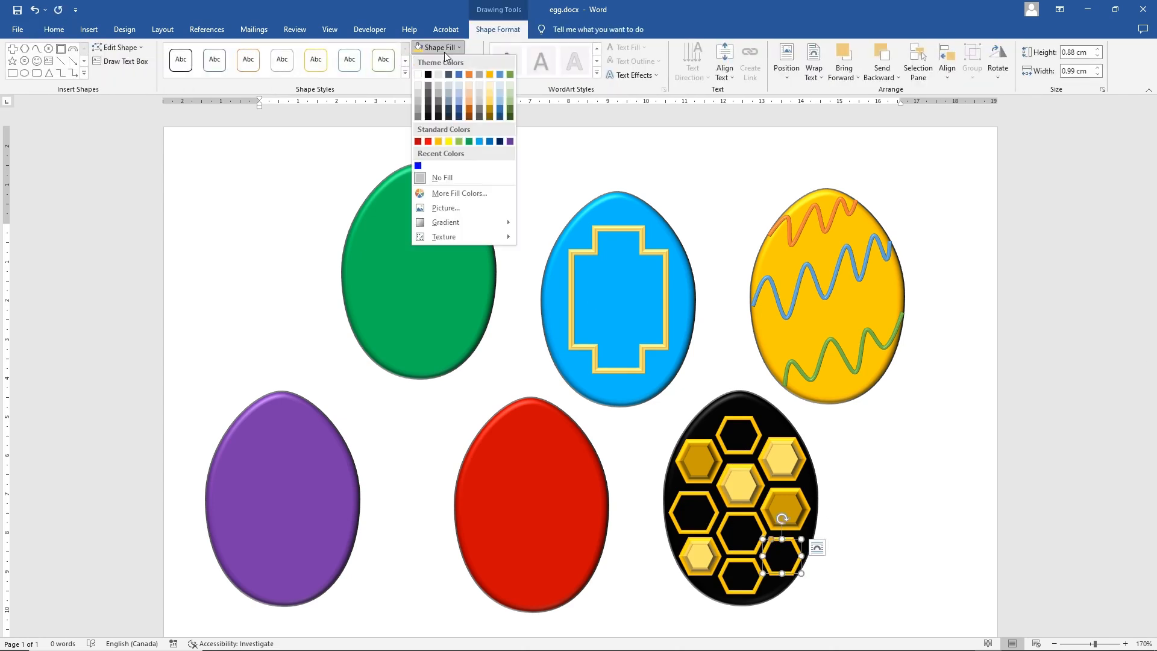
pyautogui.click(486, 100)
# - Copy and paste the blue egg's cross, resize the copy to about 1.63 cm wide and 2.87 cm high, and centre it inside the original
pyautogui.rightClick(641, 248)
pyautogui.click(677, 293)
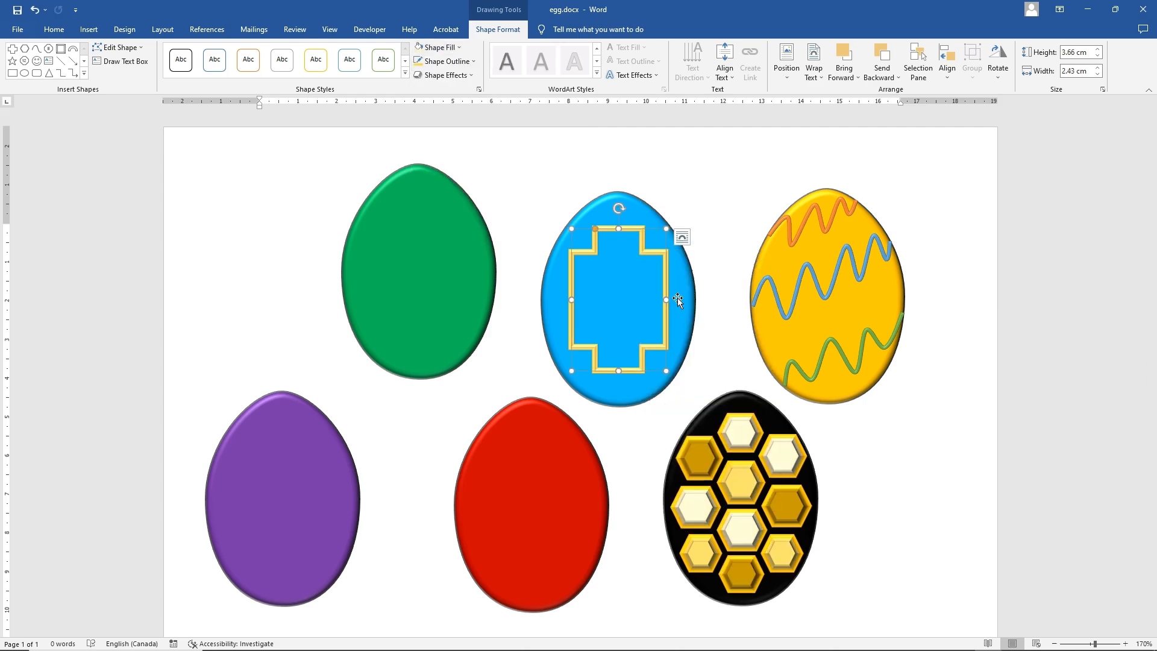
pyautogui.rightClick(702, 197)
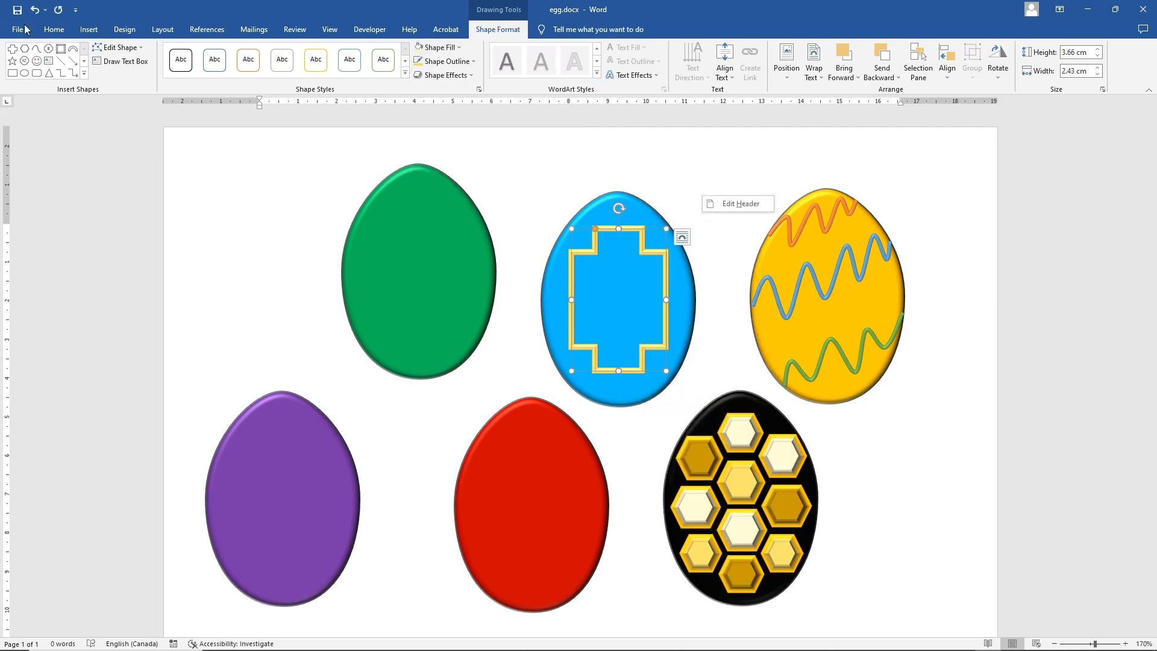
pyautogui.click(54, 29)
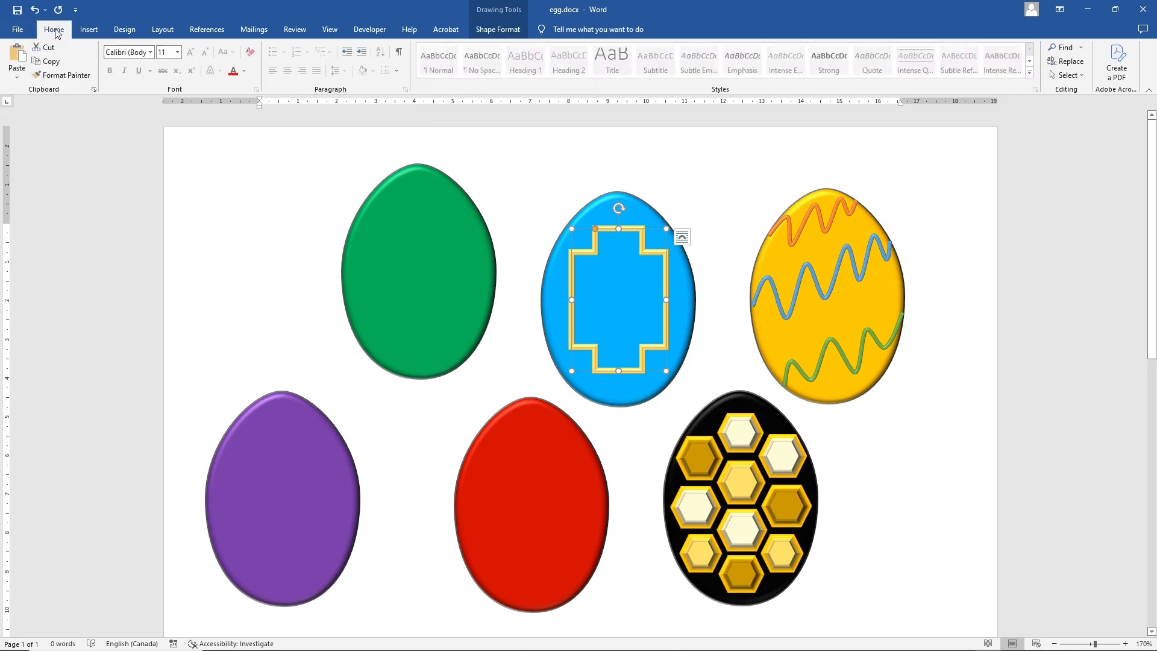
pyautogui.click(17, 56)
pyautogui.moveTo(621, 270); pyautogui.dragTo(608, 246)
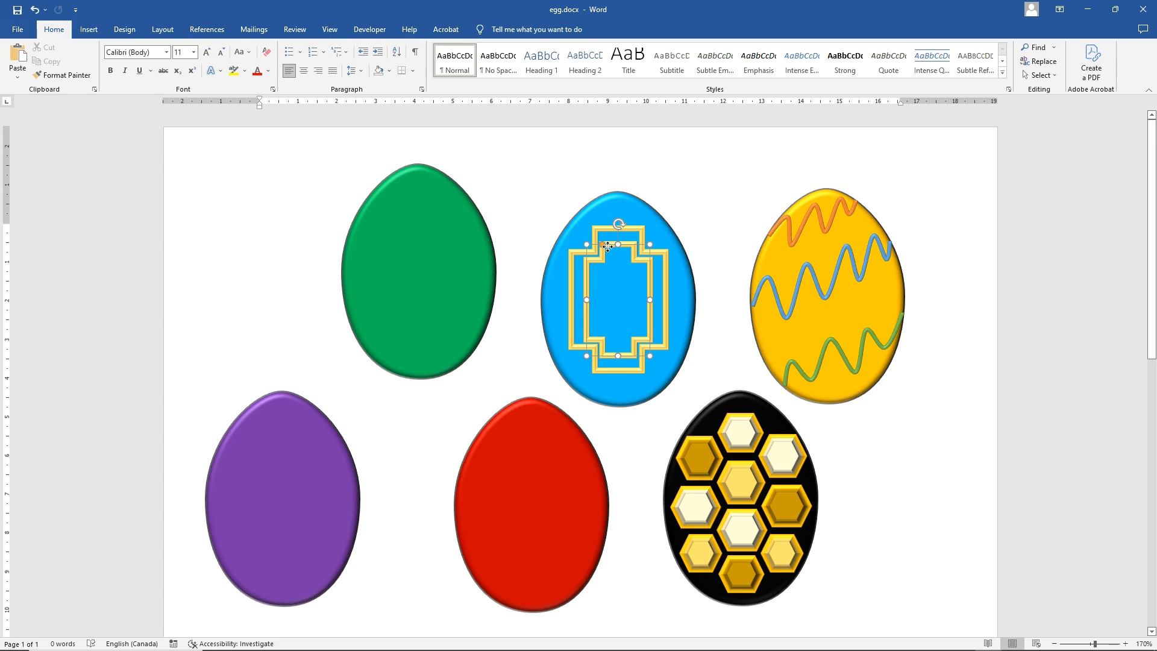
# - Set the inner cross's outline on the blue egg to a dark orange theme colour
pyautogui.click(498, 30)
pyautogui.click(446, 60)
pyautogui.click(452, 118)
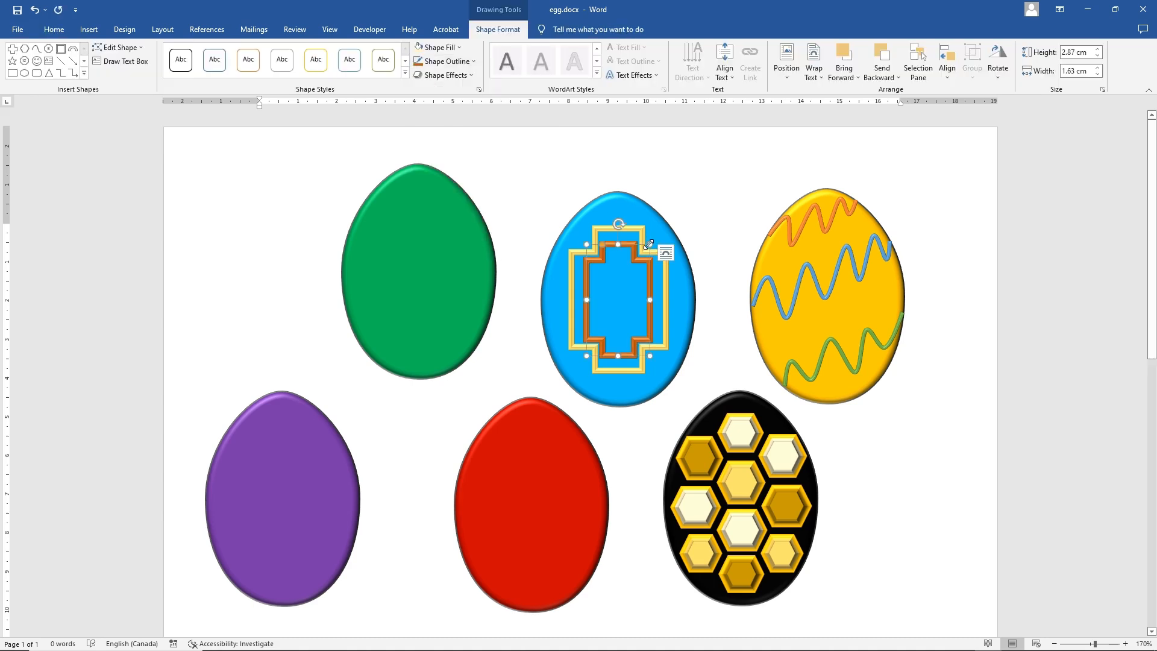
# - Add another copy of the cross to the blue egg, enlarge it around the gold one and give it a blue outline
pyautogui.keyDown('ctrl'); pyautogui.moveTo(649, 244); pyautogui.dragTo(676, 219); pyautogui.keyUp('ctrl')
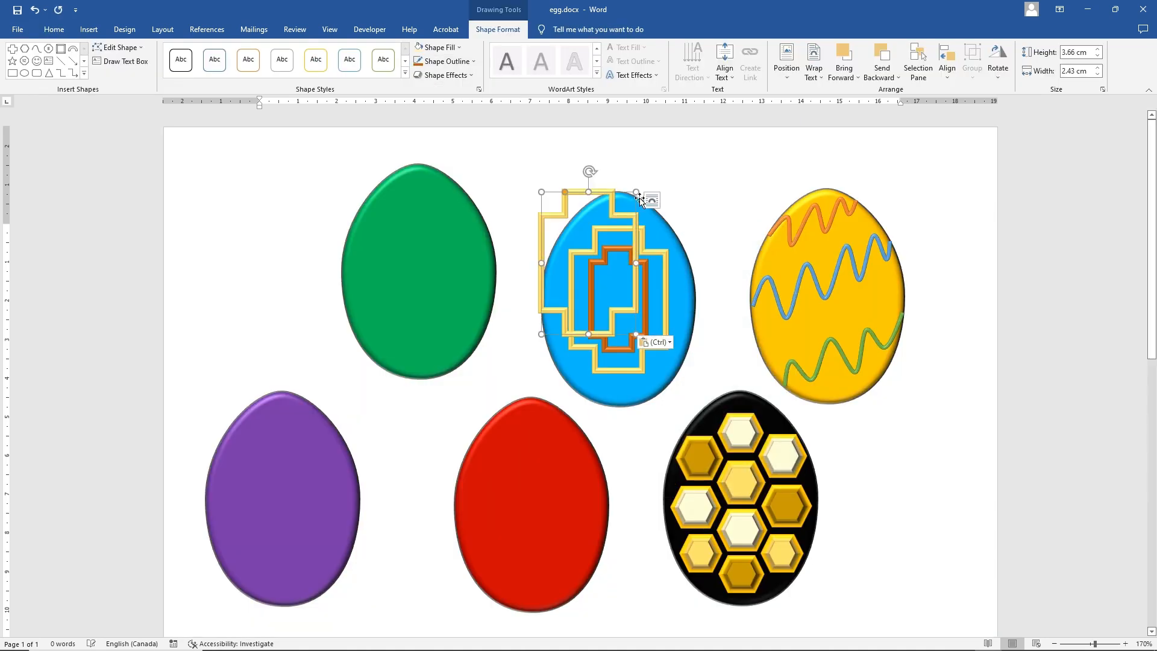
pyautogui.click(446, 60)
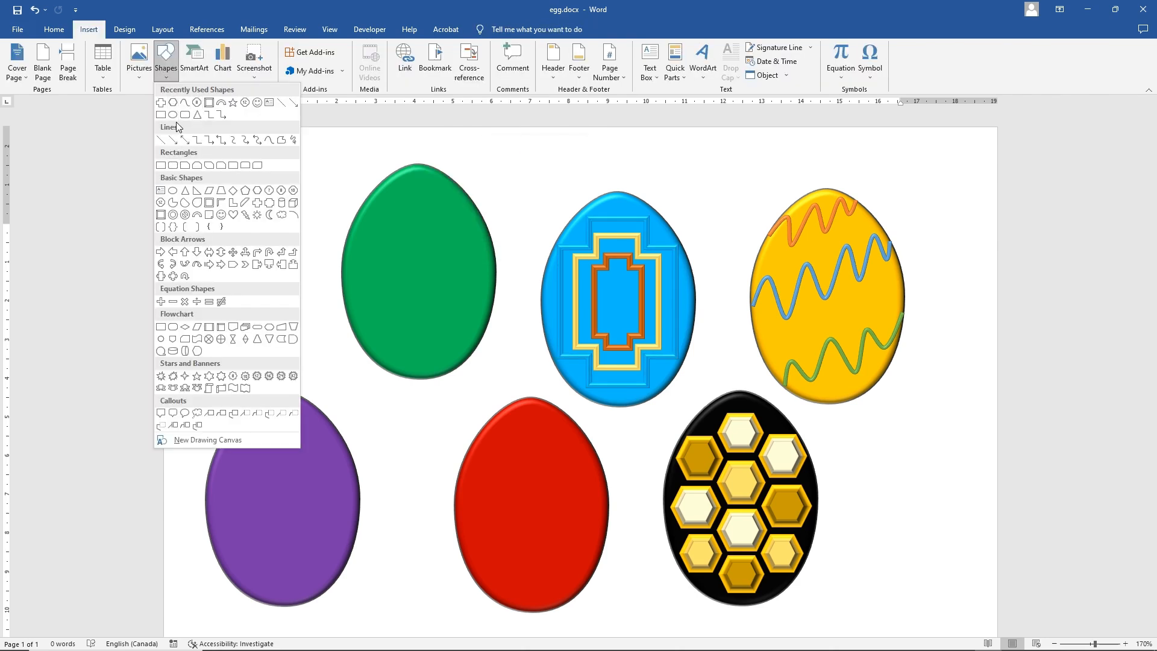
# - Draw an oval about 1.32 cm wide and 0.83 cm high at the top of the green egg and apply the gold shape style
pyautogui.click(174, 116)
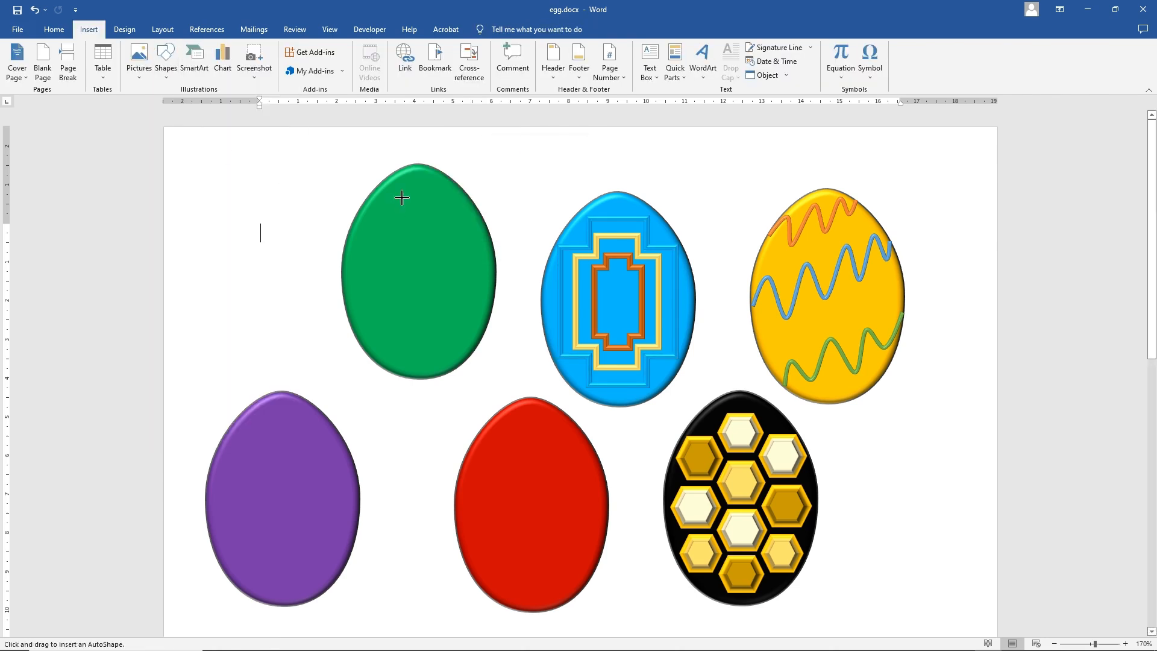
pyautogui.moveTo(392, 186)
pyautogui.mouseDown()
pyautogui.moveTo(452, 218)
pyautogui.moveTo(422, 184)
pyautogui.mouseUp()
pyautogui.click(316, 60)
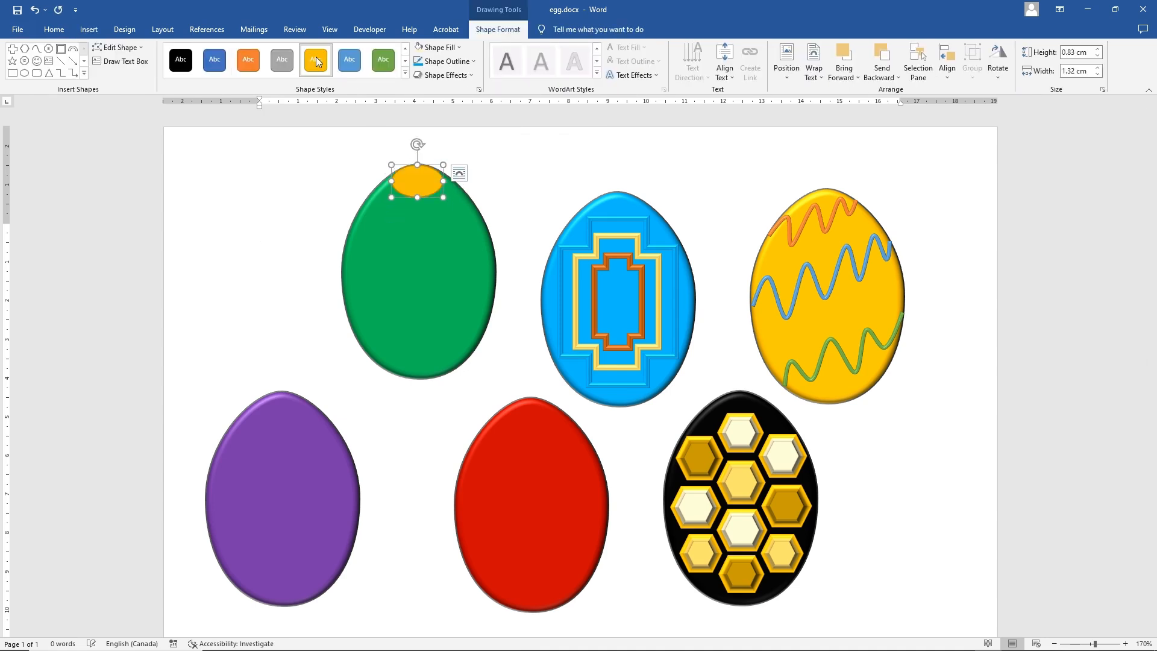
# - Give the gold oval on the green egg the first rounded bevel effect
pyautogui.click(444, 75)
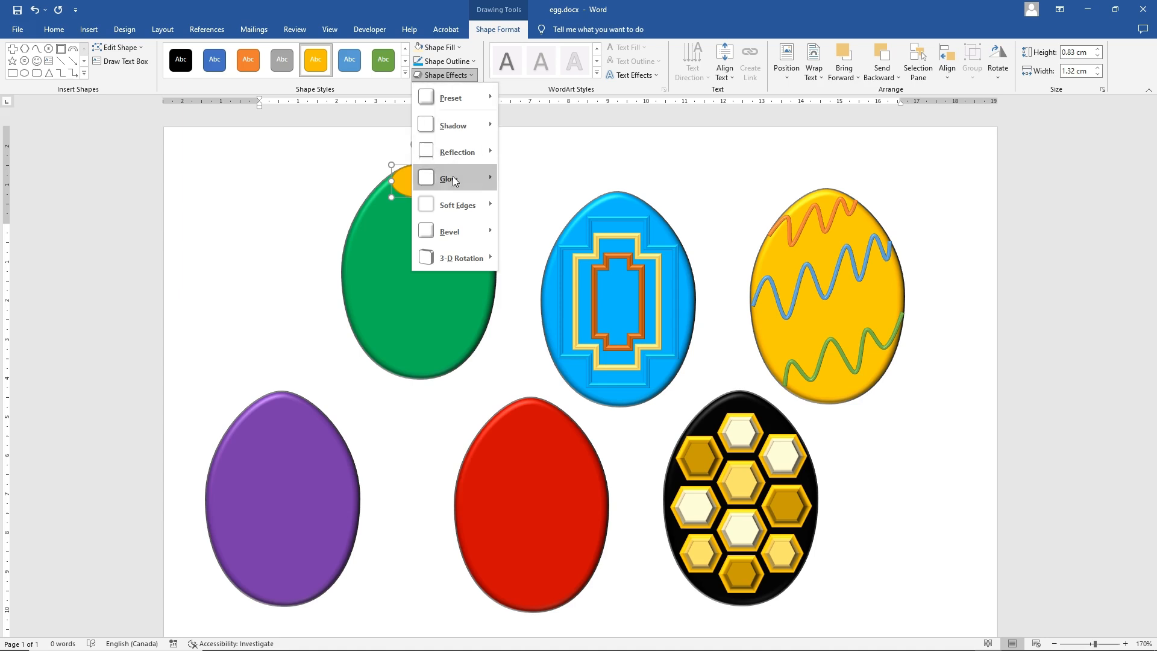
pyautogui.moveTo(457, 235)
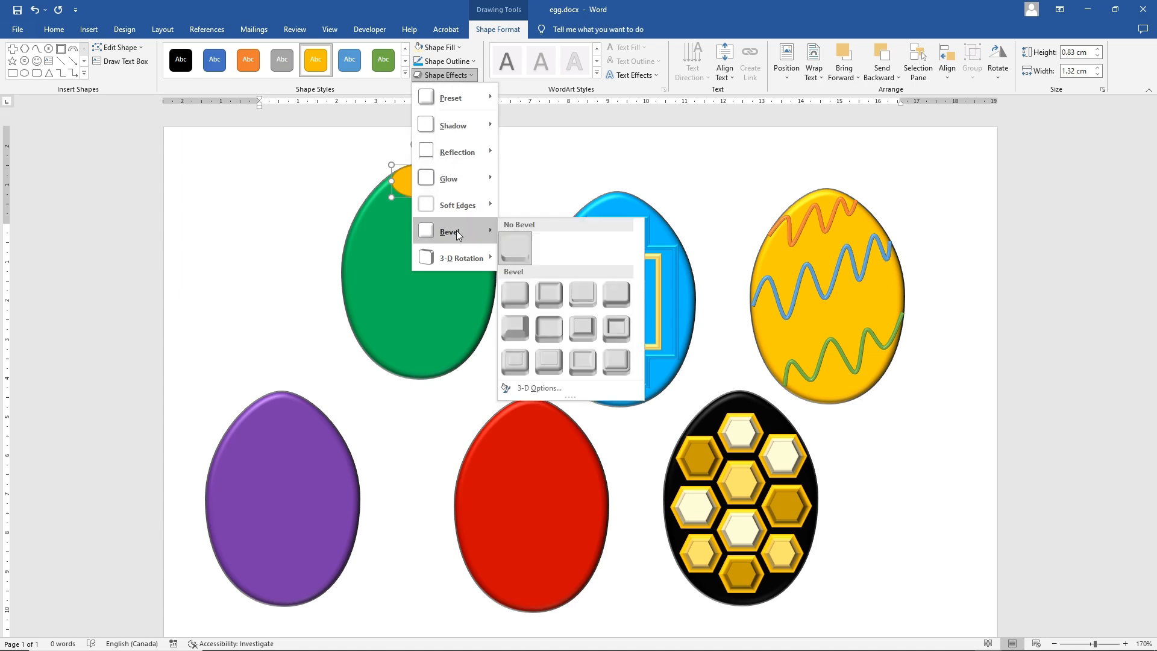
pyautogui.click(518, 291)
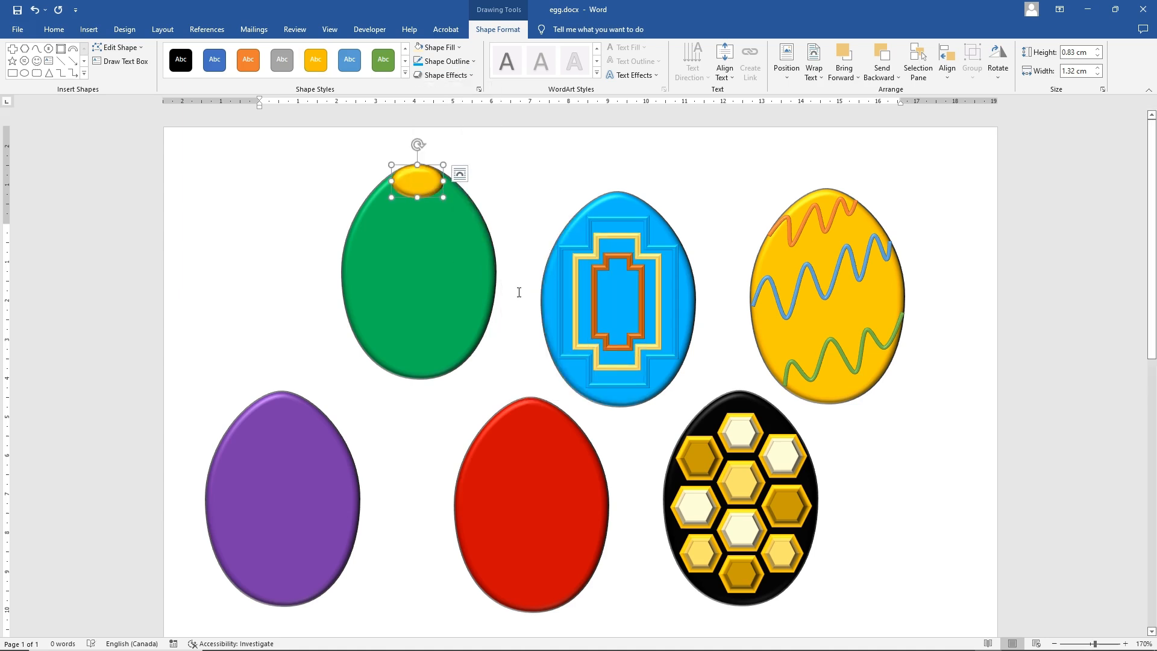
# - Deselect the gold oval and open the gallery of shapes for inserting another one
pyautogui.click(519, 292)
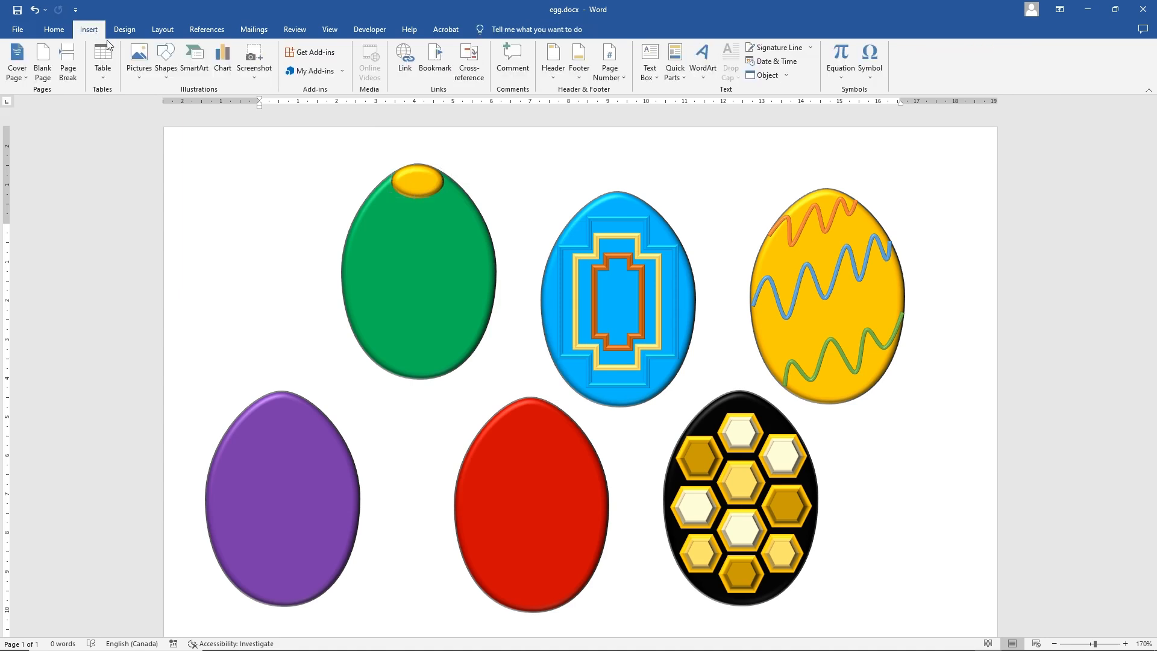
pyautogui.click(165, 61)
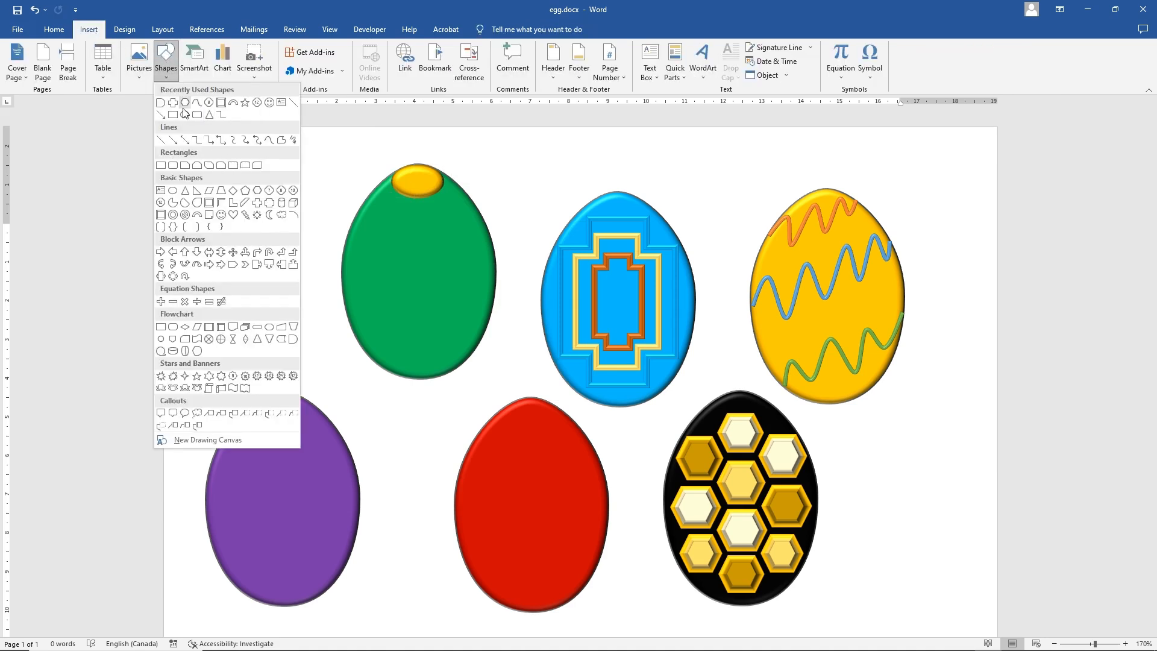